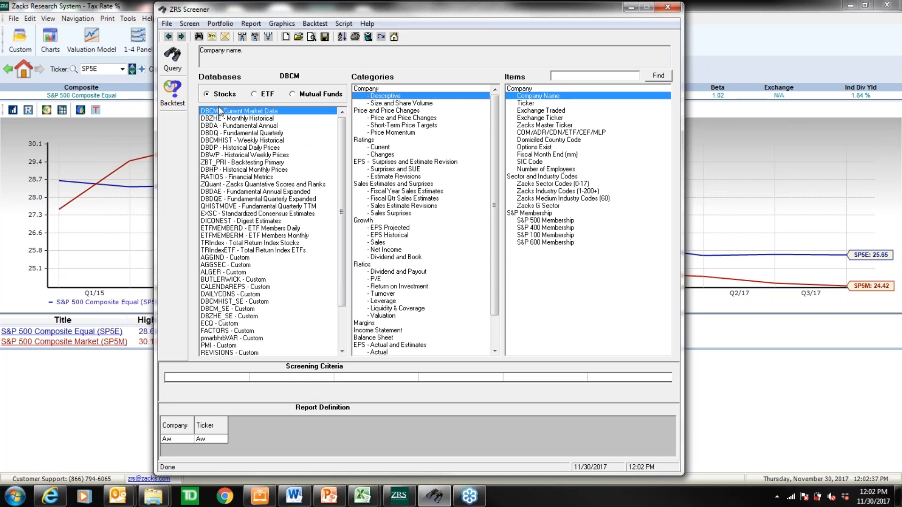
Step: Browse the stock databases from Fundamental Quarterly through the historical, ETF member and total return index sets to the custom AGGSEC database
left_click(218, 132)
left_click(223, 140)
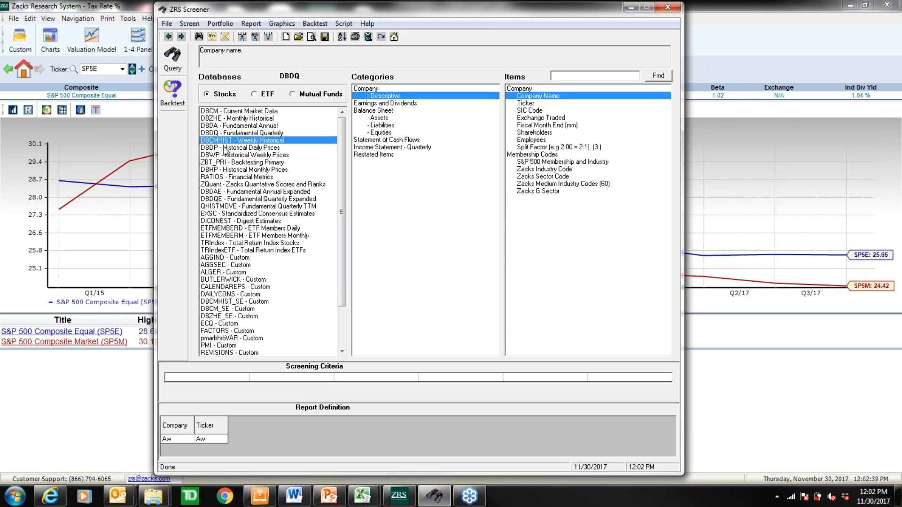
left_click(225, 155)
left_click(229, 169)
left_click(231, 185)
left_click(234, 213)
left_click(240, 235)
left_click(242, 250)
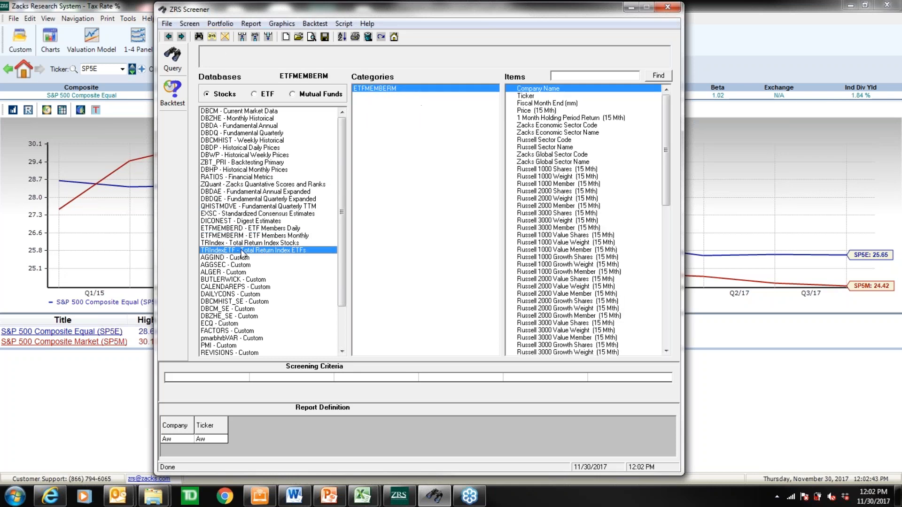
left_click(245, 265)
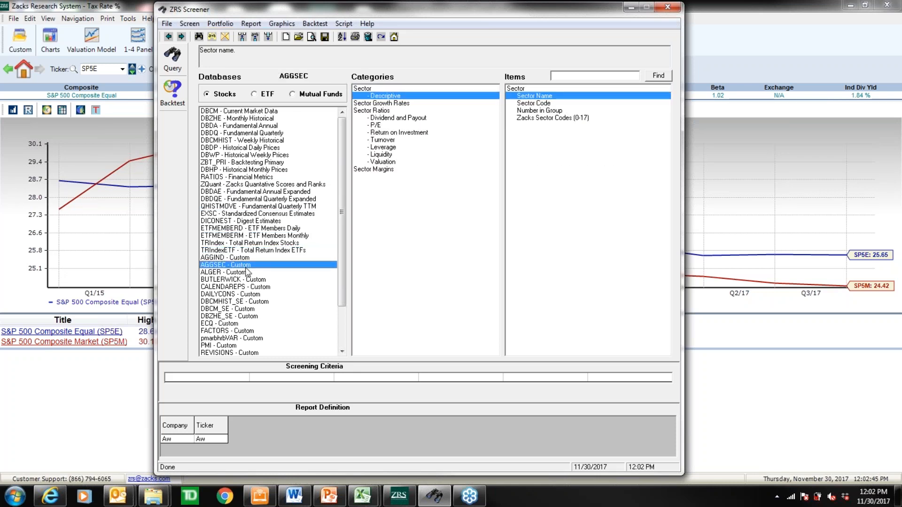
Step: Compare the Fundamental Annual, Current Market Data, Monthly Historical and Weekly Historical databases, ending on Current Market Data
left_click(237, 127)
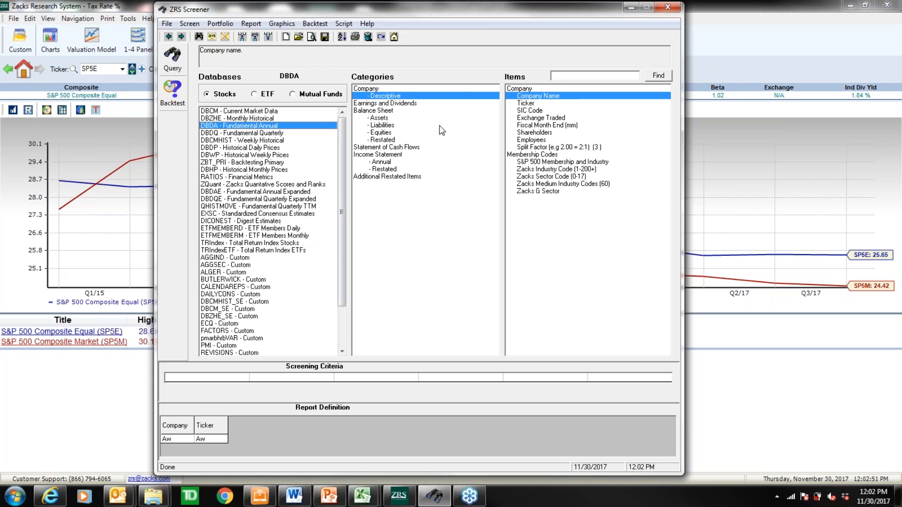
left_click(231, 112)
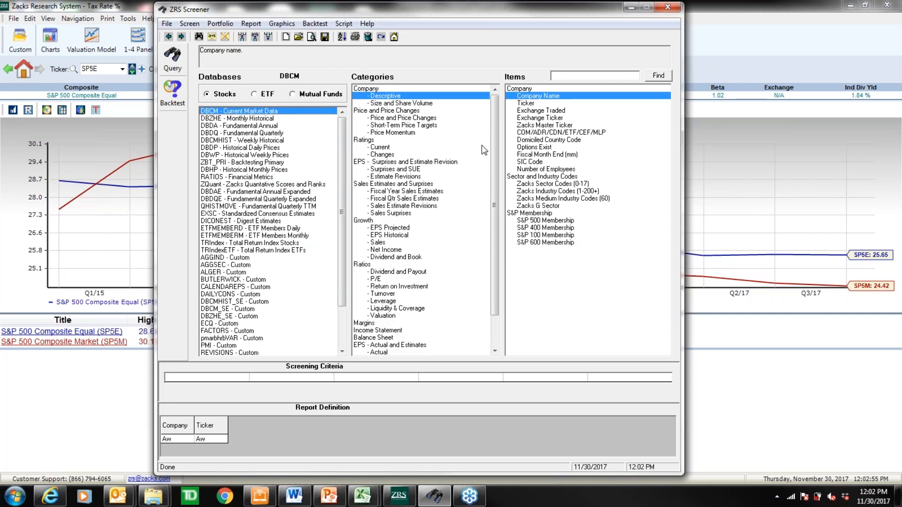
left_click(221, 119)
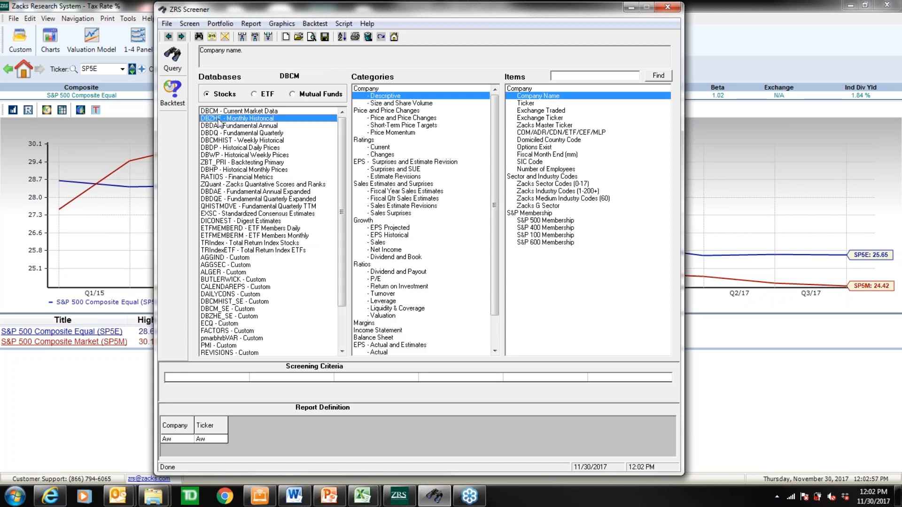
left_click(221, 126)
left_click(221, 134)
left_click(223, 141)
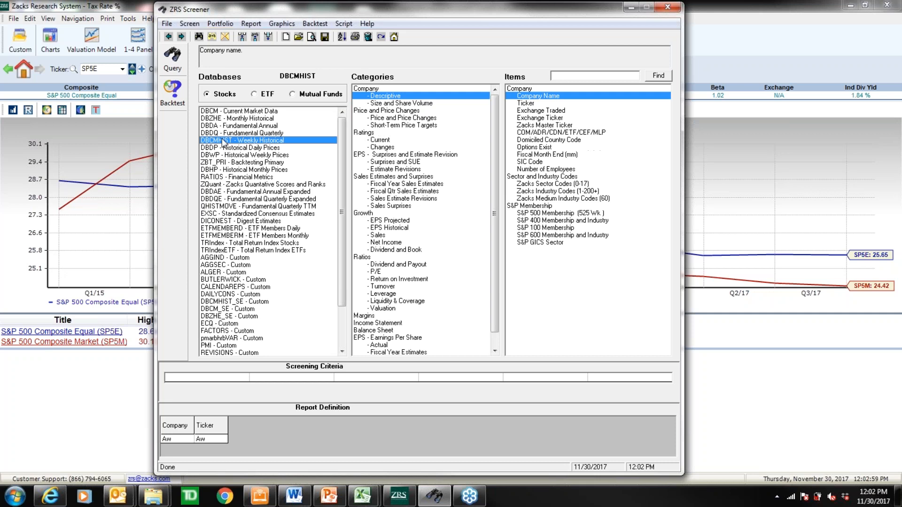
left_click(219, 113)
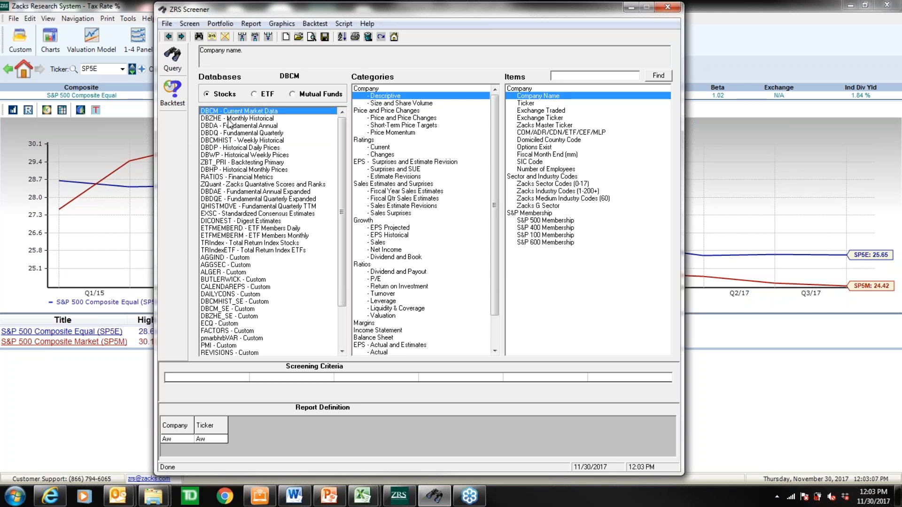
left_click(230, 119)
key("Up")
Step: Examine the price momentum, broker ratings, rating changes and EPS estimate revision items in the Current Market Data database
left_click(430, 133)
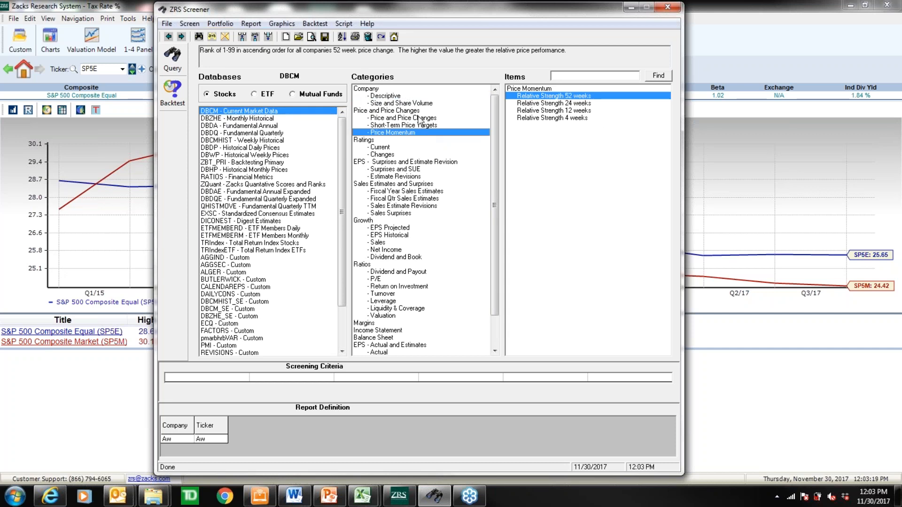
left_click(420, 119)
left_click(412, 98)
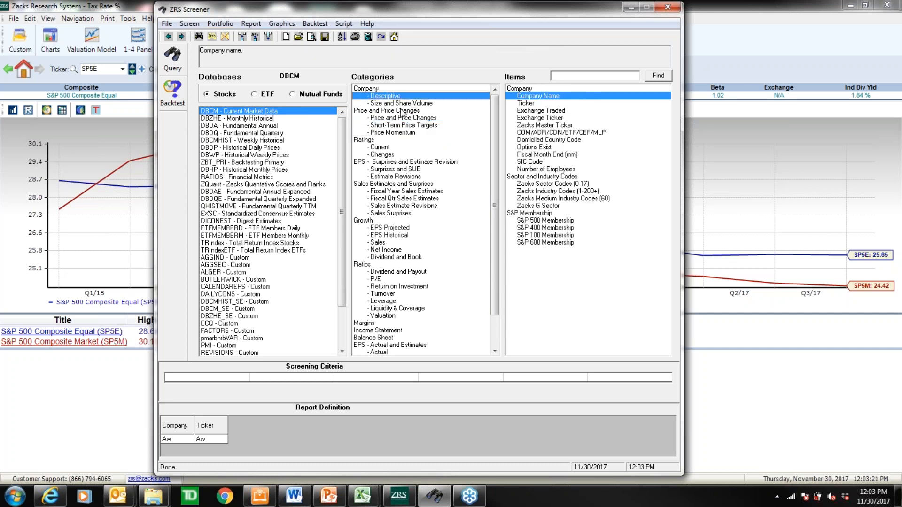
left_click(381, 147)
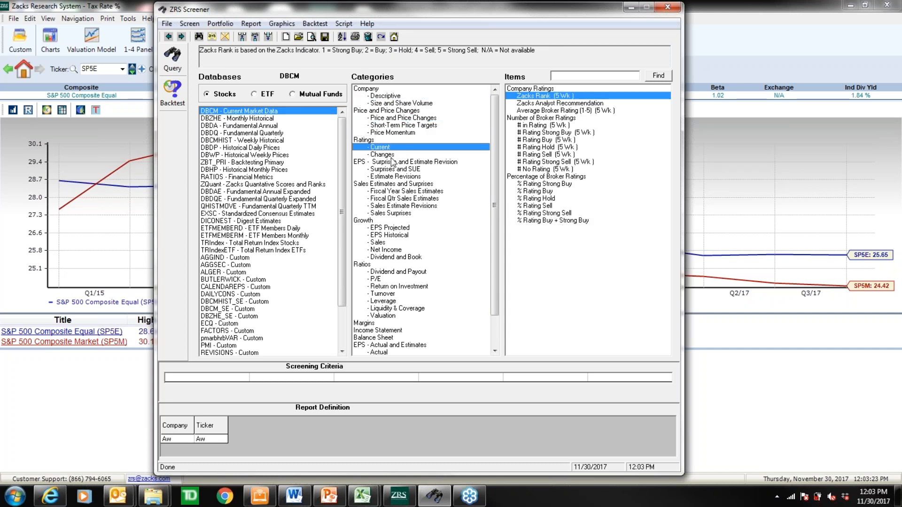
left_click(404, 156)
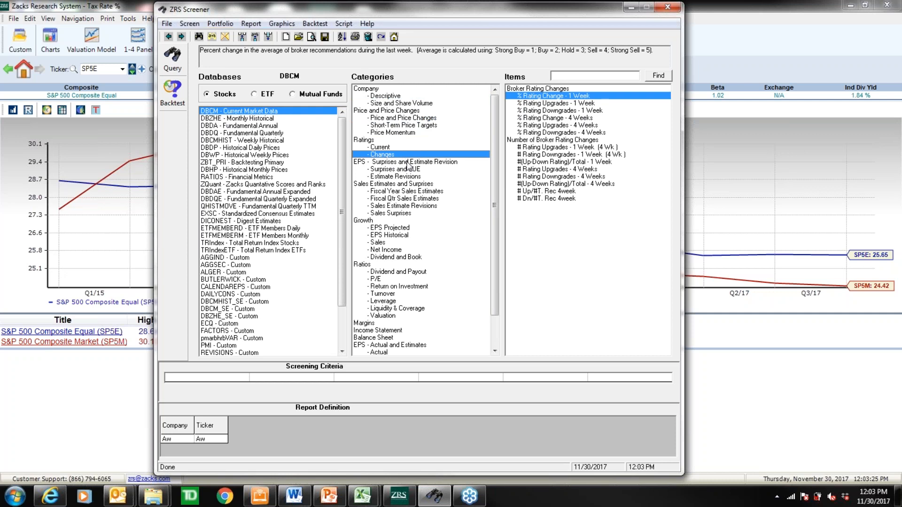
left_click(410, 170)
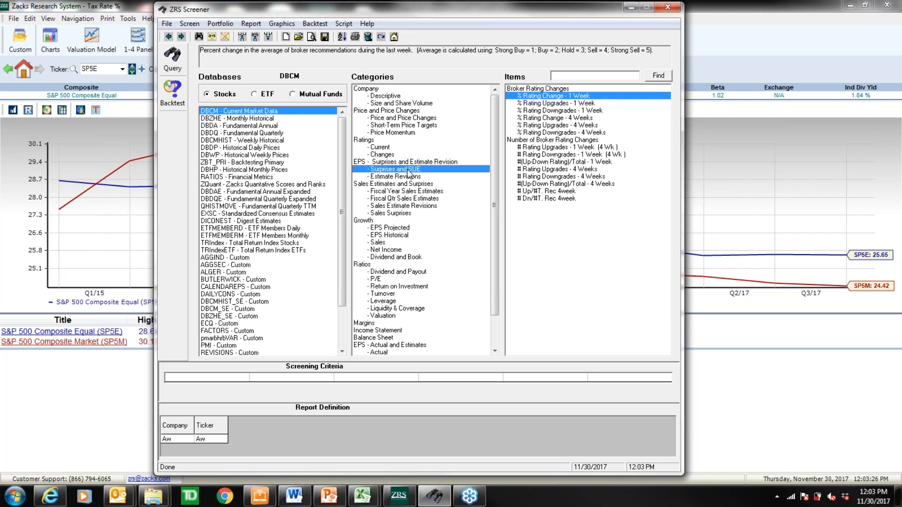
left_click(378, 125)
left_click(381, 134)
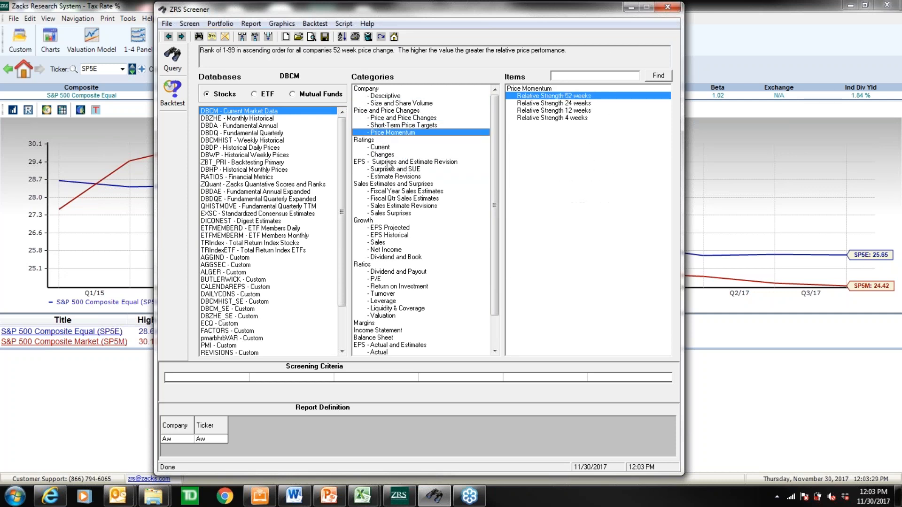
left_click(395, 148)
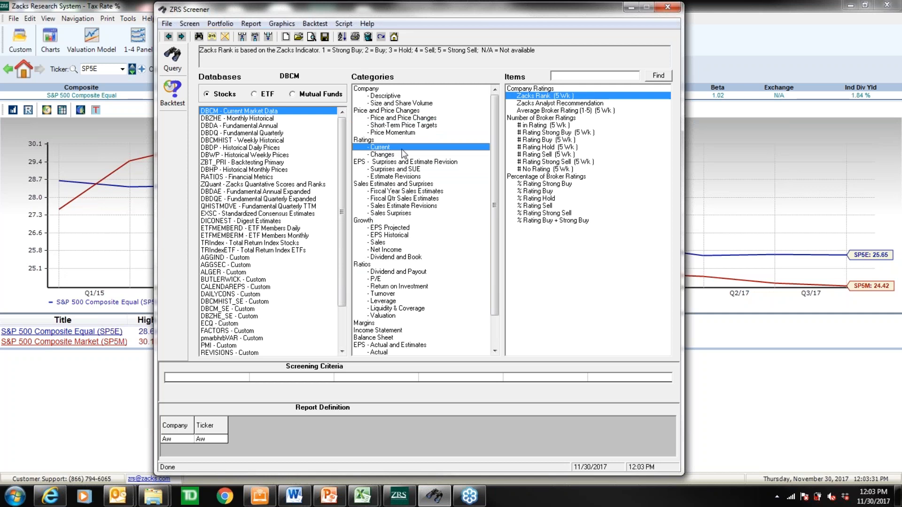
left_click(537, 112)
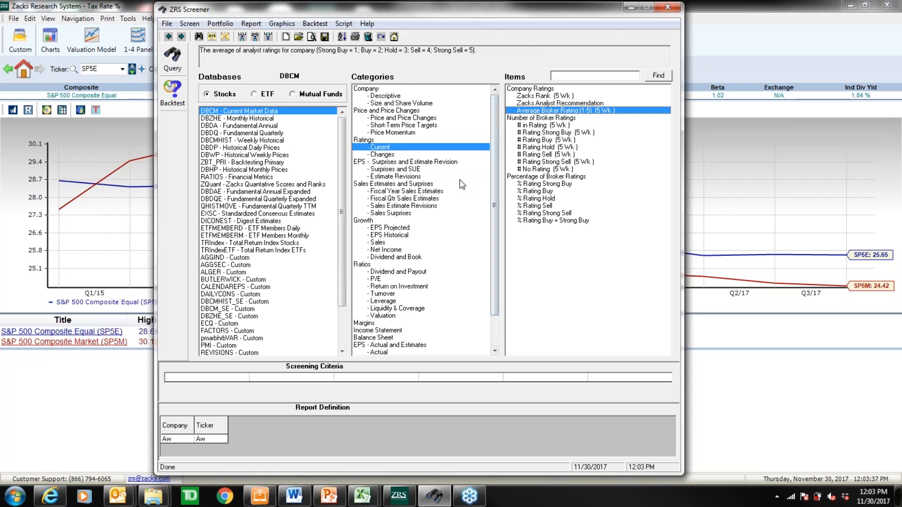
left_click(408, 177)
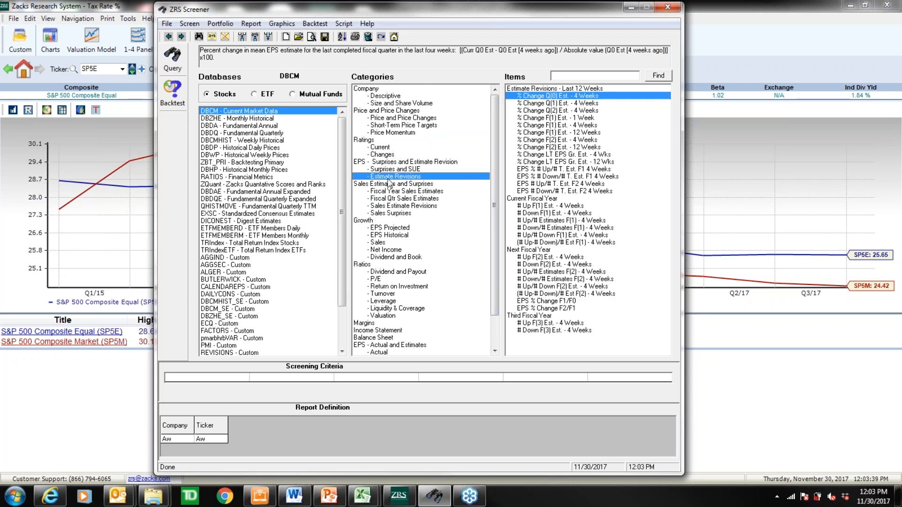
Step: Look through the projected EPS growth, P/E, turnover and liquidity categories, then return to the company descriptive items
left_click(381, 229)
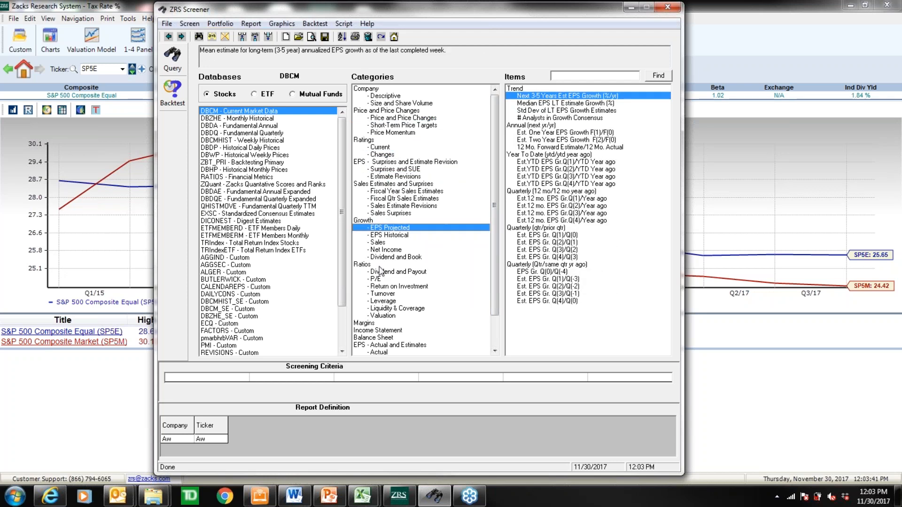
left_click(381, 279)
left_click(383, 293)
left_click(387, 310)
scroll(387, 312, "down", 2)
scroll(387, 311, "up", 2)
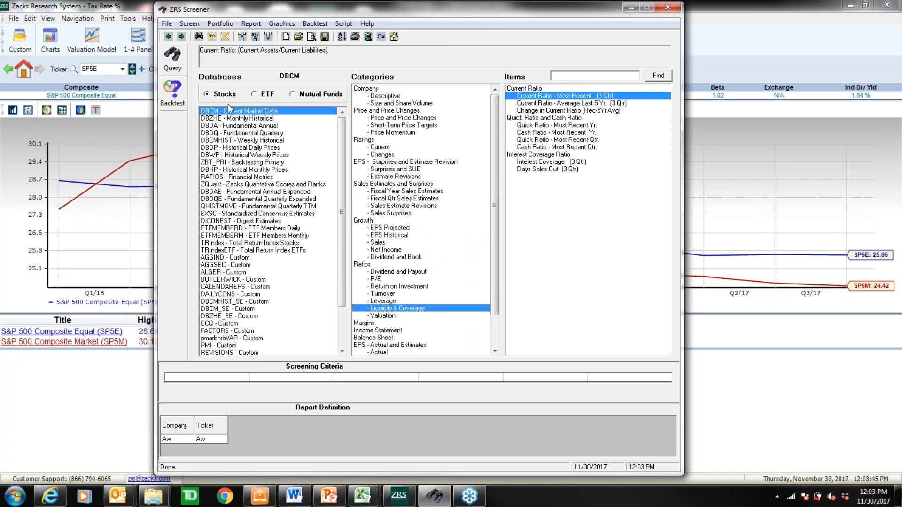
left_click(378, 97)
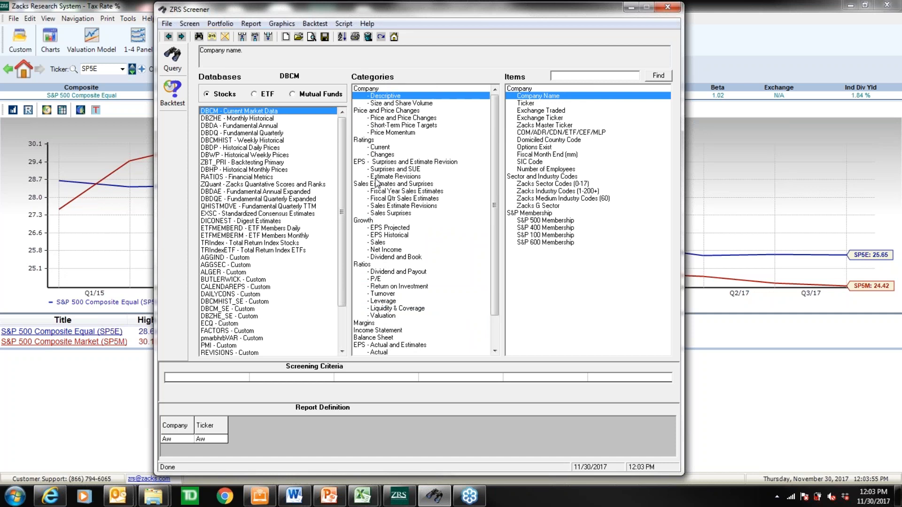
Step: Start a screening criterion on the projected Next 3-5 Years Est EPS Growth (%/yr) item with the value 15
left_click(384, 229)
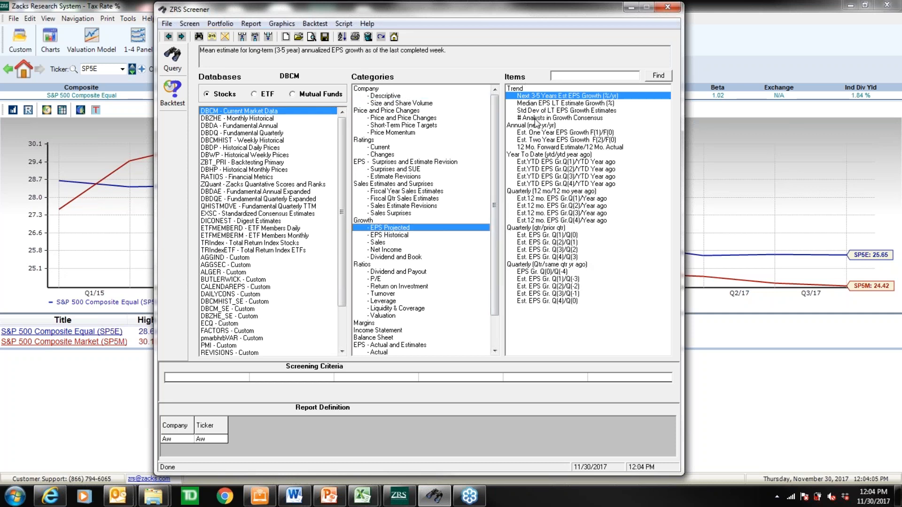
left_click(556, 104)
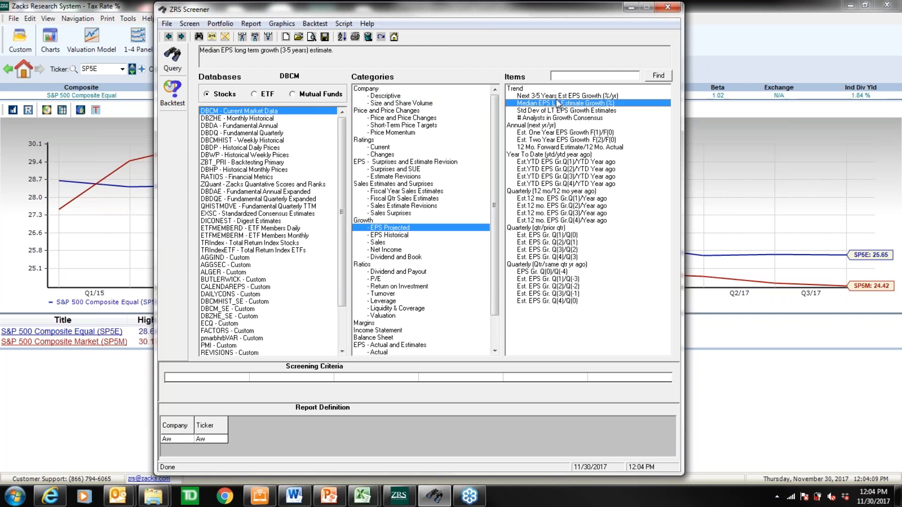
left_click(557, 99)
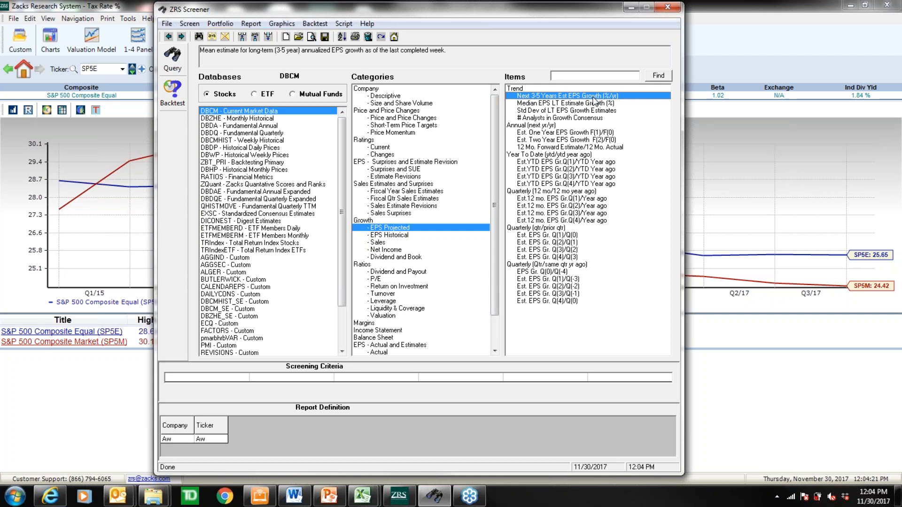
double_click(567, 97)
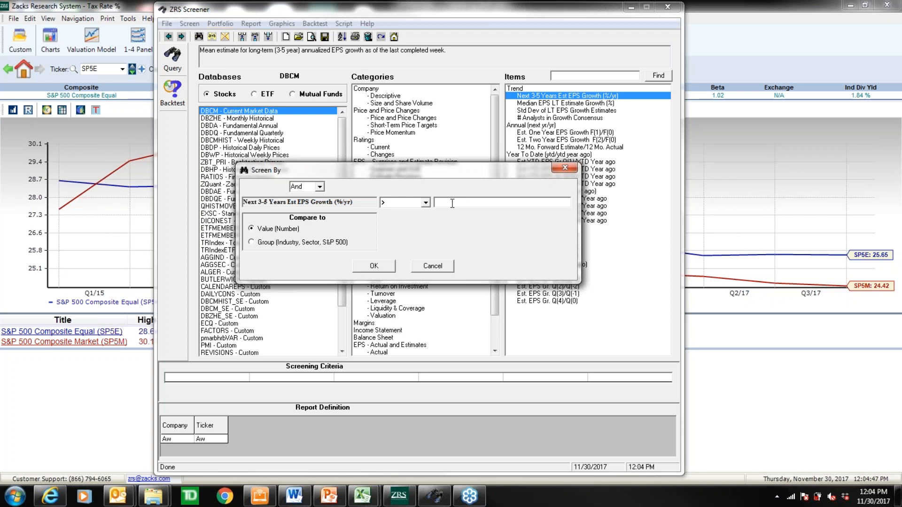
type("15")
Step: Switch the EPS growth criterion's operator to In and set its range from 10 to 25
left_click(426, 203)
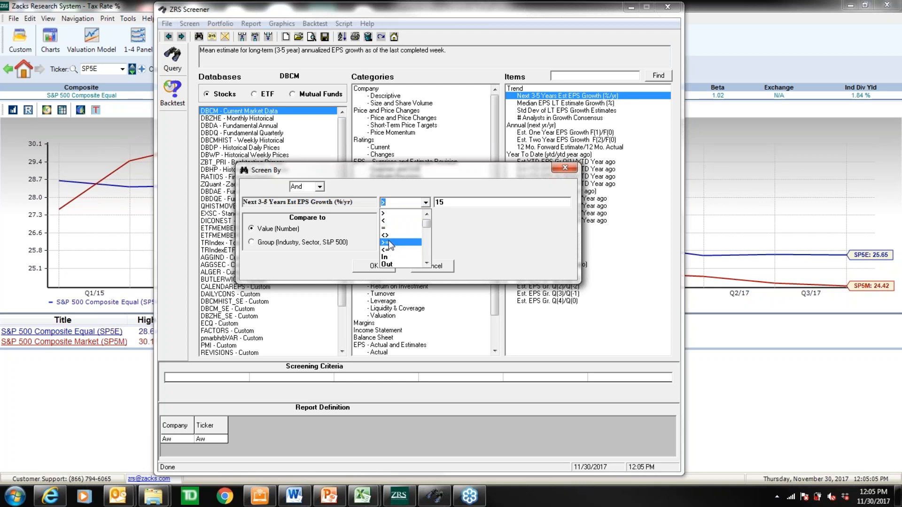
scroll(389, 244, "down", 1)
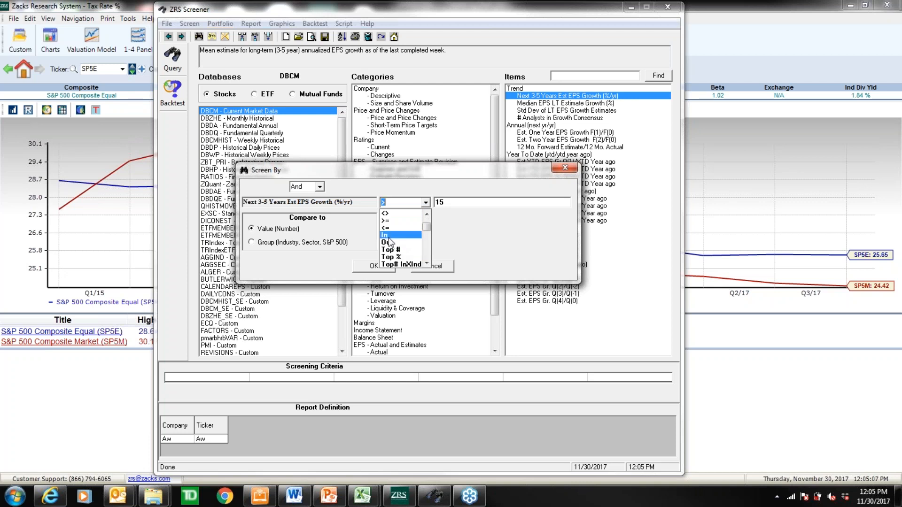
left_click(387, 237)
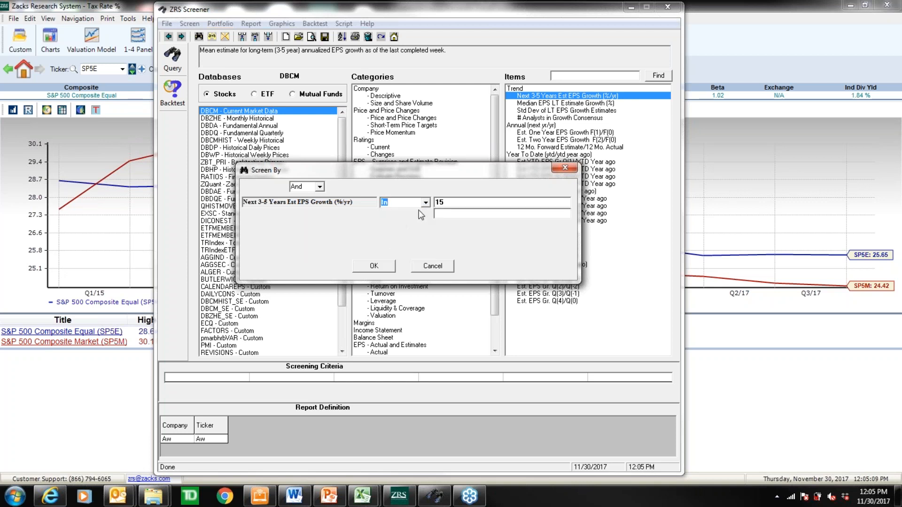
key("Tab")
type("1")
type("25")
Step: Review the other comparison operators, keep In, and add the EPS growth range to the screening criteria
left_click(425, 204)
scroll(403, 246, "down", 1)
scroll(405, 244, "down", 2)
scroll(405, 240, "down", 2)
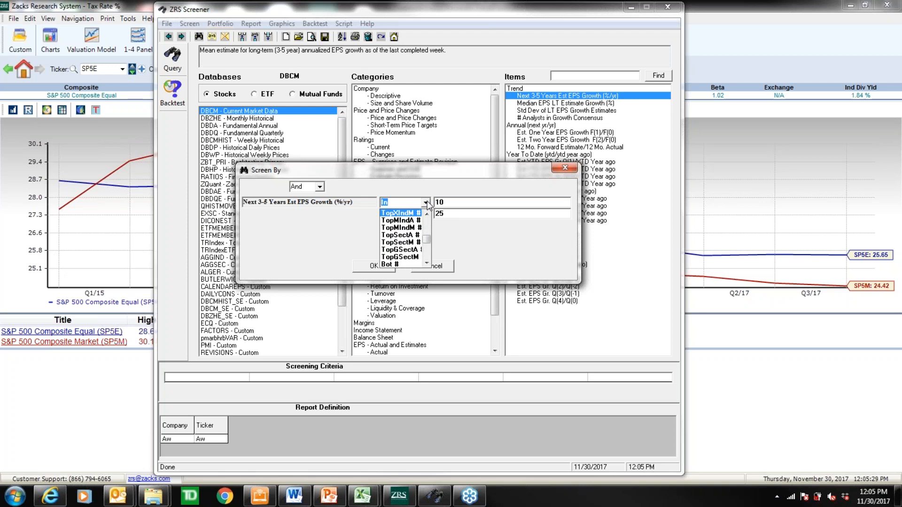
left_click(426, 203)
left_click(455, 202)
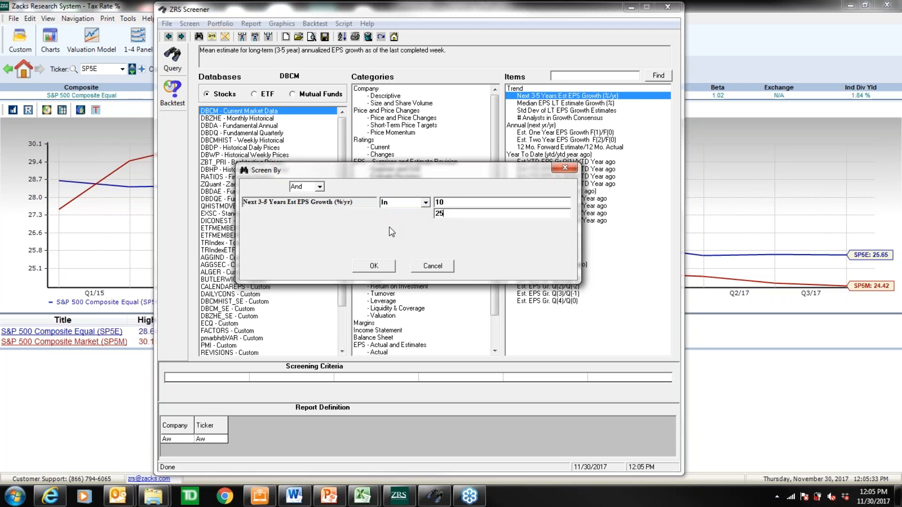
left_click(378, 266)
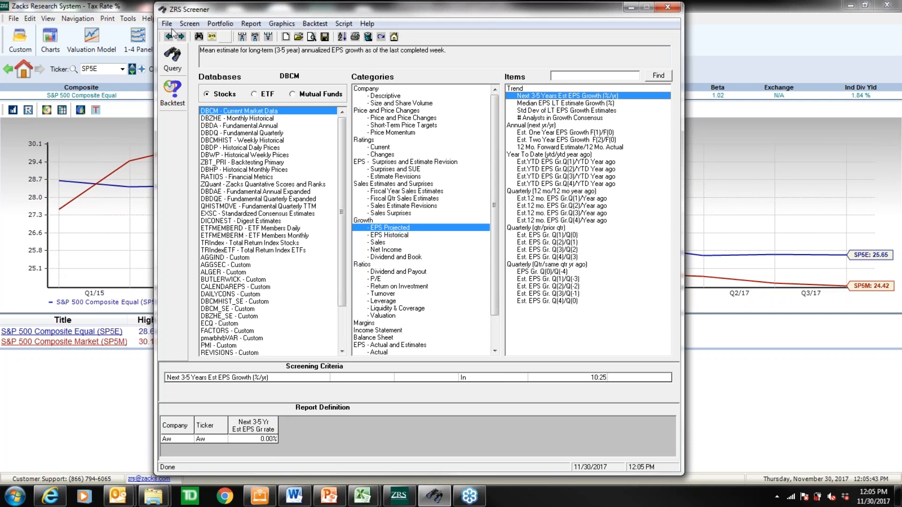
Step: Run the EPS growth screen, decline loading the rest of the data, and return to the query setup
left_click(176, 62)
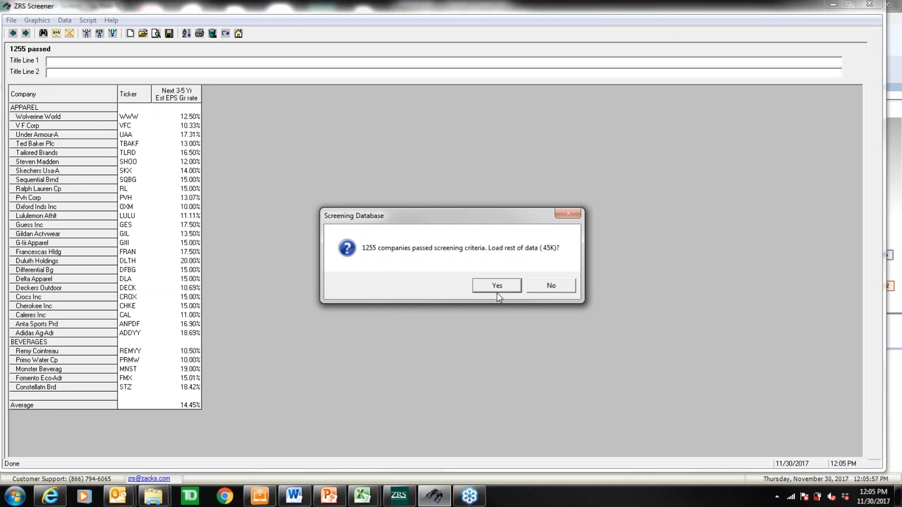
left_click(544, 288)
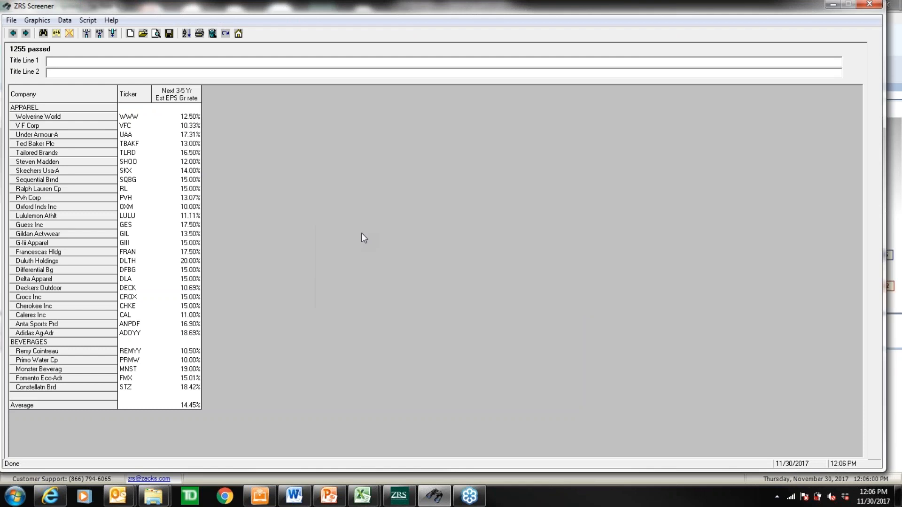
left_click(14, 34)
Step: Clear the screening criteria and the report definition
left_click(37, 21)
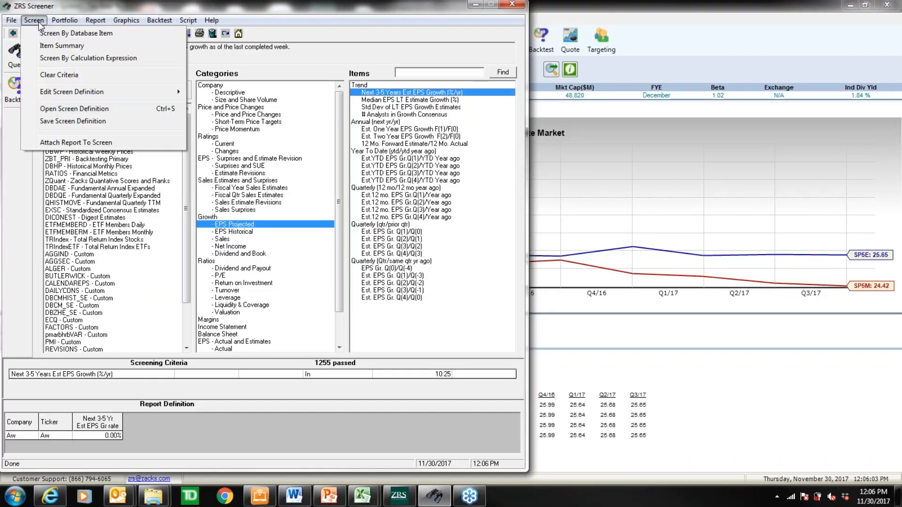
left_click(60, 76)
left_click(95, 20)
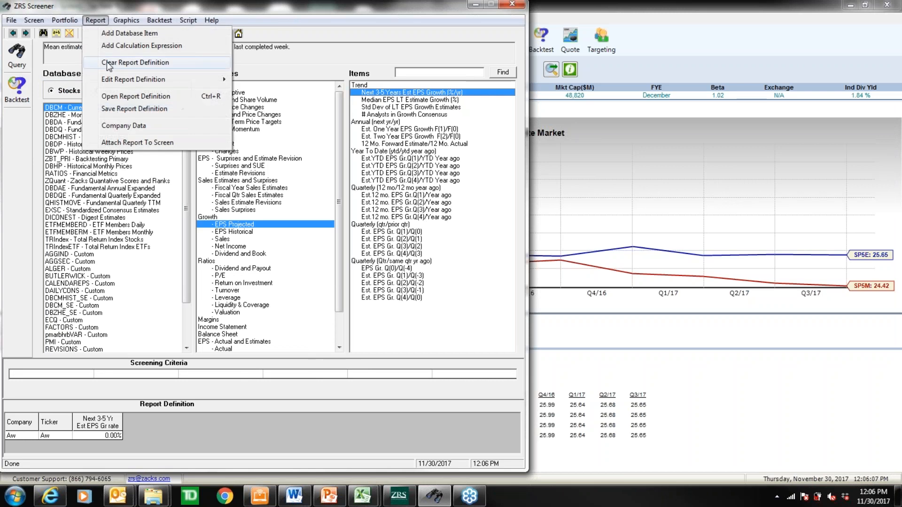
left_click(108, 64)
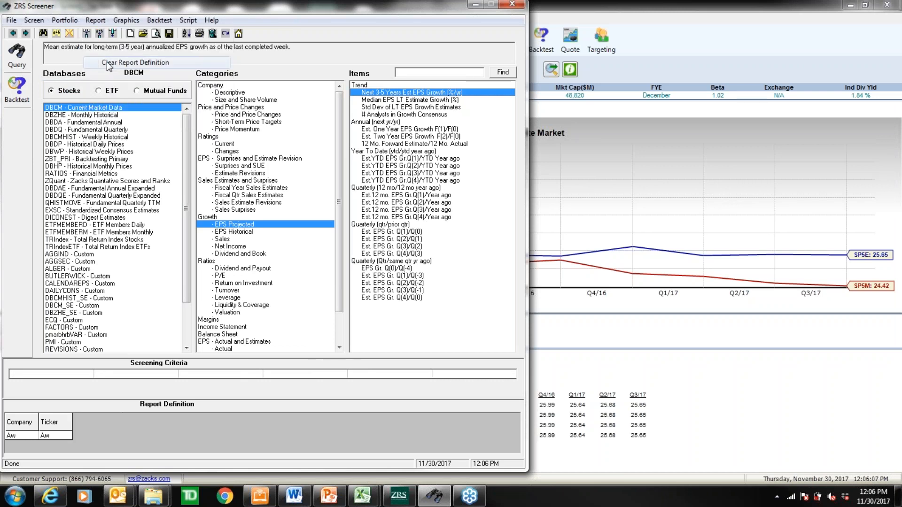
Step: Add a screening criterion from the Price Momentum category requiring Relative Strength 52 weeks greater than 60
left_click(271, 115)
left_click(271, 129)
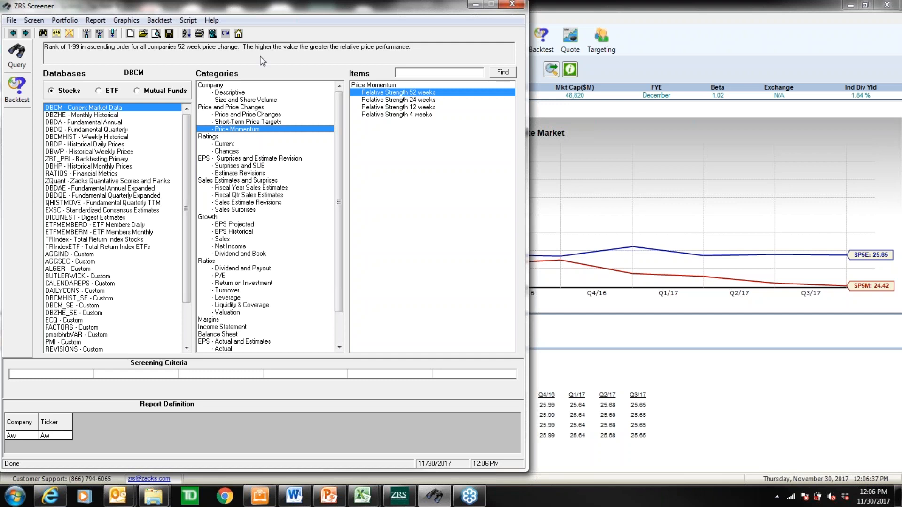
double_click(410, 94)
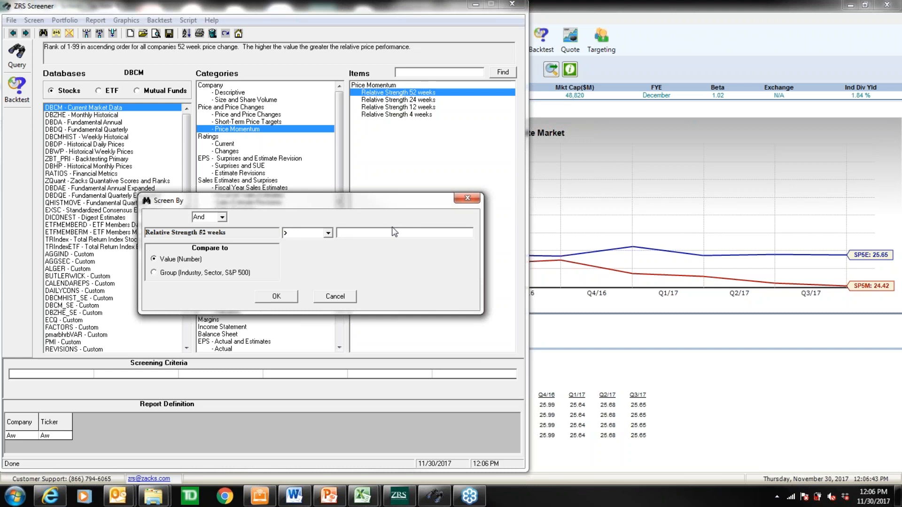
type("60")
left_click(271, 301)
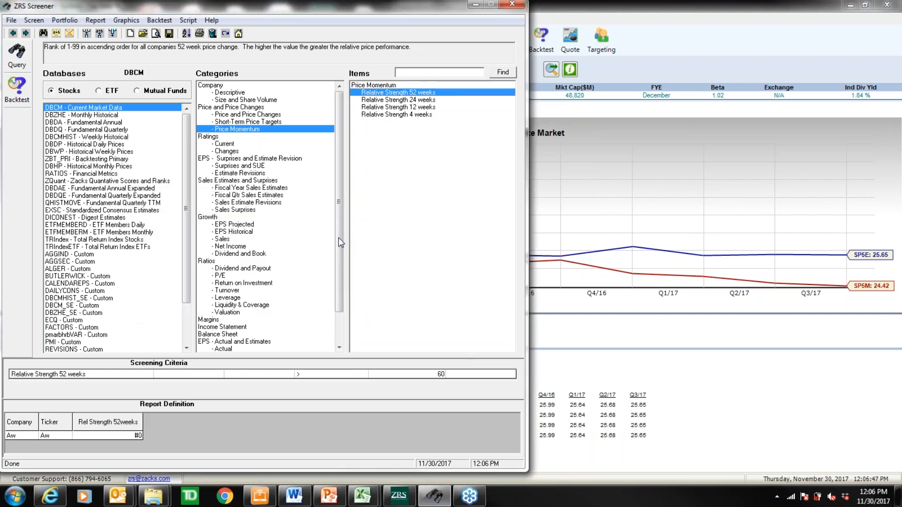
Step: Add an And criterion requiring Relative Strength 24 weeks greater than 60
left_click(413, 100)
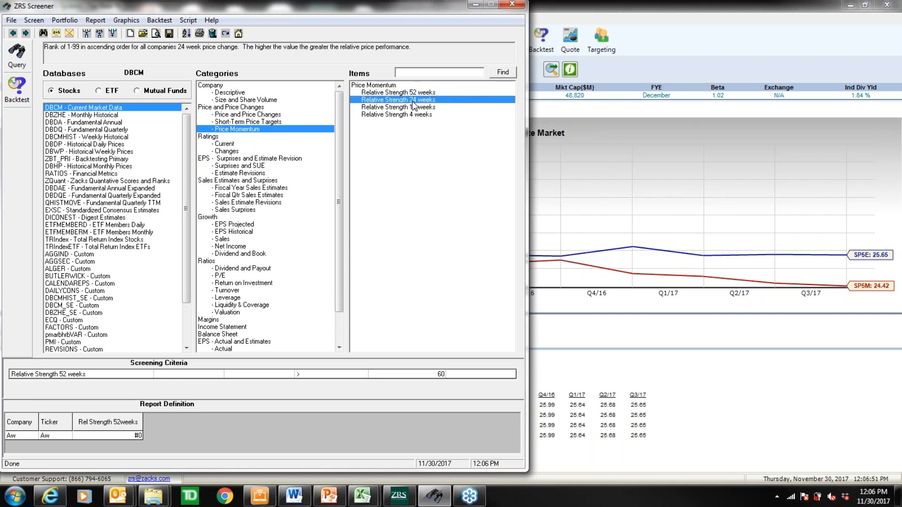
double_click(413, 102)
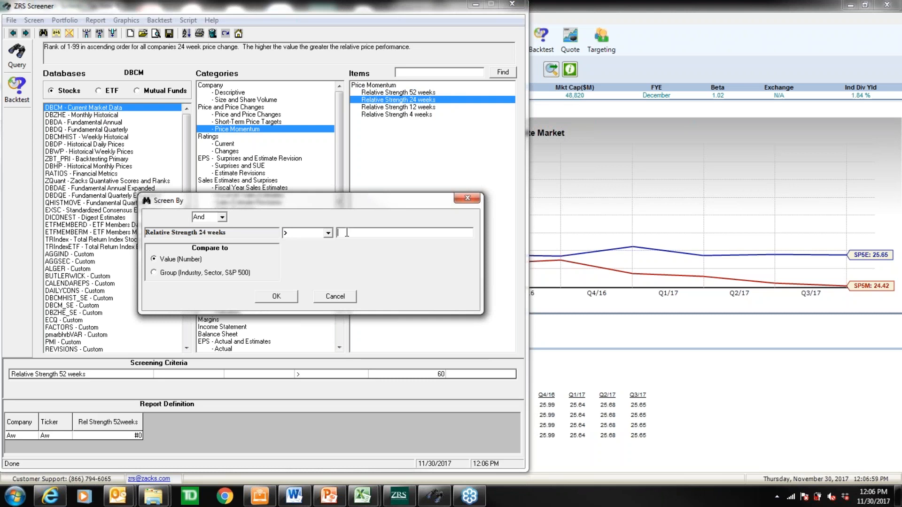
type("60")
left_click(275, 297)
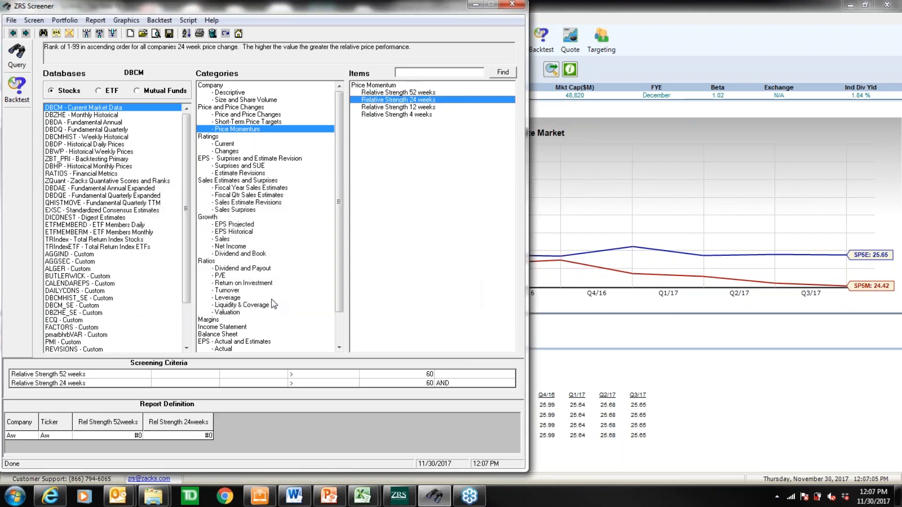
Step: Add an And criterion requiring Relative Strength 4 weeks less than 45, and review the relative strength criteria and report columns
left_click(407, 116)
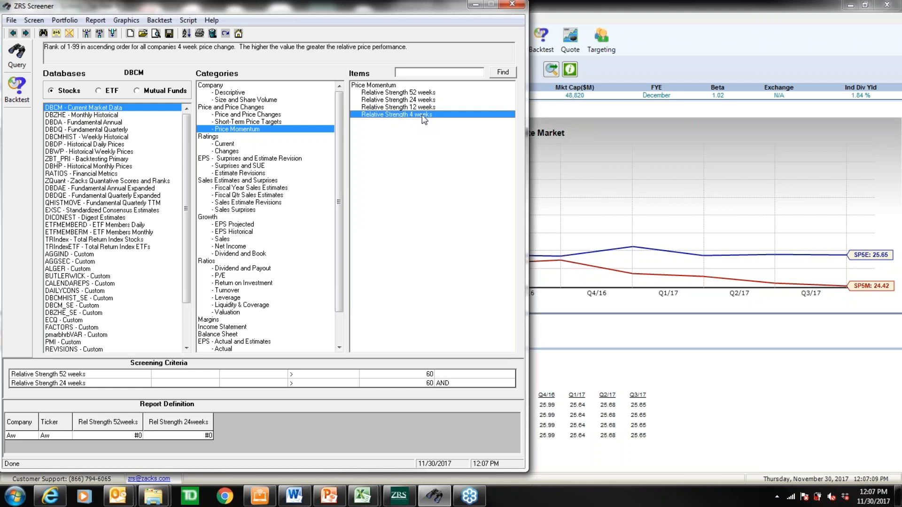
double_click(424, 119)
left_click(329, 233)
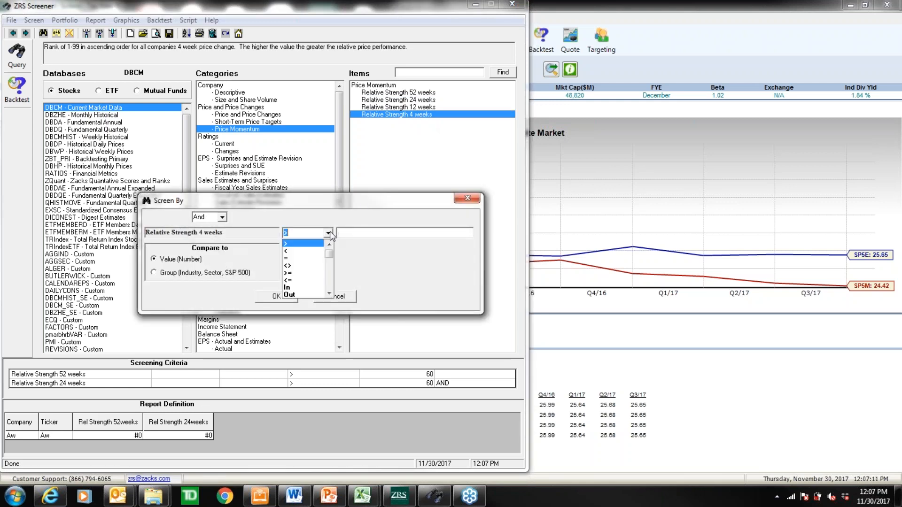
left_click(290, 253)
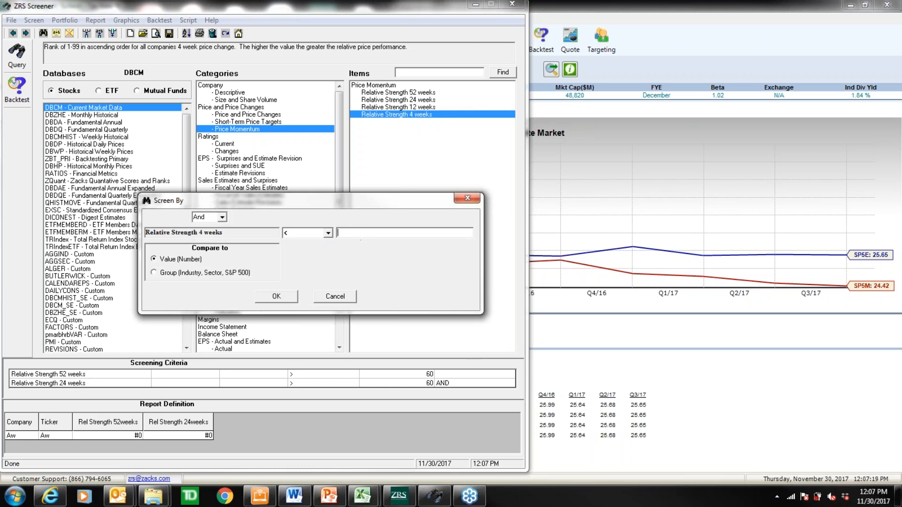
type("45")
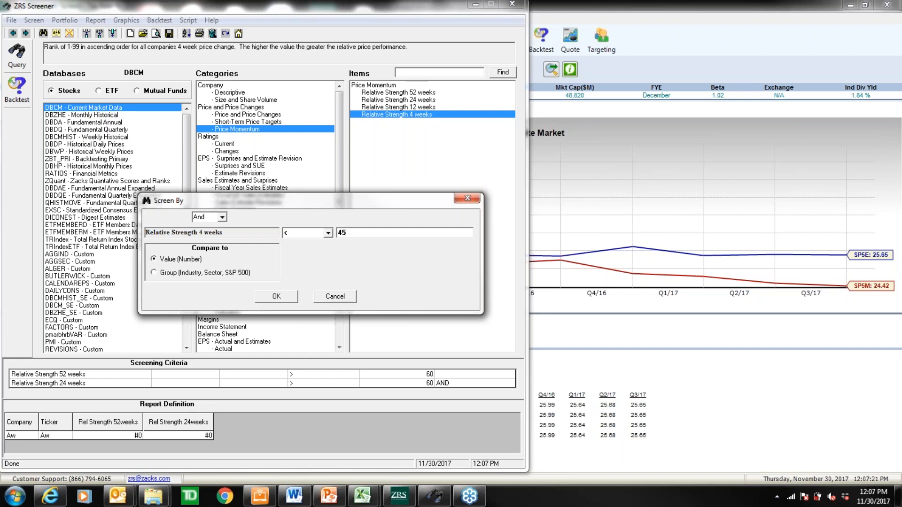
left_click(287, 299)
left_click(56, 371)
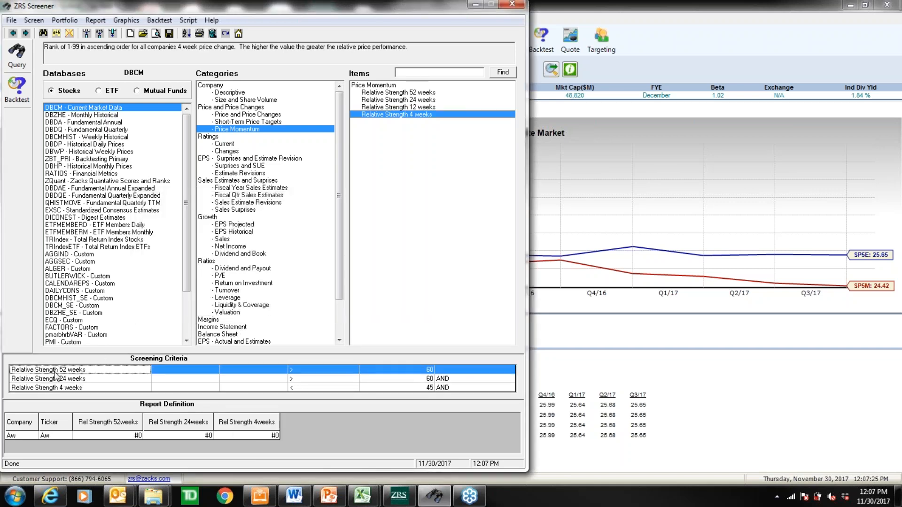
left_click(56, 388)
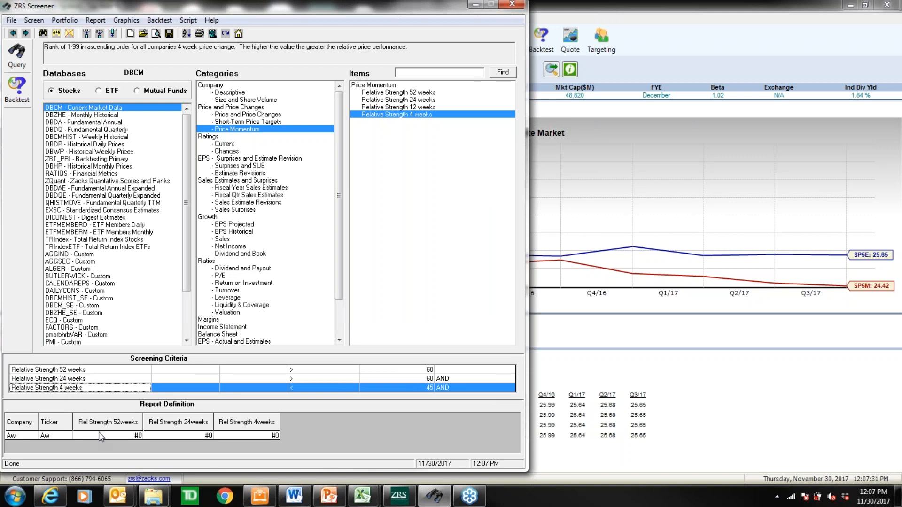
left_click_drag(111, 421, 241, 421)
left_click(250, 436)
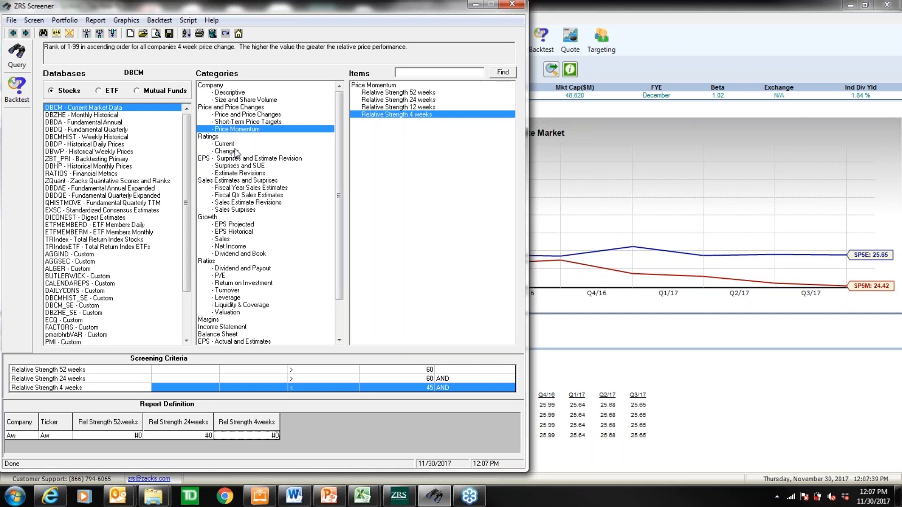
Step: Add an And criterion requiring the most recent quarterly Sales Surprises (%) to be greater than 0
left_click(250, 210)
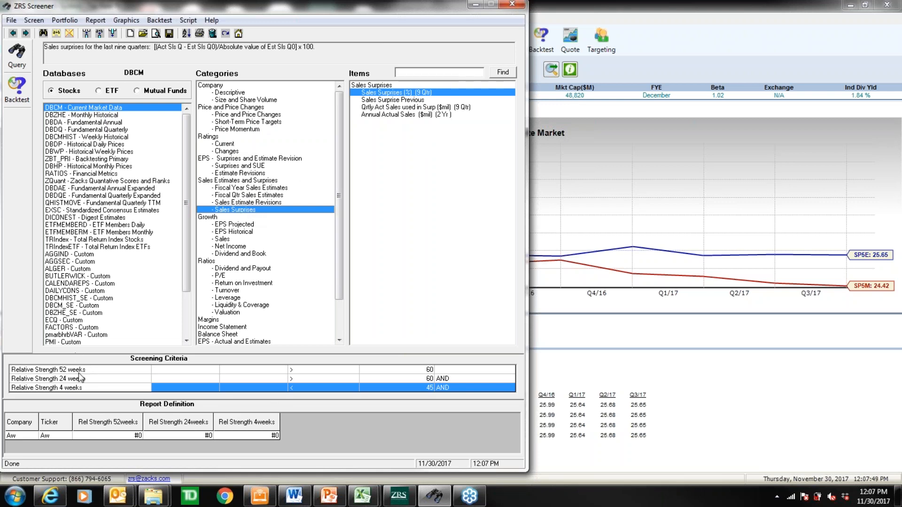
double_click(396, 97)
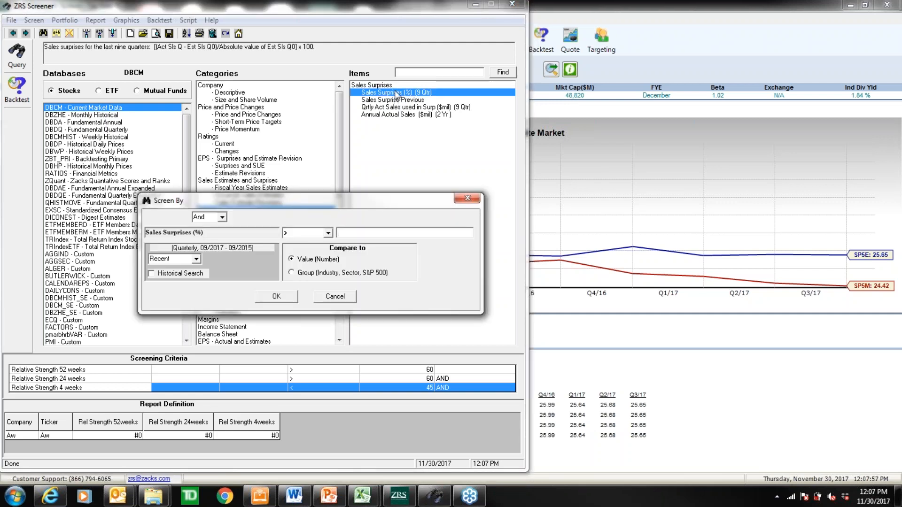
left_click_drag(319, 206, 331, 244)
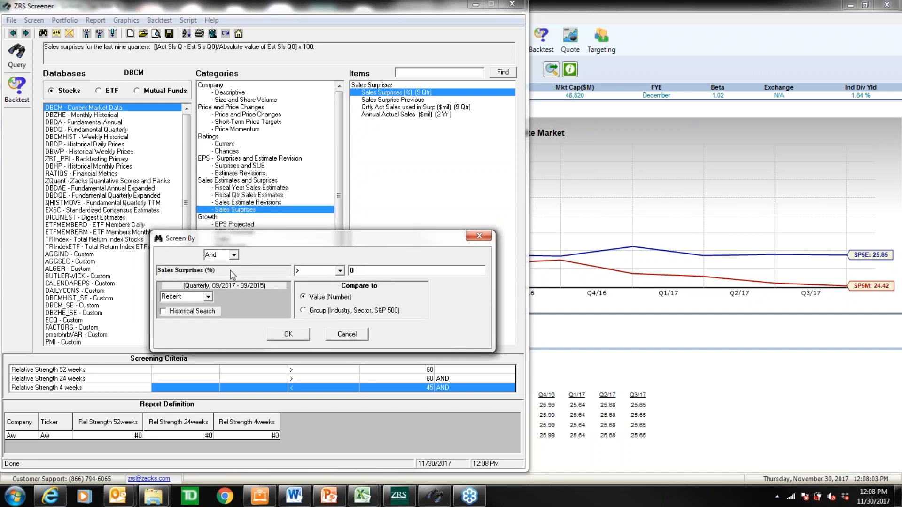
left_click(287, 335)
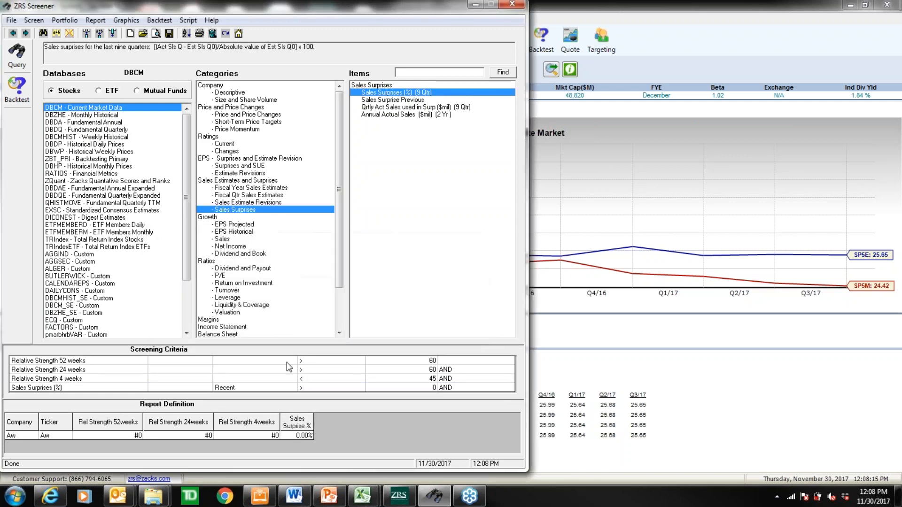
Step: Add an And criterion from the current ratings requiring the most recent Zacks Rank to equal 1
left_click(228, 144)
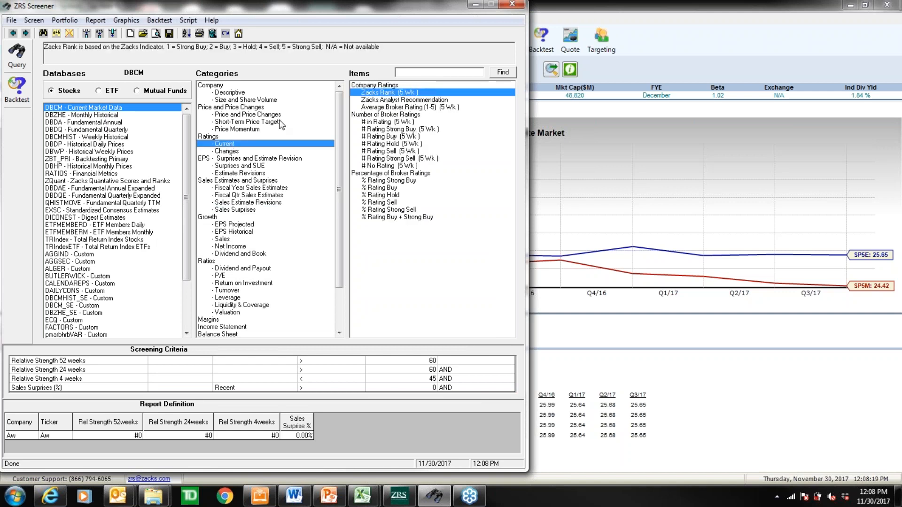
double_click(406, 96)
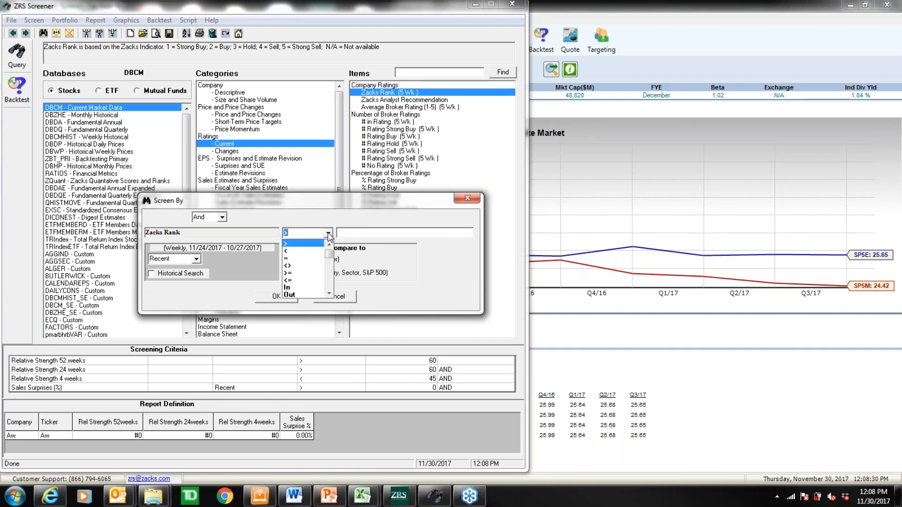
left_click(306, 259)
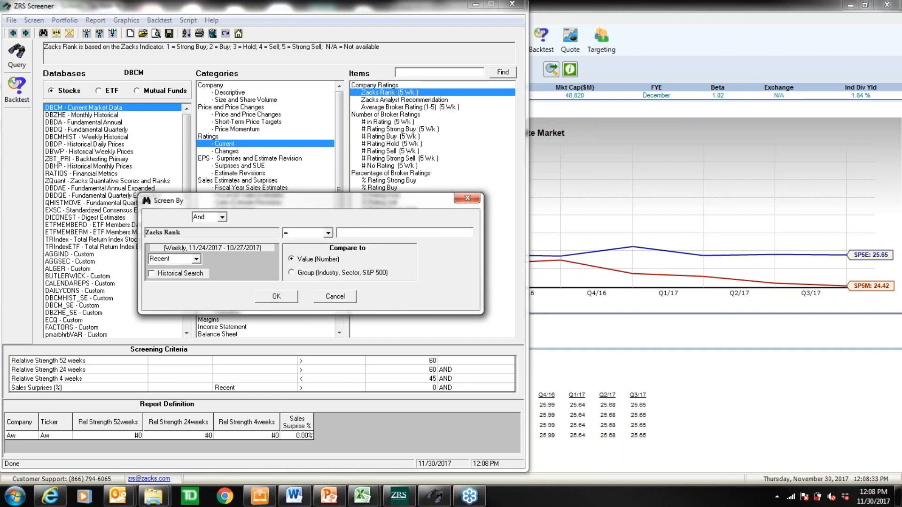
type("1")
left_click(277, 296)
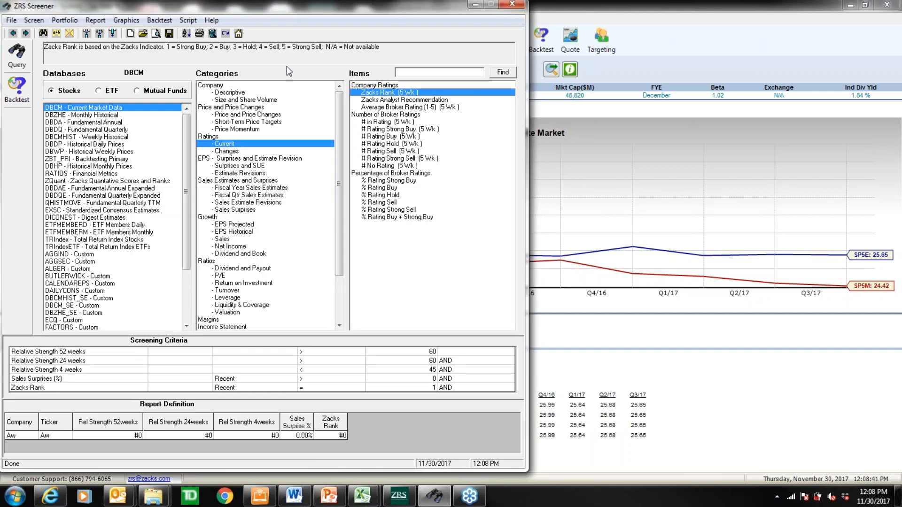
Step: Add an And criterion from Size and Share Volume requiring Market Capitalization ($mil) greater than 1000
left_click(259, 100)
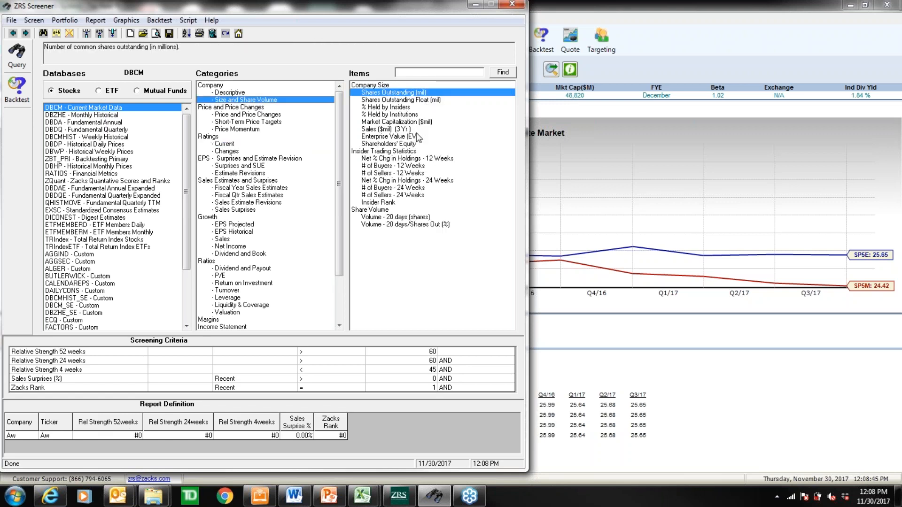
left_click(395, 122)
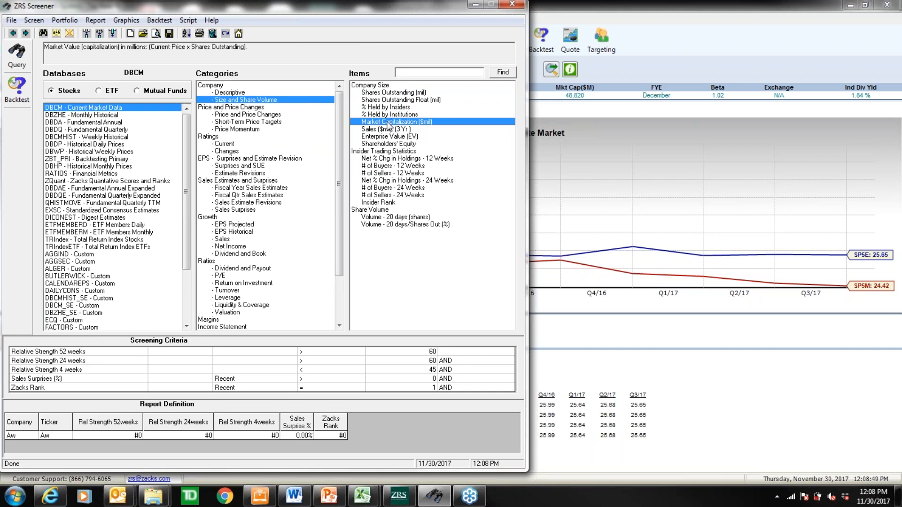
double_click(388, 123)
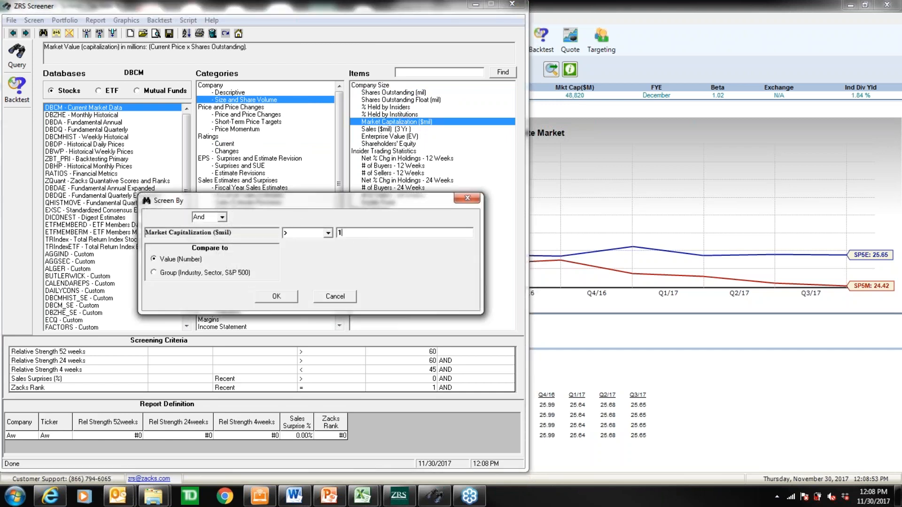
type("1000")
left_click(277, 297)
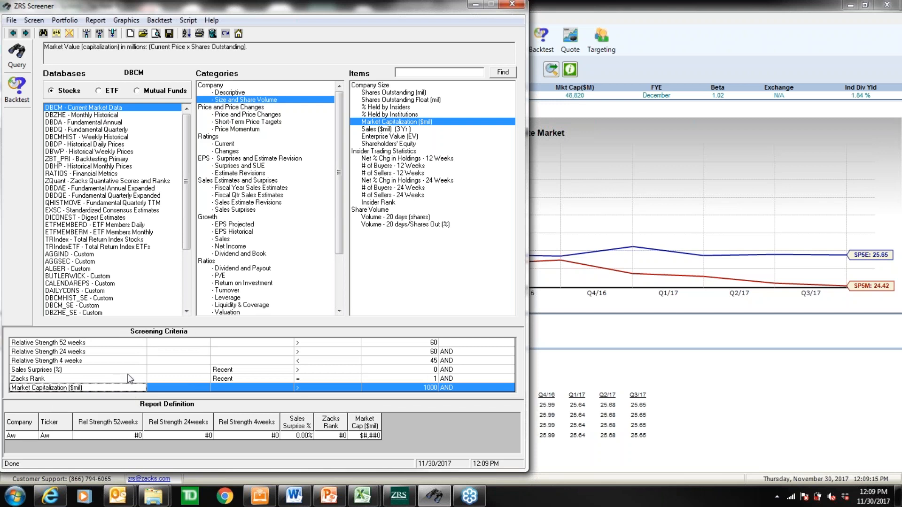
Step: Review the complete list of screening criteria and run the query
left_click_drag(51, 343, 56, 378)
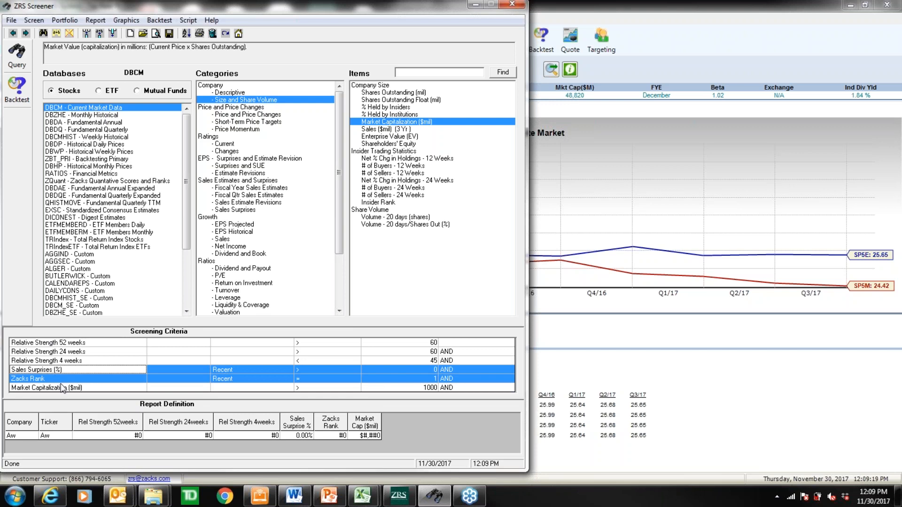
left_click(51, 381)
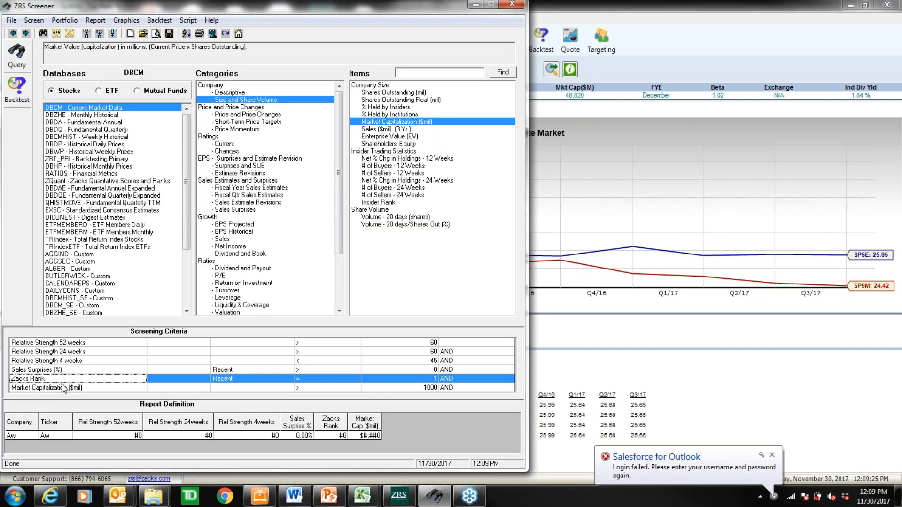
left_click(35, 388)
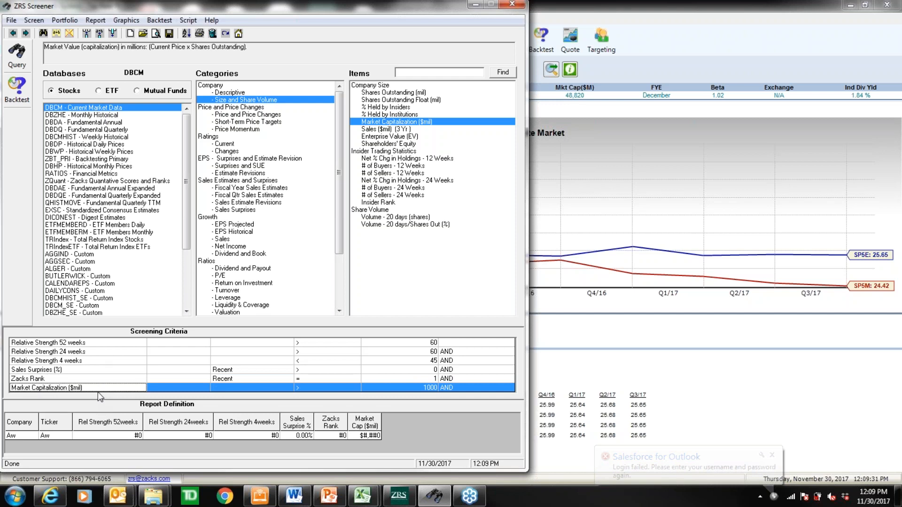
left_click_drag(174, 5, 260, 13)
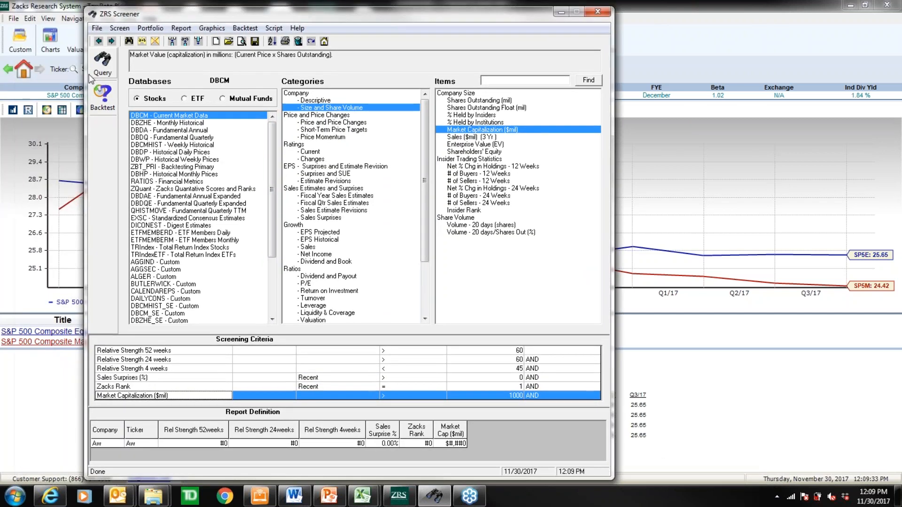
left_click(103, 63)
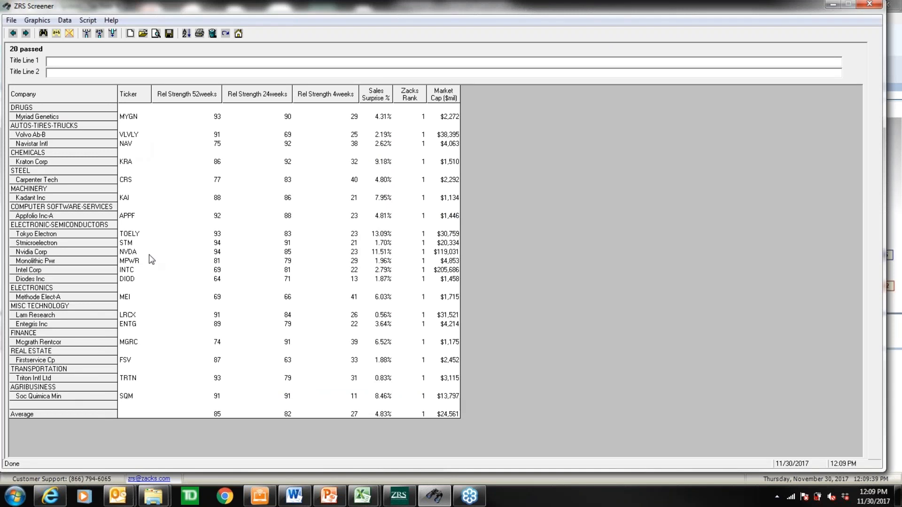
Step: Examine the screen results, comparing the relative strength columns and the companies in the Electronic-Semiconductors group
left_click_drag(197, 98, 287, 217)
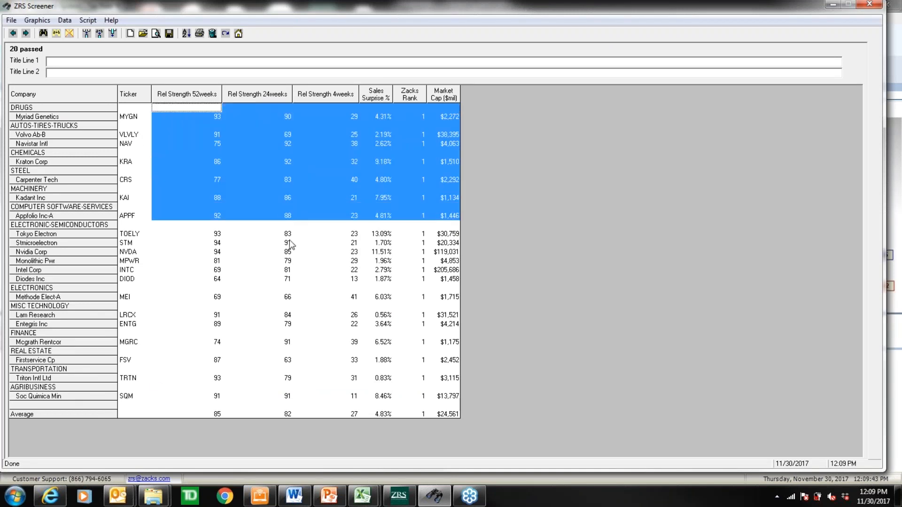
left_click(290, 242)
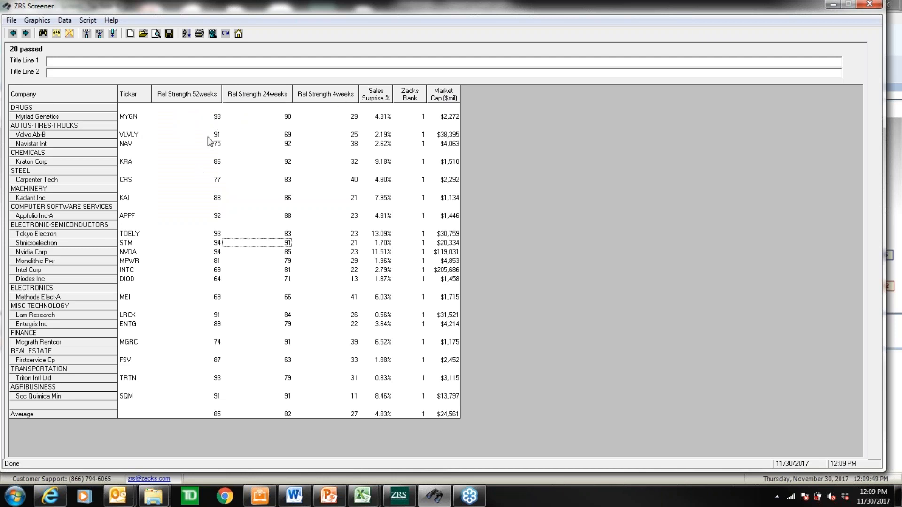
left_click_drag(217, 142, 219, 229)
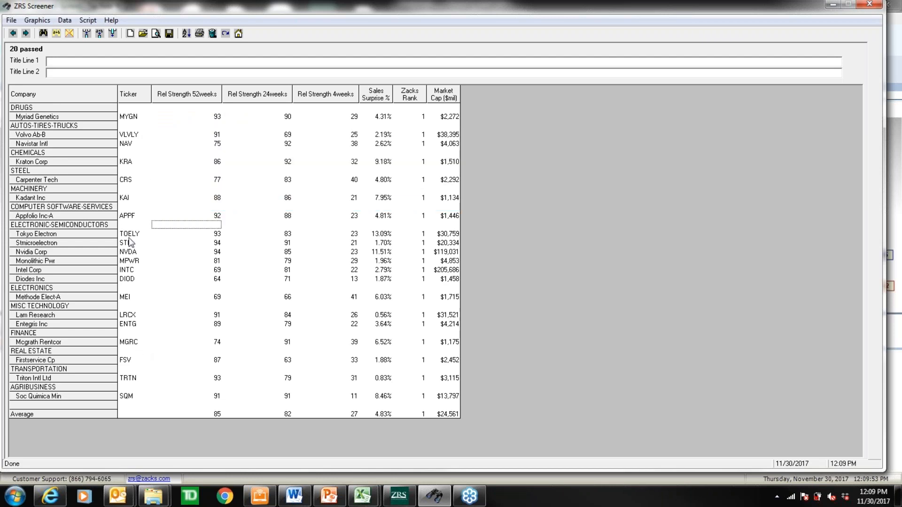
left_click_drag(105, 234, 106, 271)
left_click(108, 290)
left_click_drag(111, 235, 107, 278)
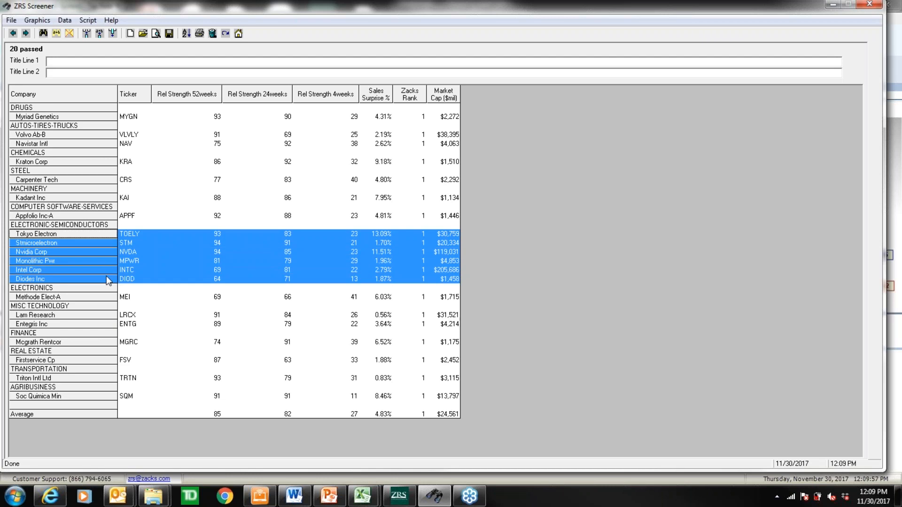
left_click(303, 224)
left_click_drag(346, 118, 355, 337)
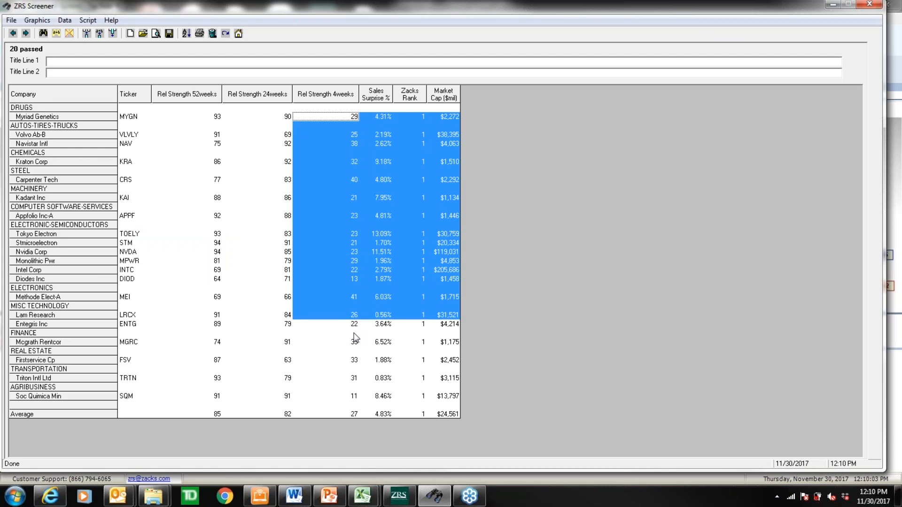
Step: Examine the 4-week relative strength column, the average row and the companies that passed the screen
left_click(353, 334)
left_click(354, 351)
left_click(354, 360)
left_click(355, 377)
left_click(354, 398)
left_click(354, 413)
left_click_drag(354, 413, 328, 113)
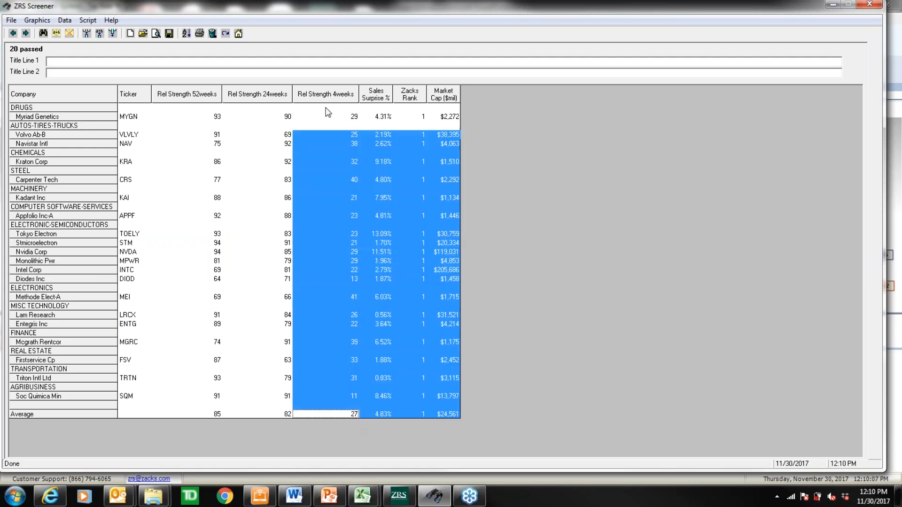
left_click(334, 117)
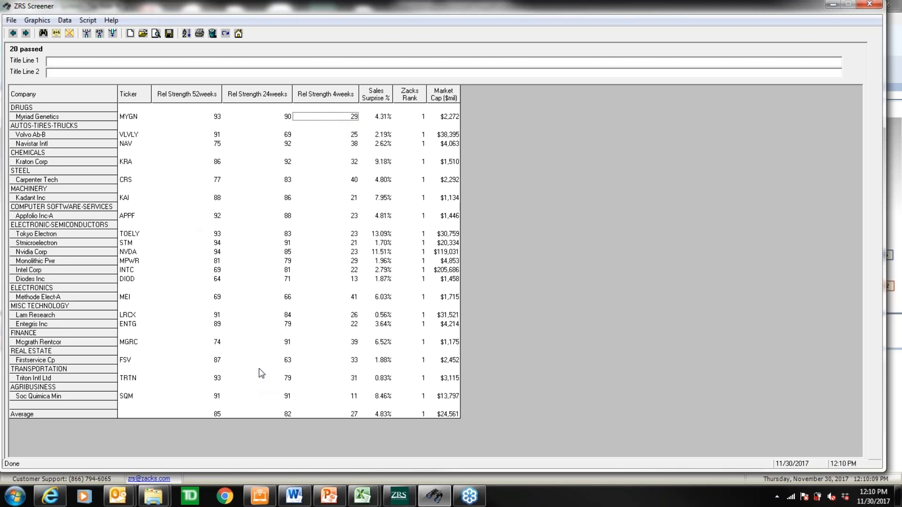
left_click_drag(218, 417, 193, 351)
left_click_drag(130, 414, 126, 315)
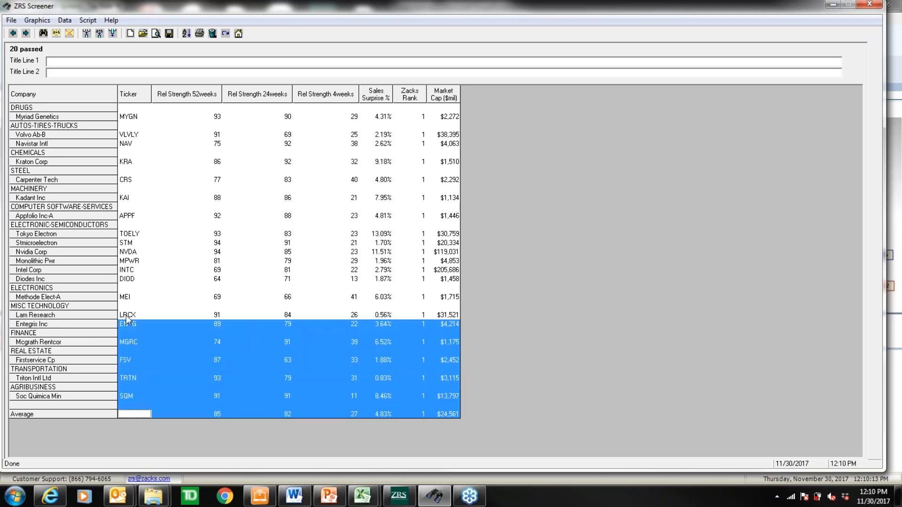
left_click(181, 270)
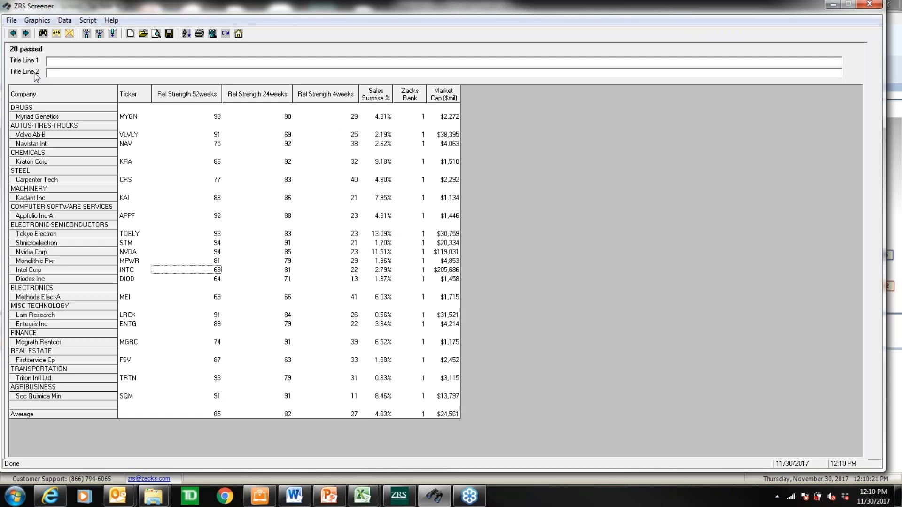
Step: Return to the screen definition and add Next 3-5 Years Est EPS Growth (%/yr) from the EPS Projected growth items to the report
left_click(13, 33)
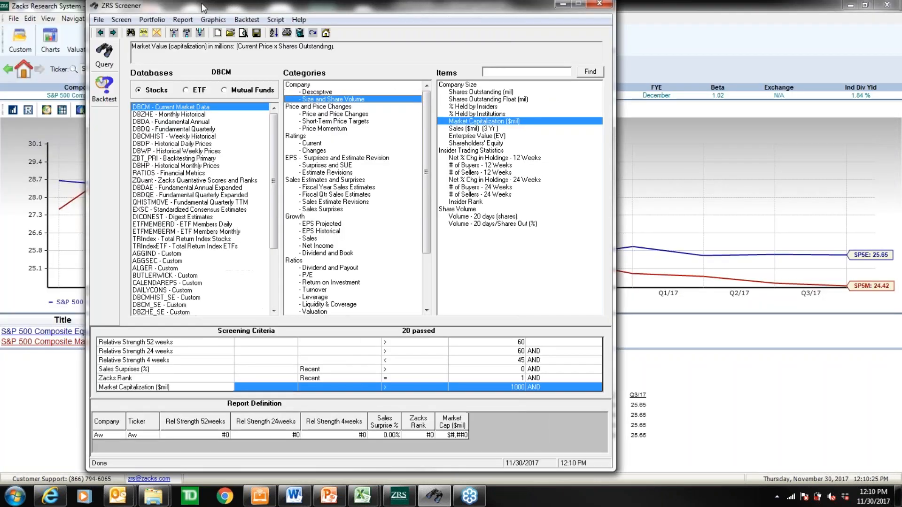
left_click_drag(203, 8, 209, 8)
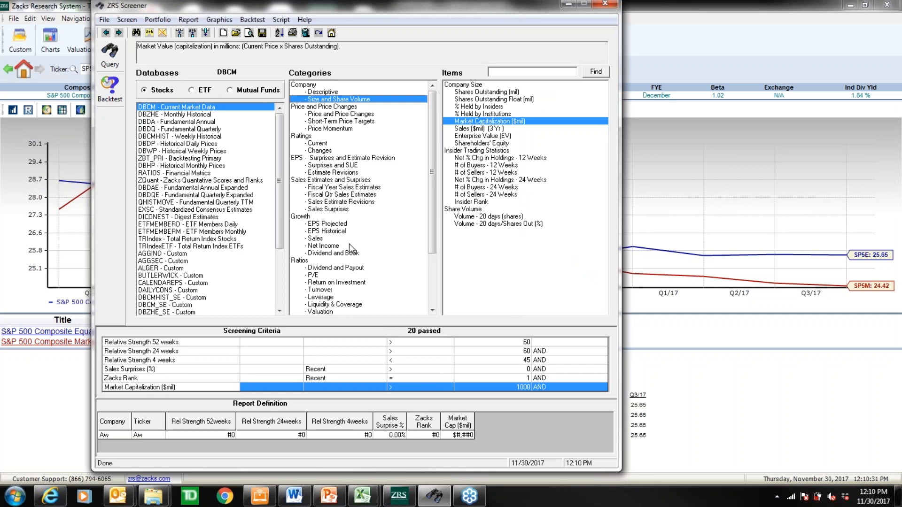
scroll(293, 214, "down", 3)
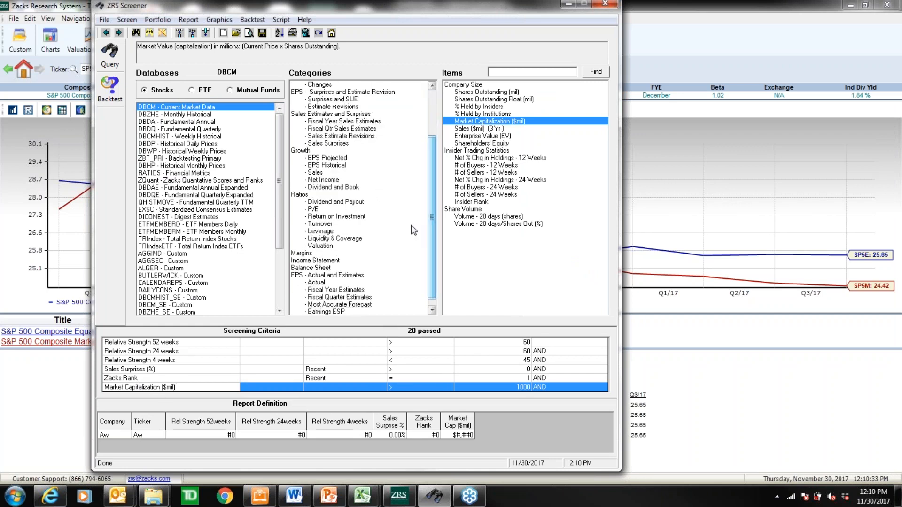
left_click(327, 158)
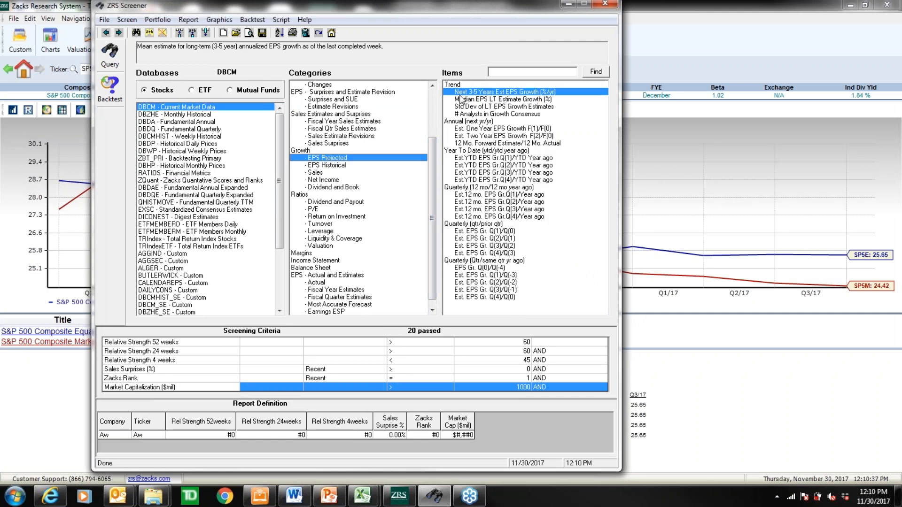
double_click(489, 92)
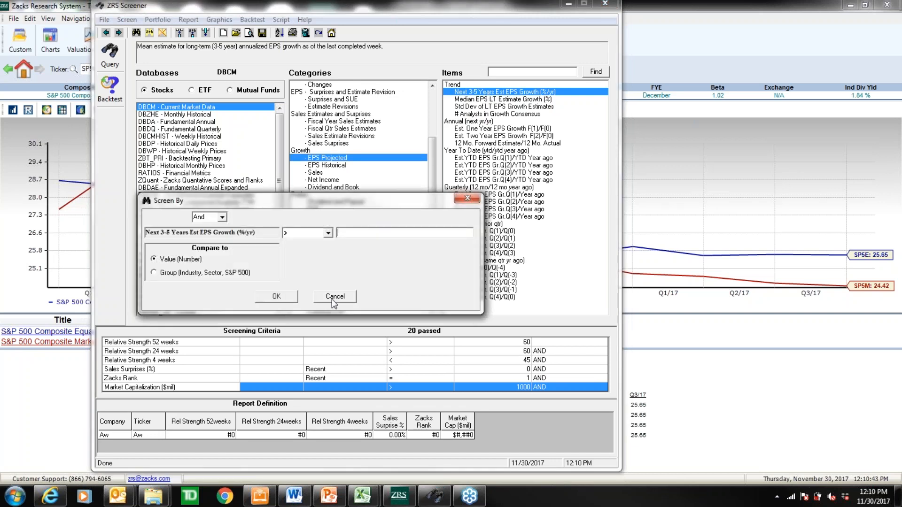
left_click(331, 299)
right_click(470, 95)
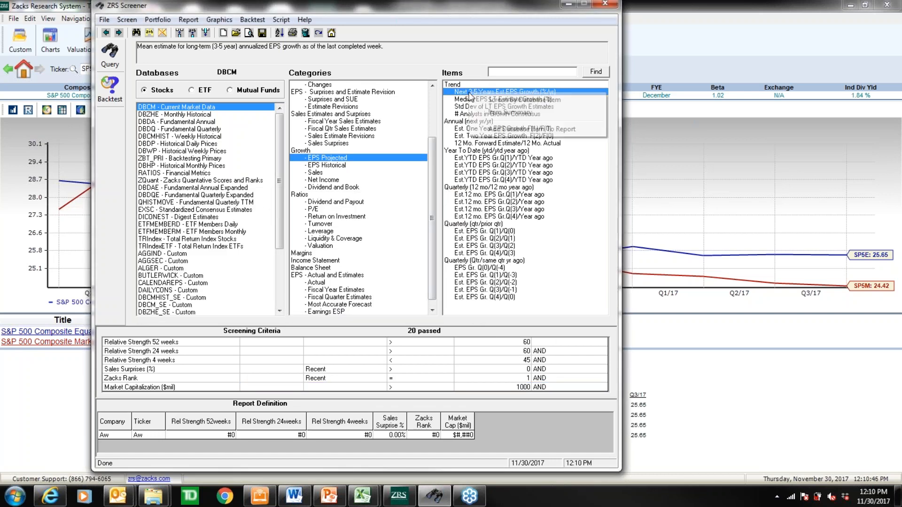
left_click(539, 129)
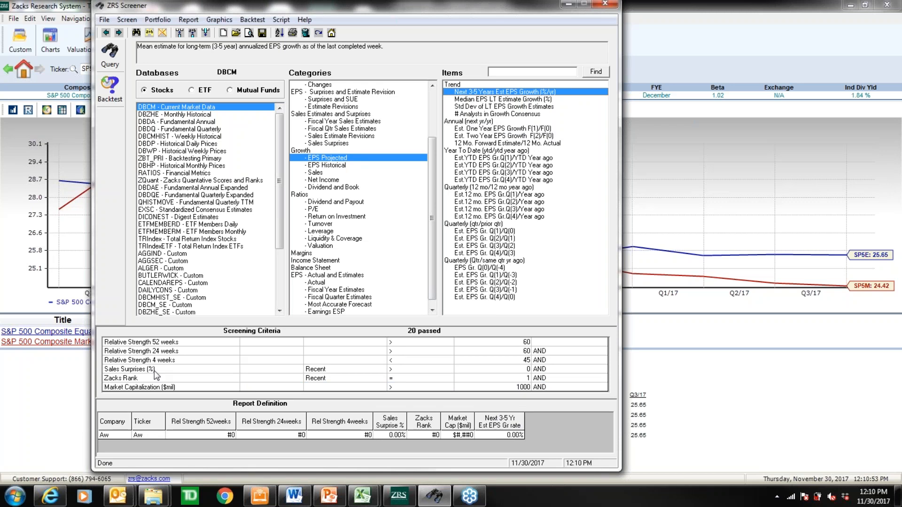
Step: Add Current Dividend Yield (%) from the Dividend and Payout ratios to the report
left_click(334, 201)
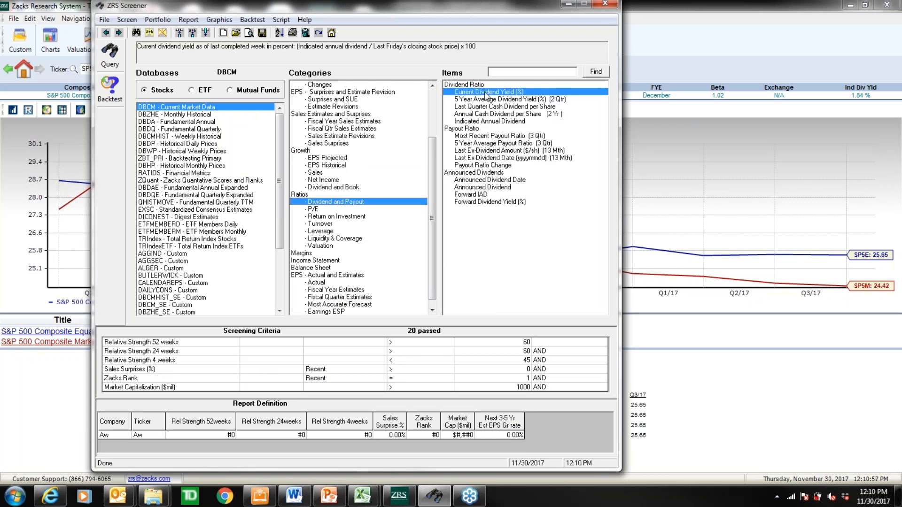
right_click(486, 94)
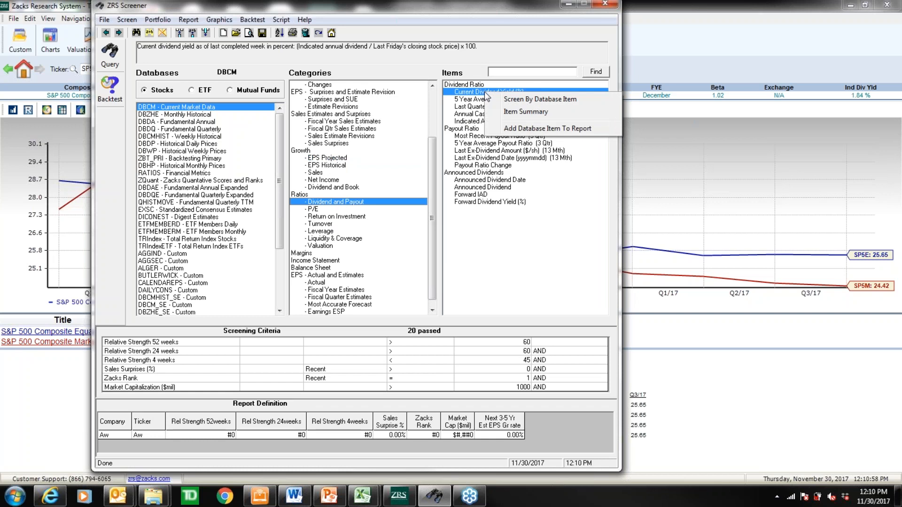
left_click(533, 130)
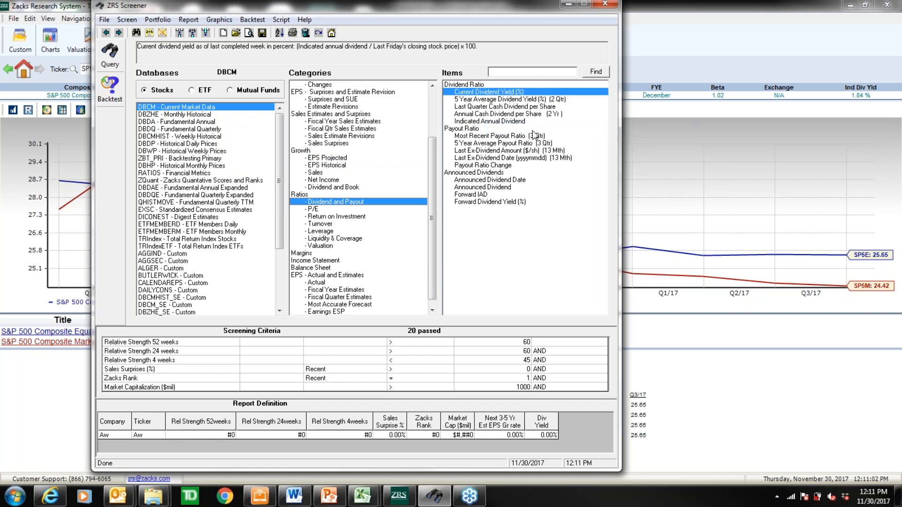
Step: Add P/E using 12 mo. forward EPS Estimate from the P/E ratios to the report and rerun the query
left_click(335, 208)
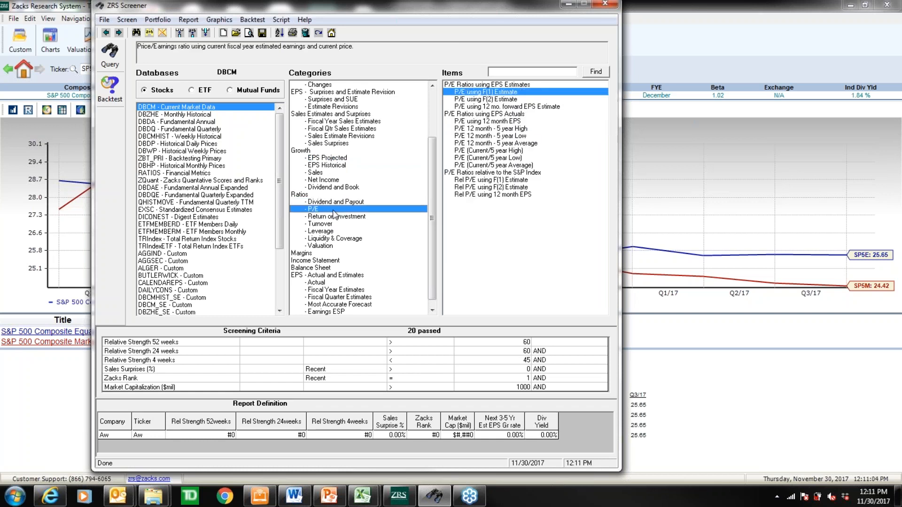
left_click(504, 115)
left_click(478, 108)
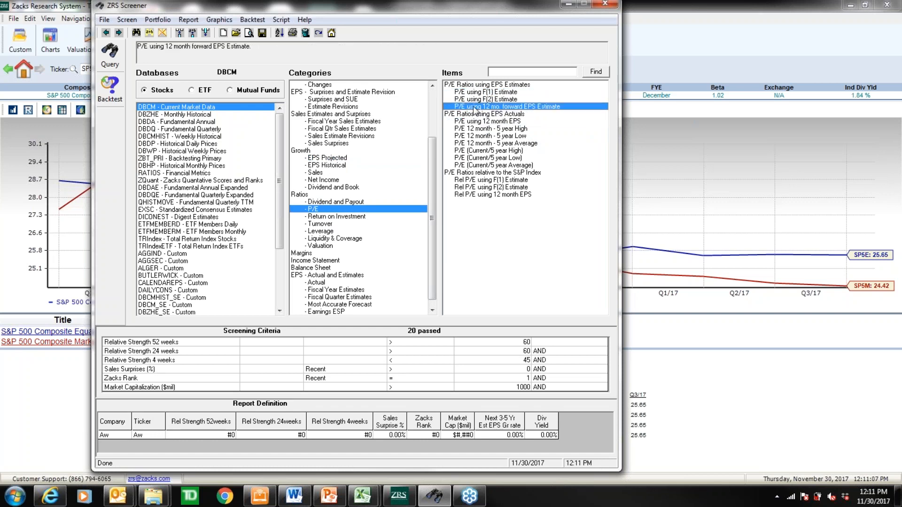
right_click(474, 109)
left_click(506, 143)
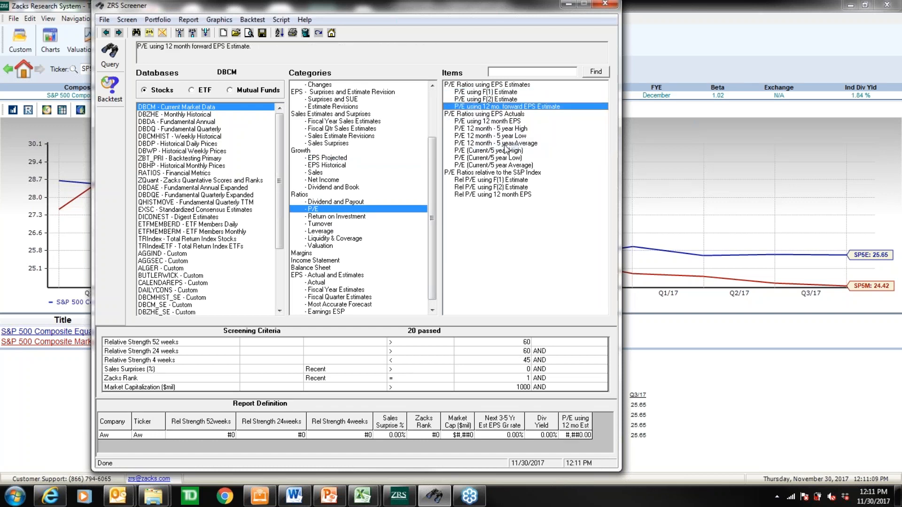
left_click(582, 435)
left_click(113, 66)
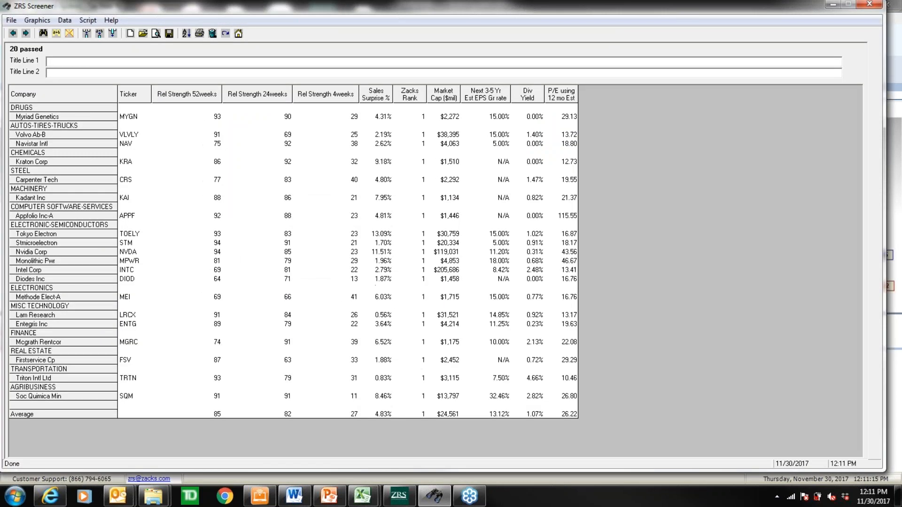
Step: Examine the added EPS growth, dividend yield and forward P/E columns, the data export options and the industry grouping of the companies
left_click_drag(486, 106, 526, 425)
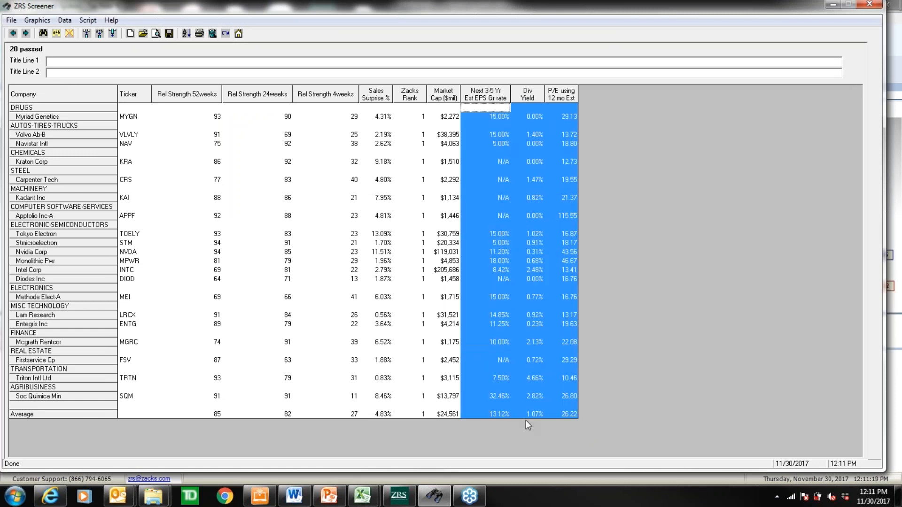
left_click(472, 251)
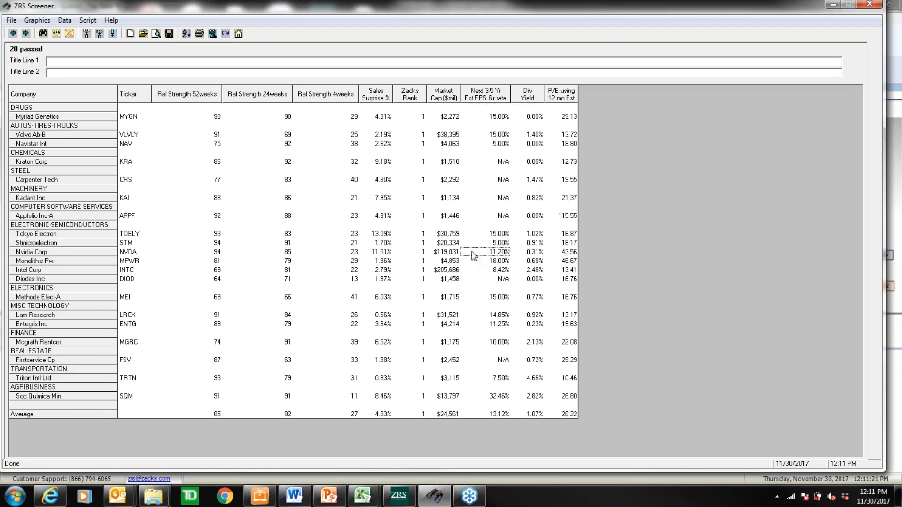
left_click(65, 21)
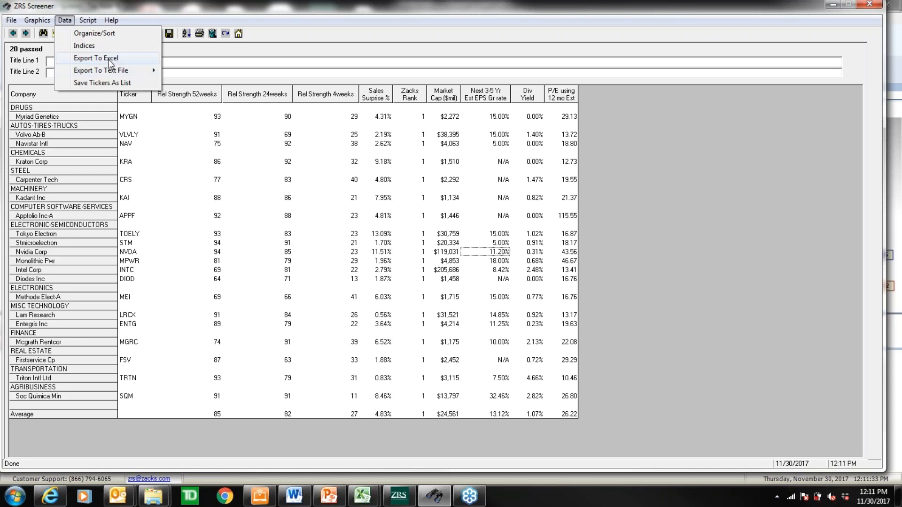
left_click(287, 172)
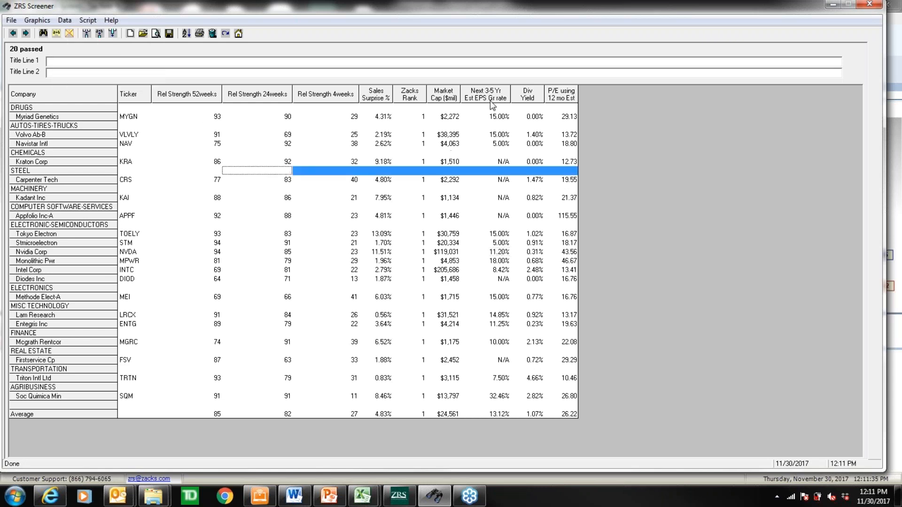
left_click(446, 98)
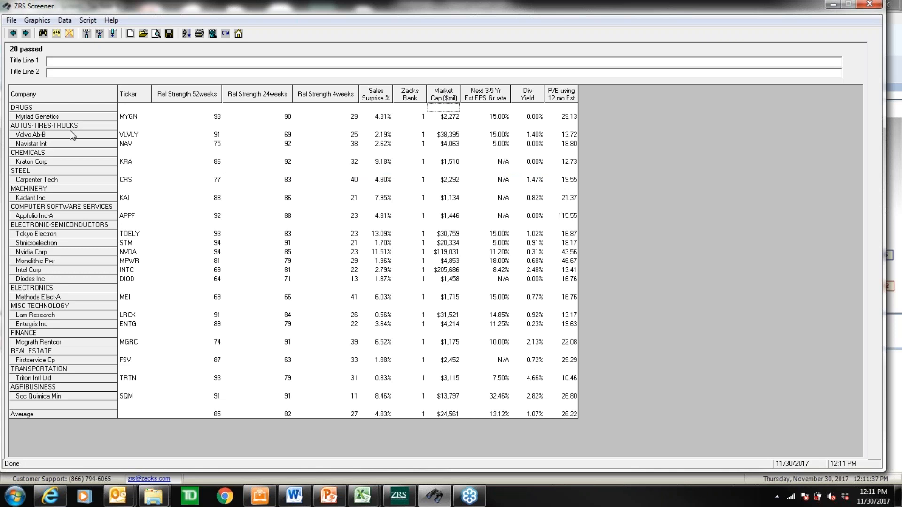
left_click_drag(26, 112, 27, 178)
left_click(29, 198)
left_click(112, 161)
Step: Organize the screen results by Sector and review the companies listed in each sector group
left_click(64, 20)
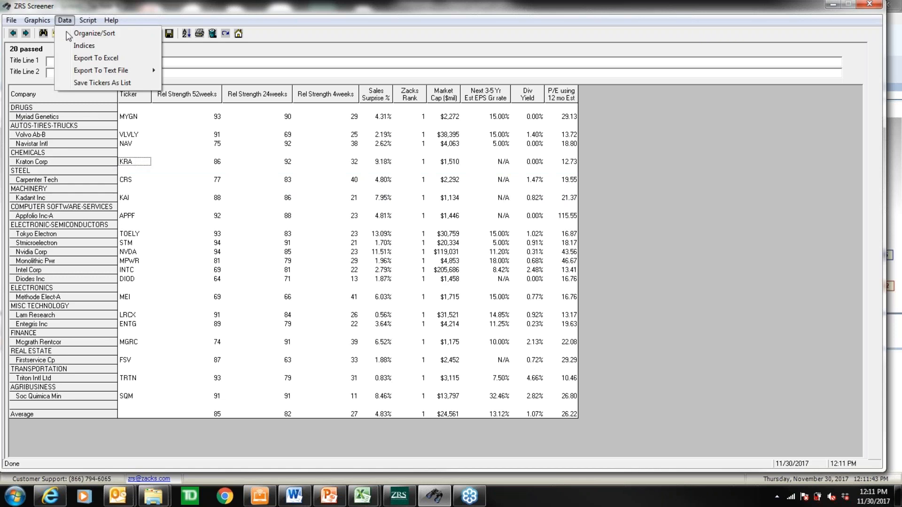
left_click(94, 33)
left_click(400, 177)
left_click(373, 195)
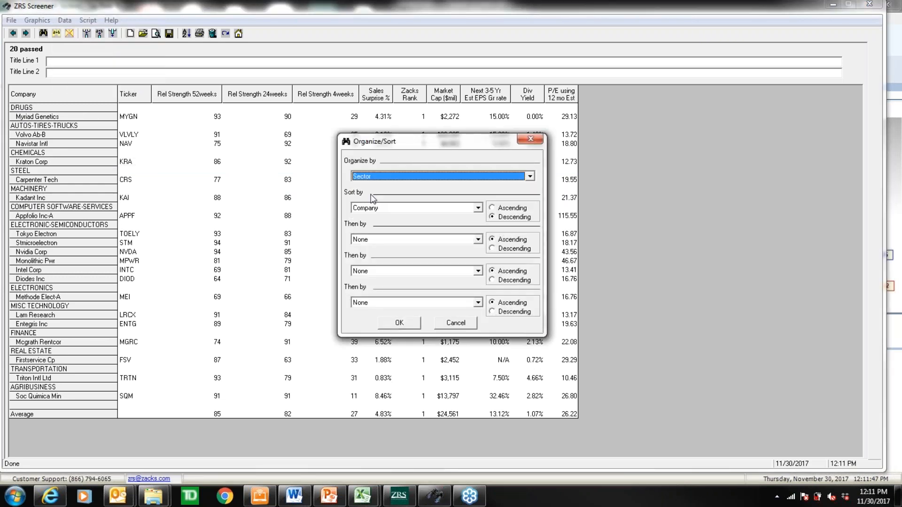
left_click(382, 321)
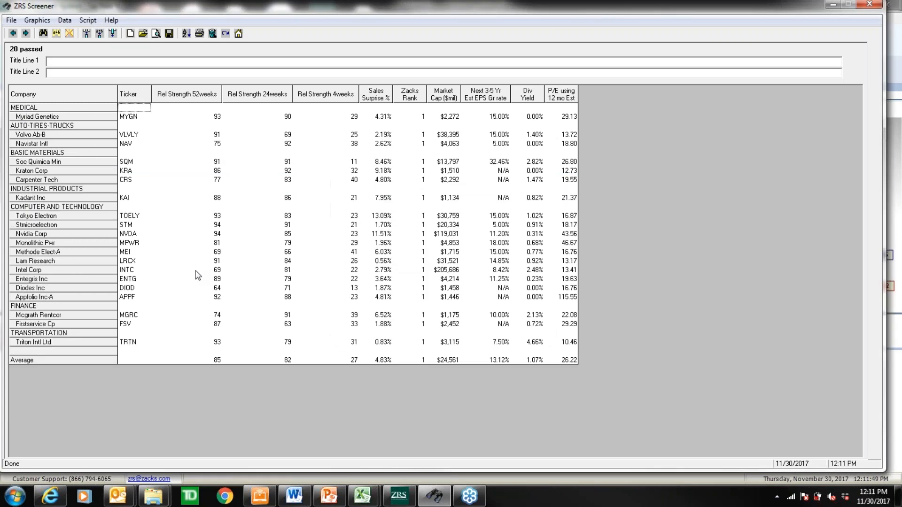
left_click_drag(36, 163, 37, 183)
left_click_drag(41, 216, 40, 326)
left_click(38, 342)
left_click(171, 245)
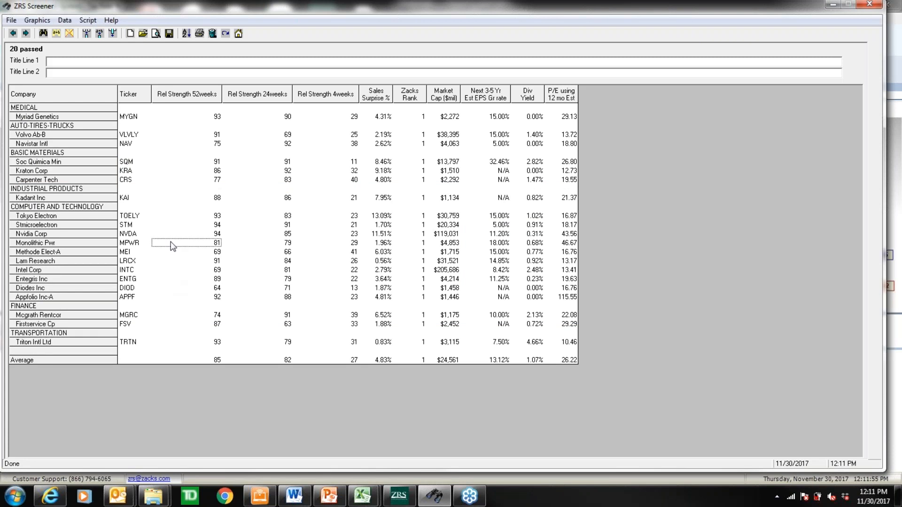
Step: Sort the results by Market Cap ($mil) from largest to smallest and check the companies at the head of the list
left_click(446, 97)
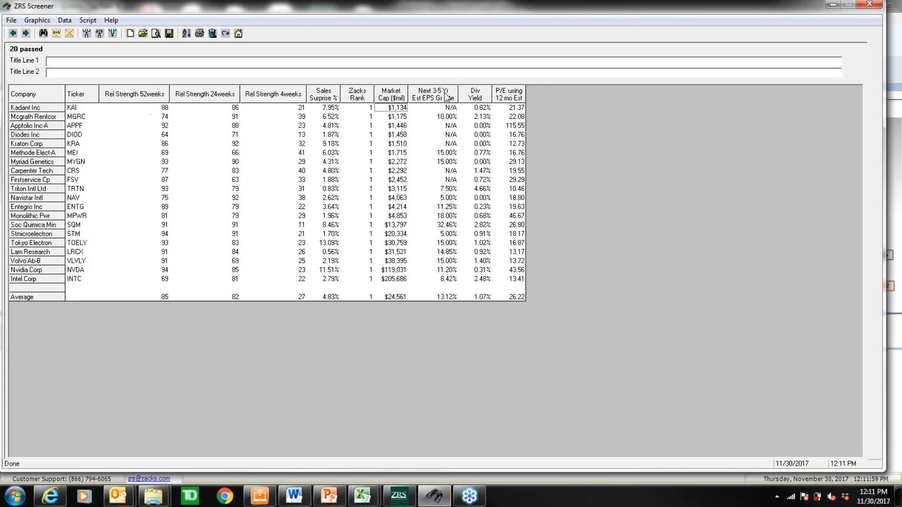
left_click(389, 98)
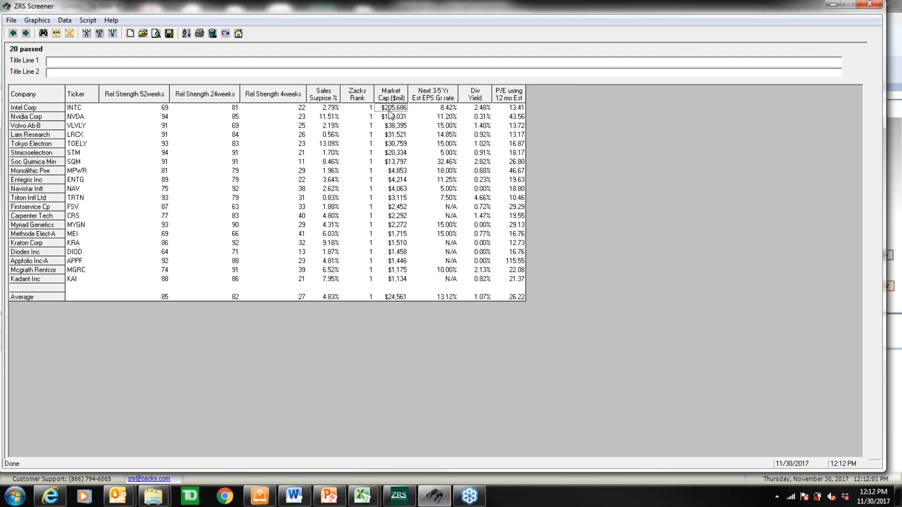
left_click_drag(43, 110, 35, 132)
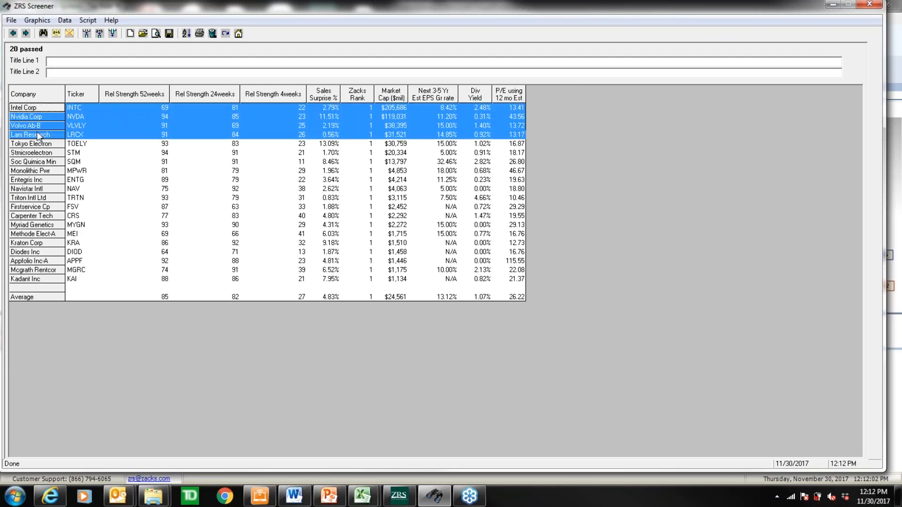
left_click(122, 137)
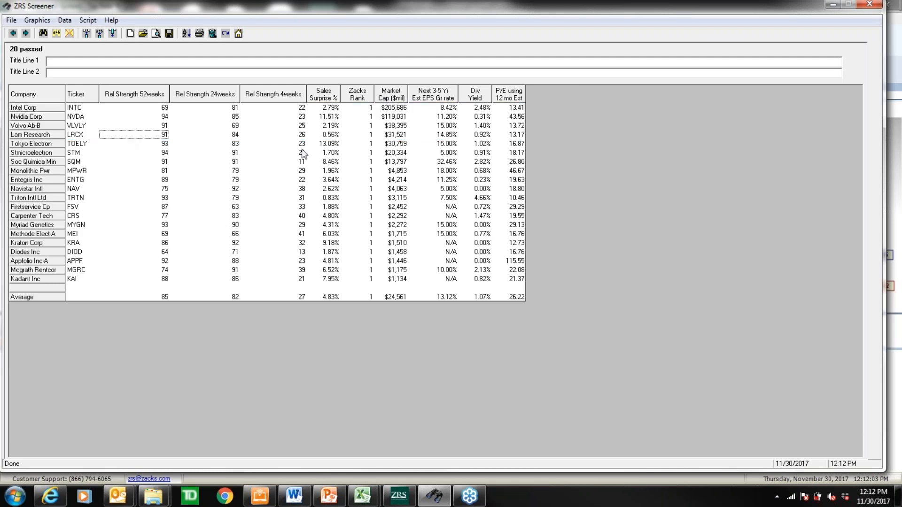
Step: Sort the results by 3-5 year estimated EPS growth, dividend yield and finally lowest 12-month forward P/E, and return to the screen definition
left_click(441, 96)
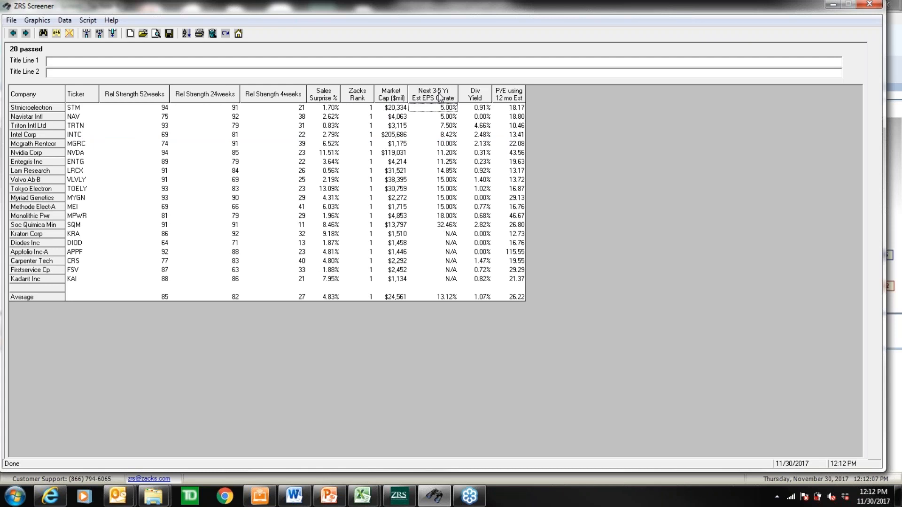
left_click(475, 97)
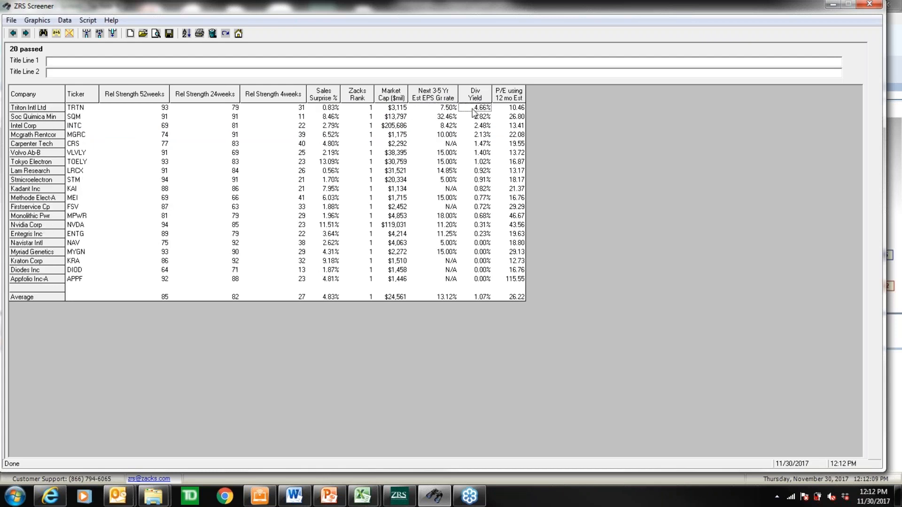
left_click(507, 96)
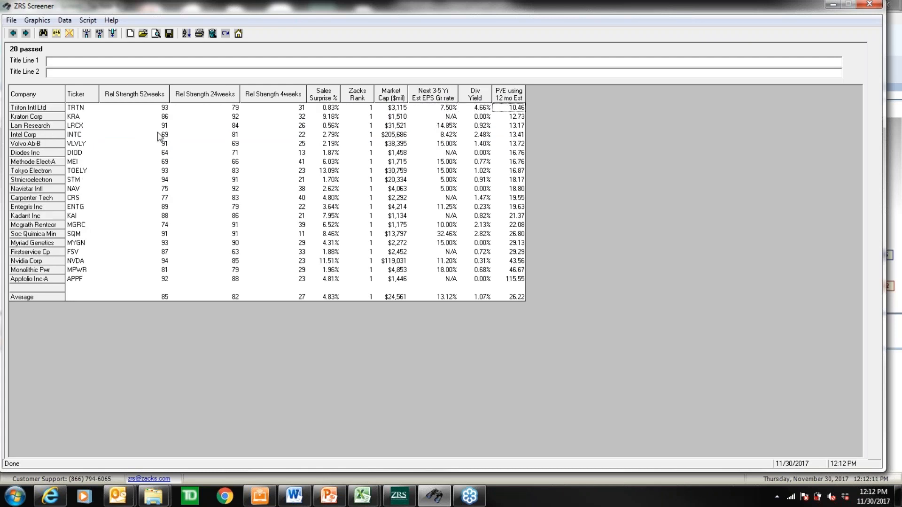
left_click_drag(52, 111, 61, 155)
left_click(172, 161)
left_click(13, 33)
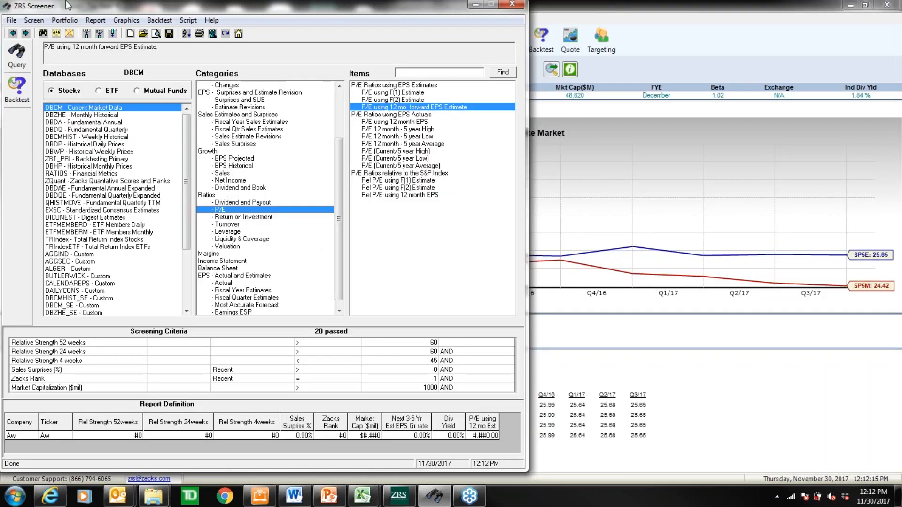
Step: Save the screen definition as momentum growth.und in the Inputs folder, replacing the existing file
left_click_drag(66, 2, 173, 3)
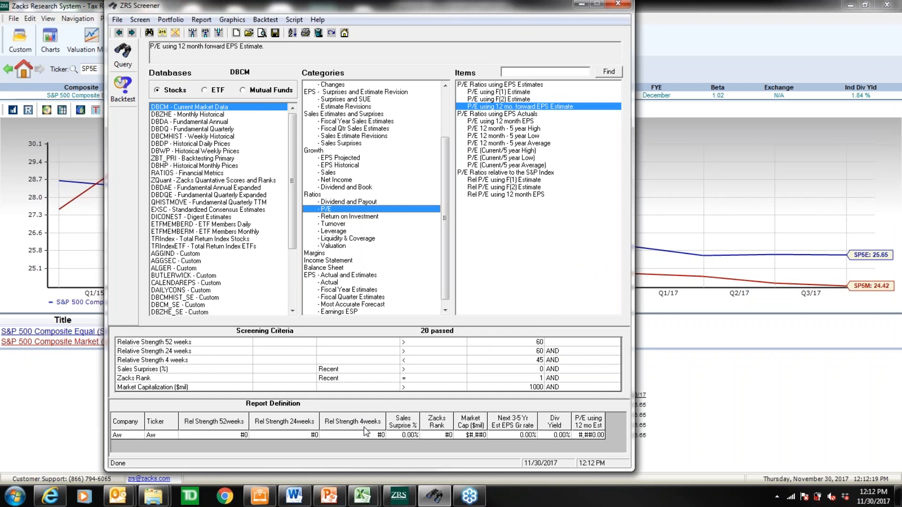
left_click(141, 22)
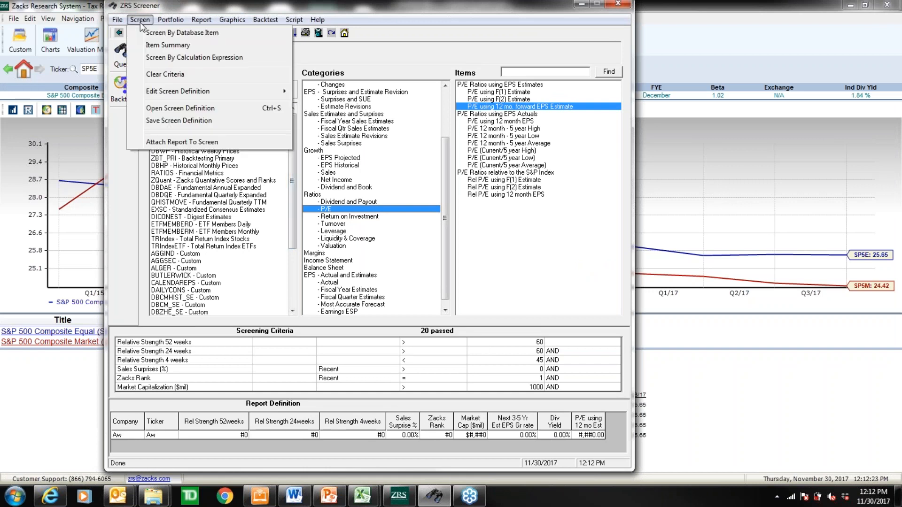
left_click(179, 121)
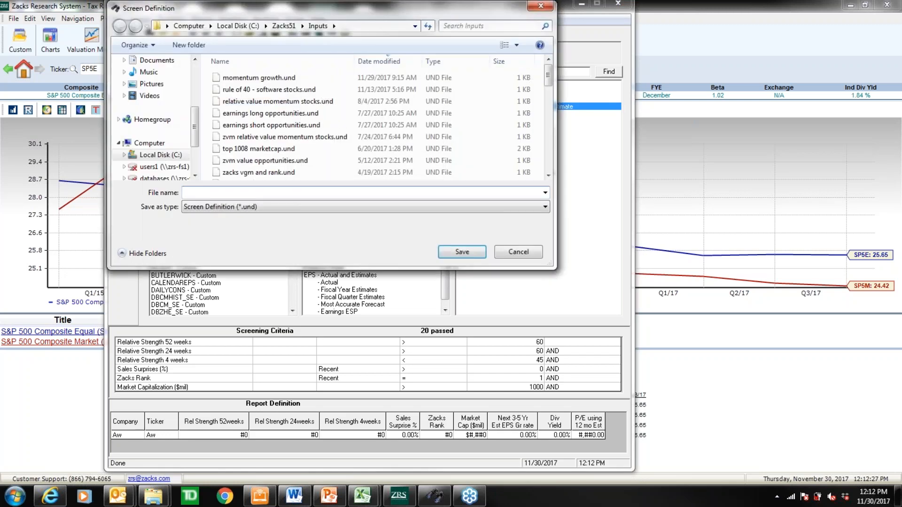
left_click(249, 80)
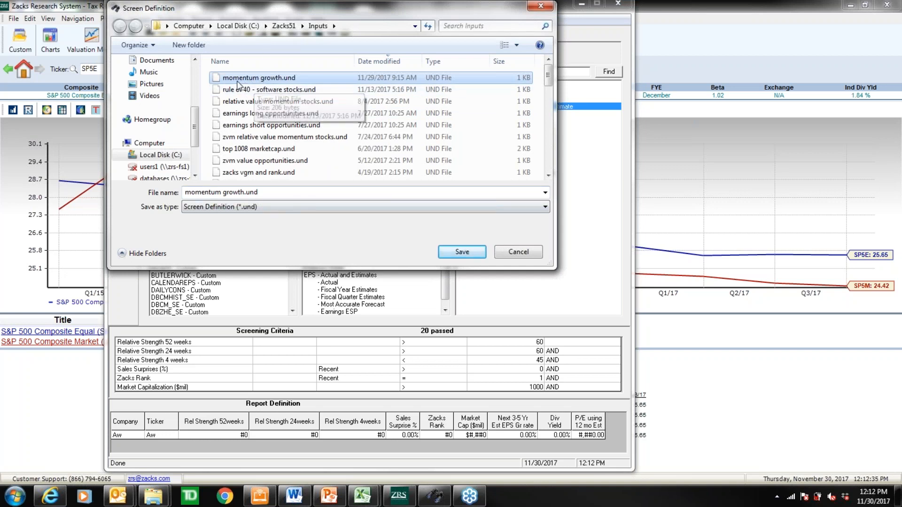
left_click(188, 194)
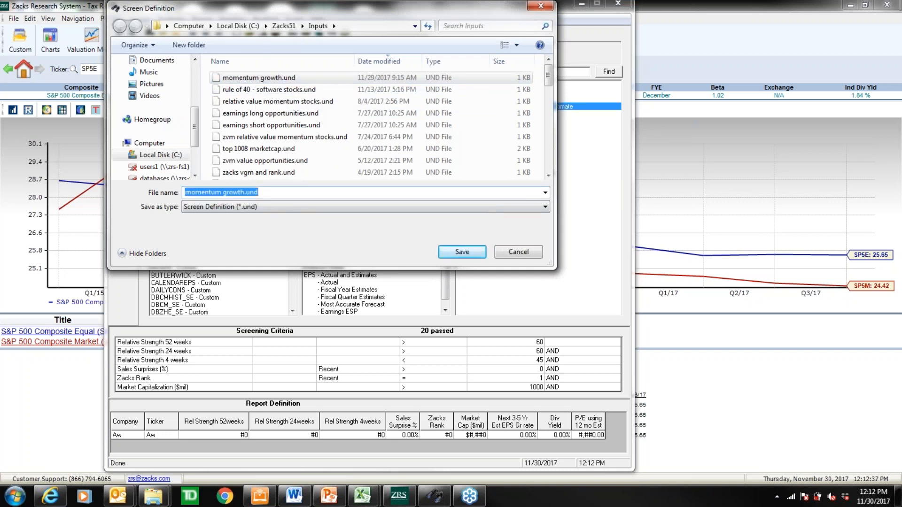
left_click(262, 194)
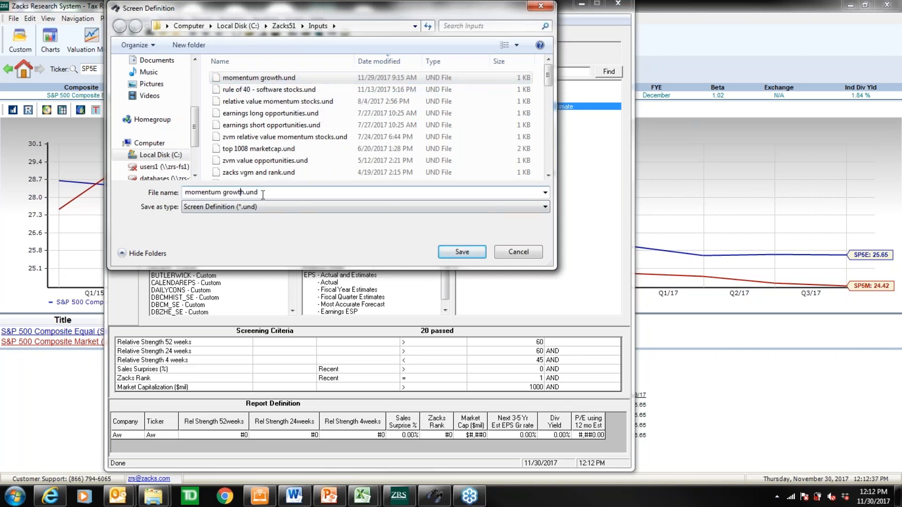
left_click(466, 253)
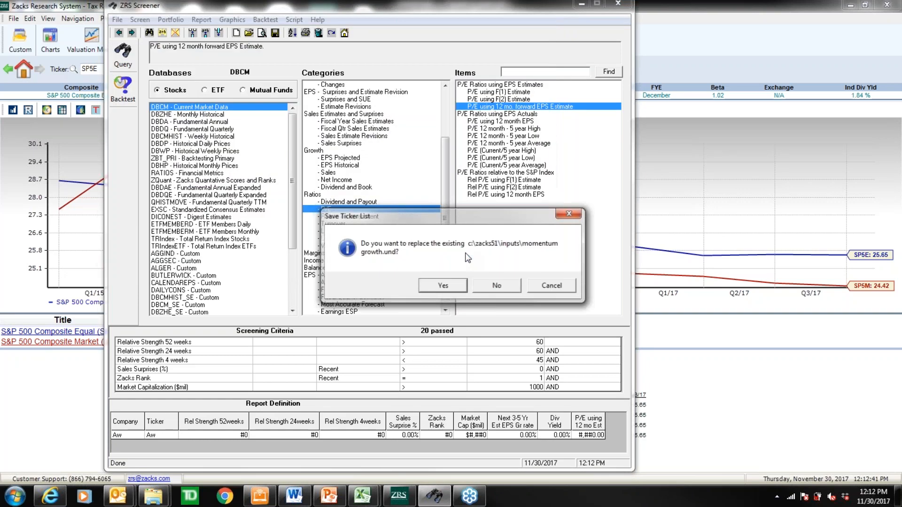
left_click(444, 288)
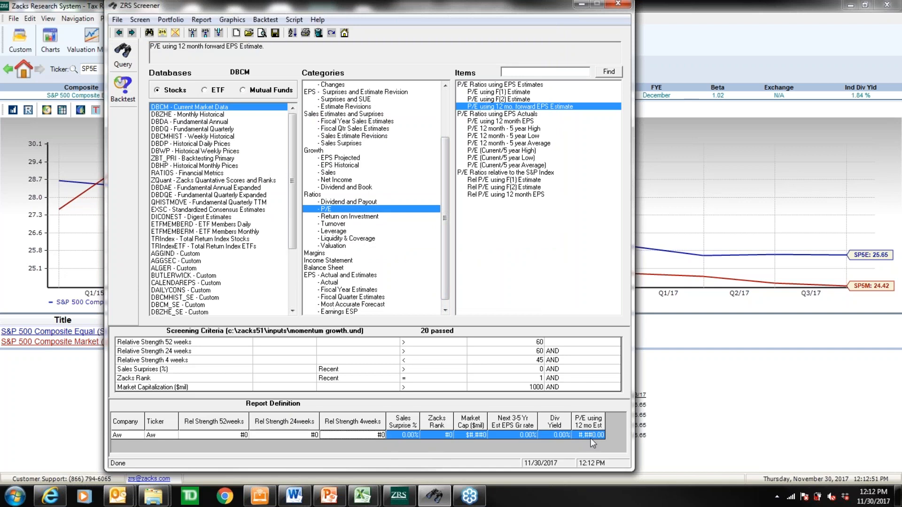
Step: Save the report definition as momentum growth.rpd in the Inputs folder, replacing the existing file
left_click(202, 20)
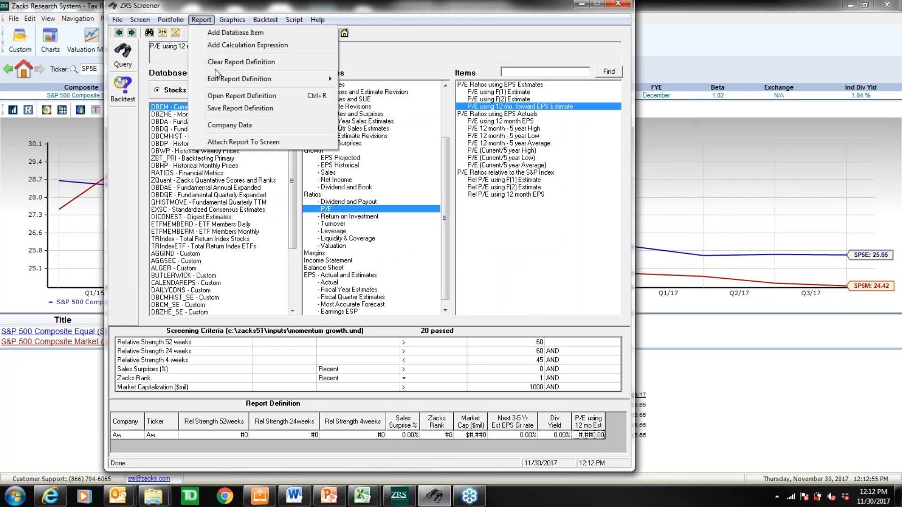
left_click(221, 109)
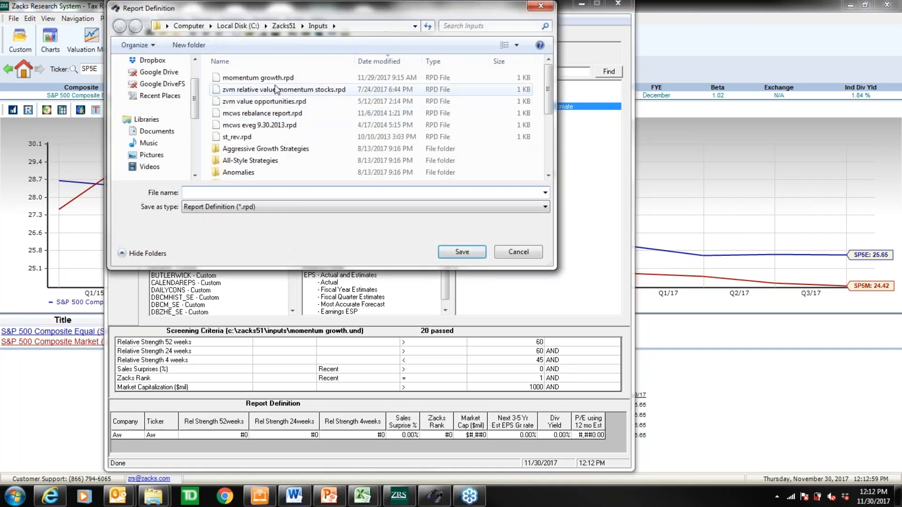
left_click(249, 79)
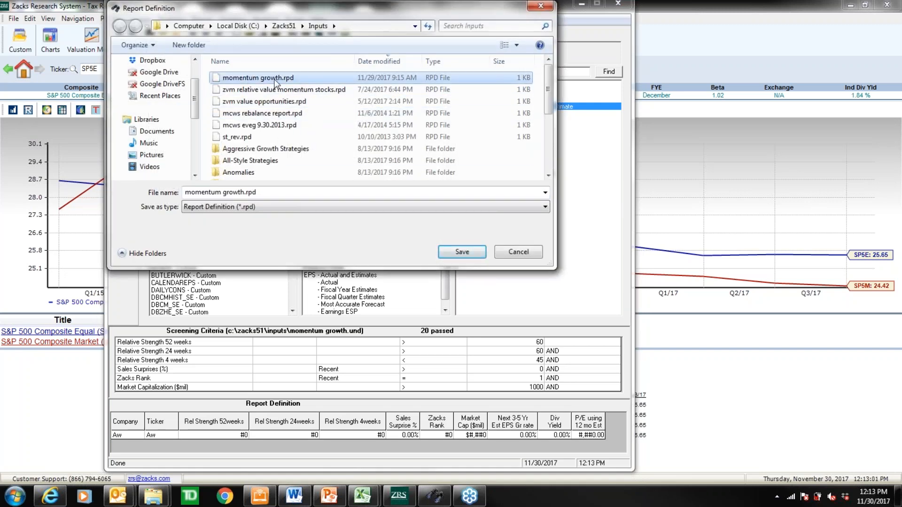
left_click(454, 252)
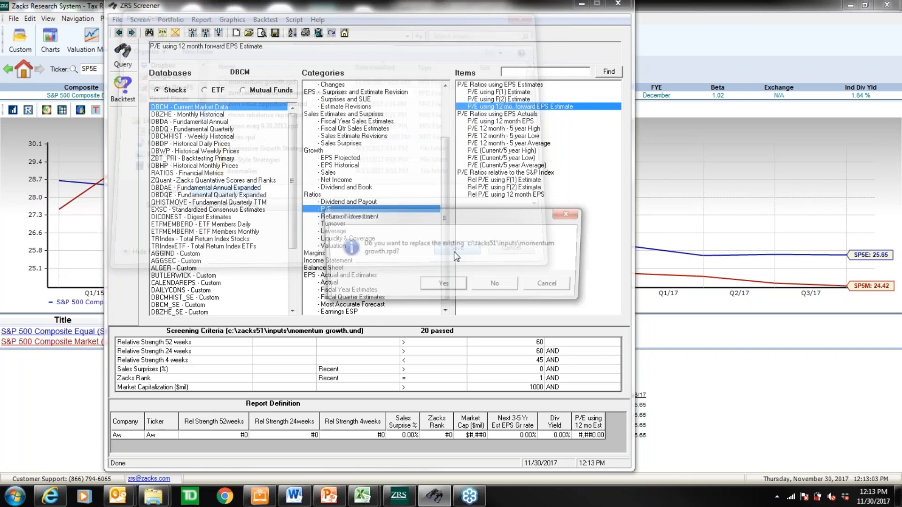
left_click(444, 285)
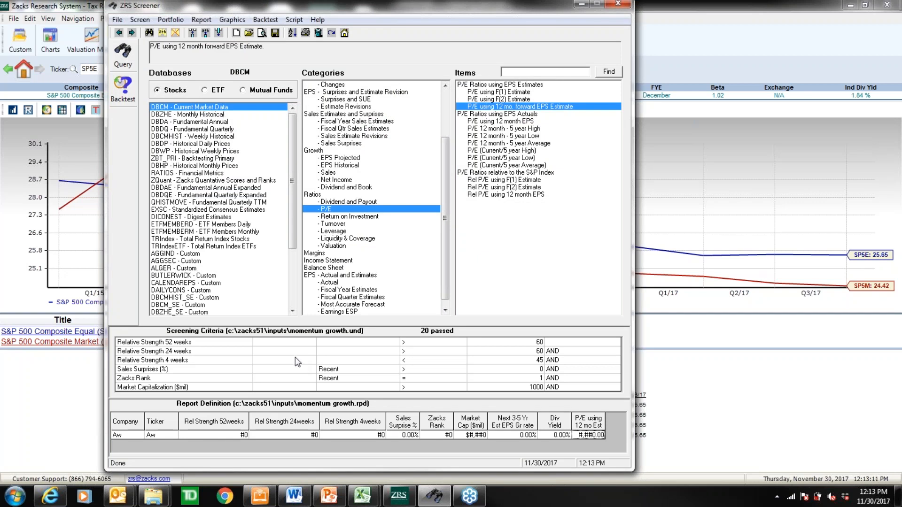
left_click_drag(315, 343, 313, 390)
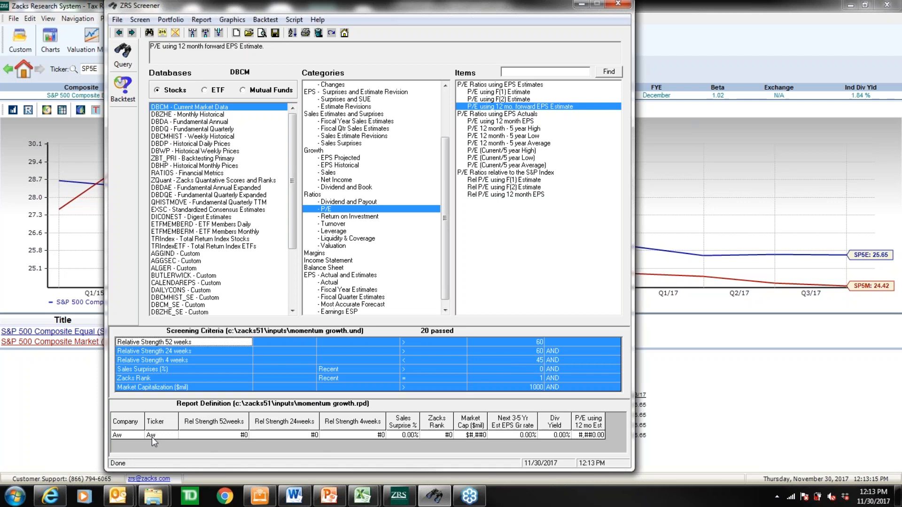
left_click_drag(174, 435, 616, 437)
left_click(517, 369)
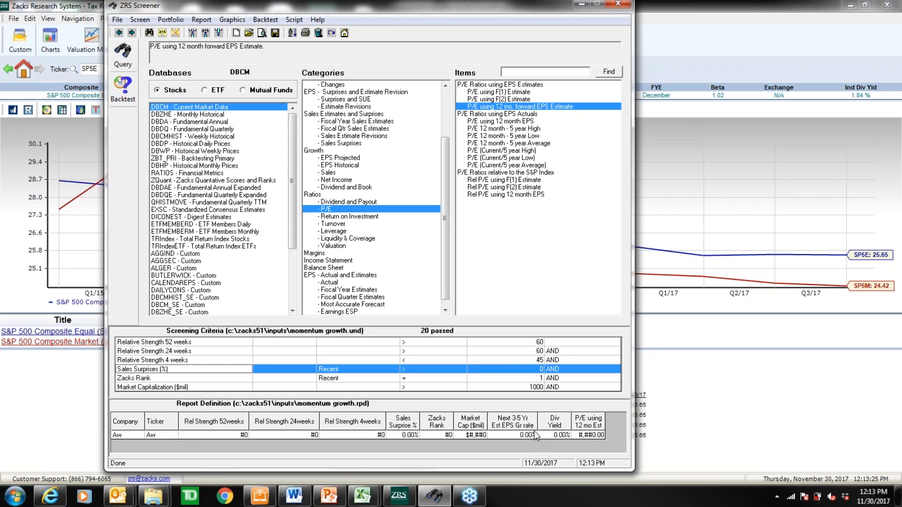
left_click_drag(508, 434, 599, 434)
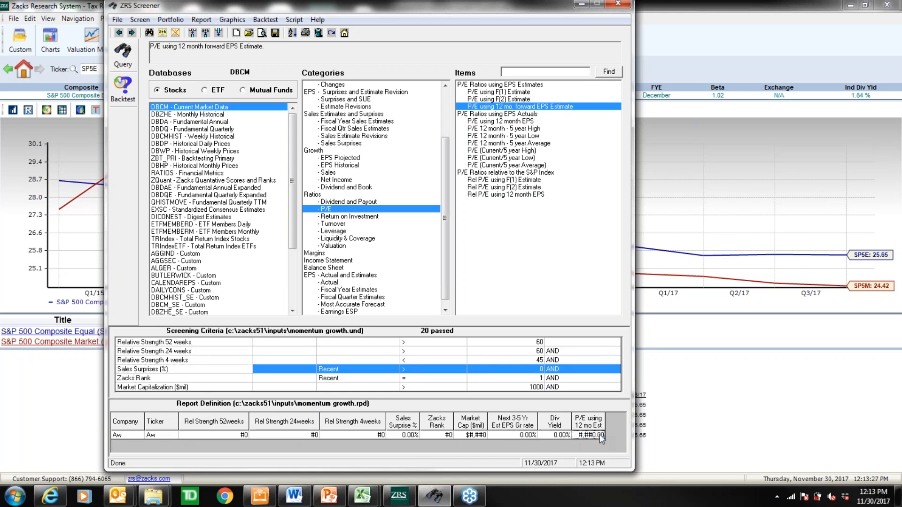
Step: Attach the saved report definition momentum growth.rpd to the screen definition momentum growth.und and save the link
left_click(202, 20)
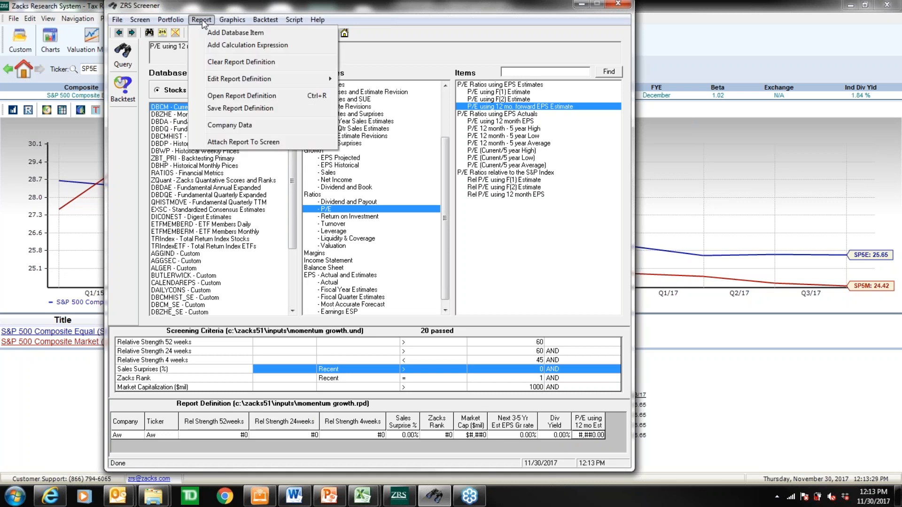
left_click(233, 142)
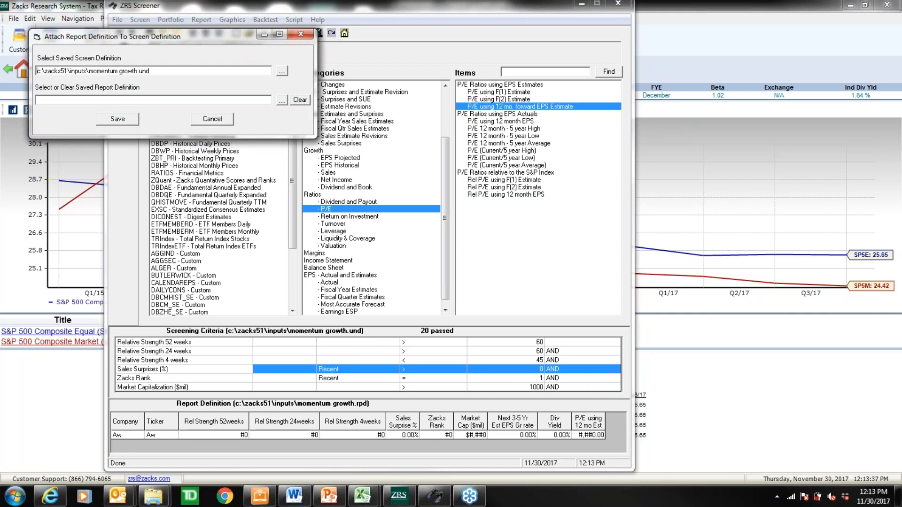
left_click(281, 100)
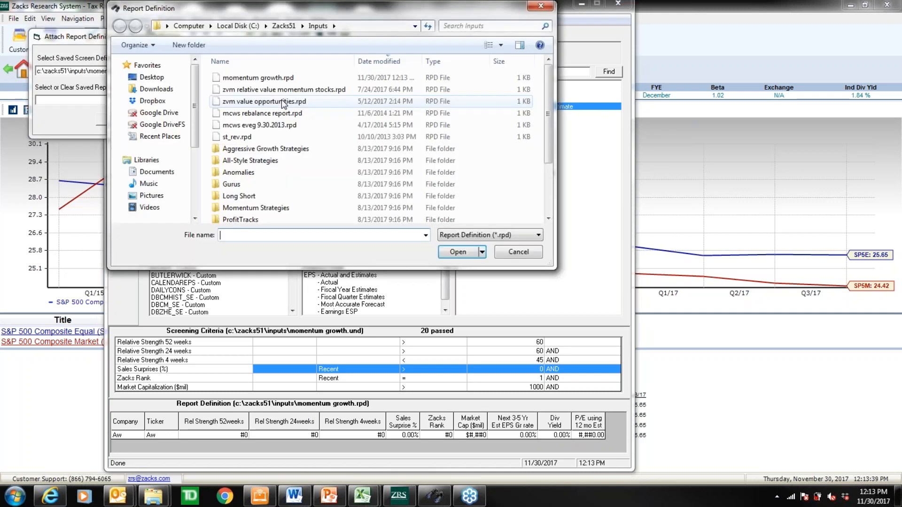
double_click(241, 82)
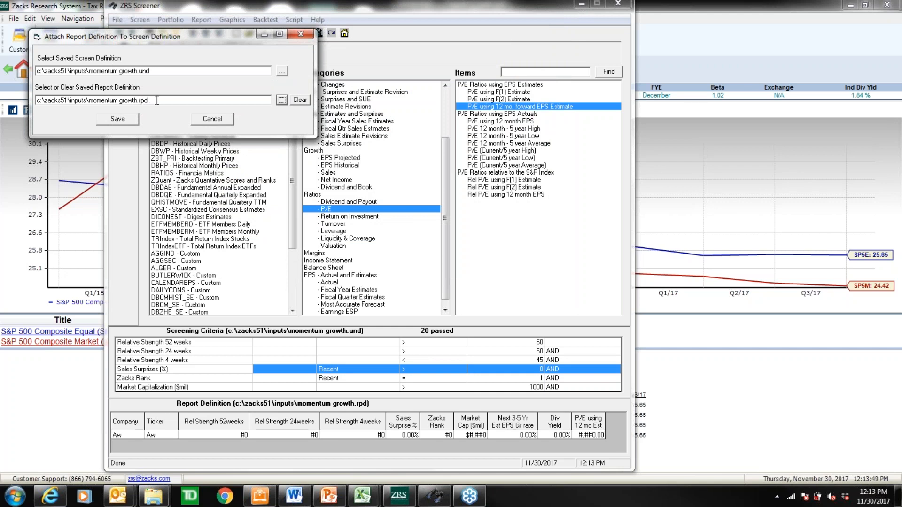
left_click(113, 121)
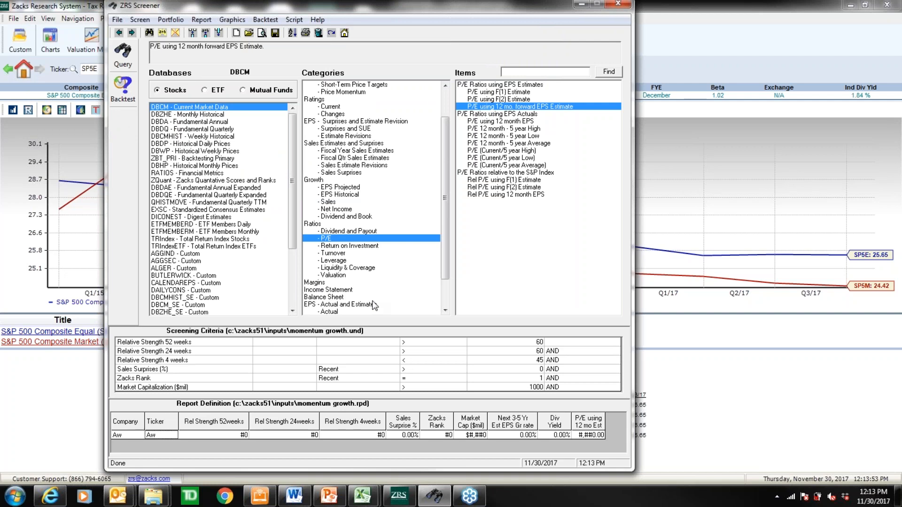
Step: Clear all screening criteria and the report definition to return to an empty screen
left_click(140, 20)
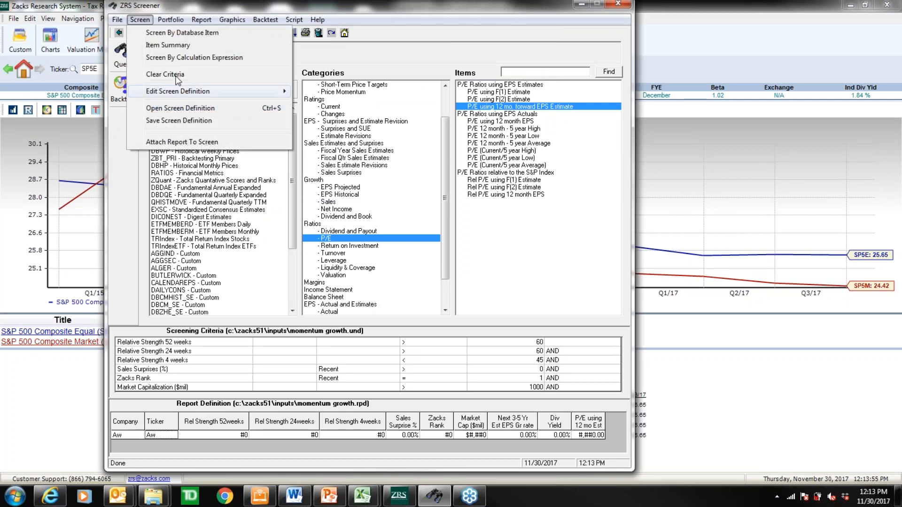
left_click(178, 75)
left_click(201, 19)
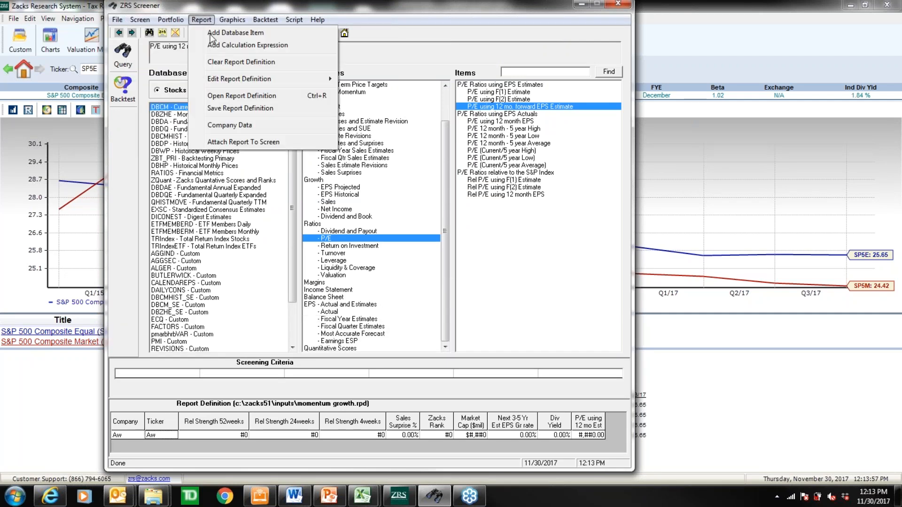
left_click(230, 67)
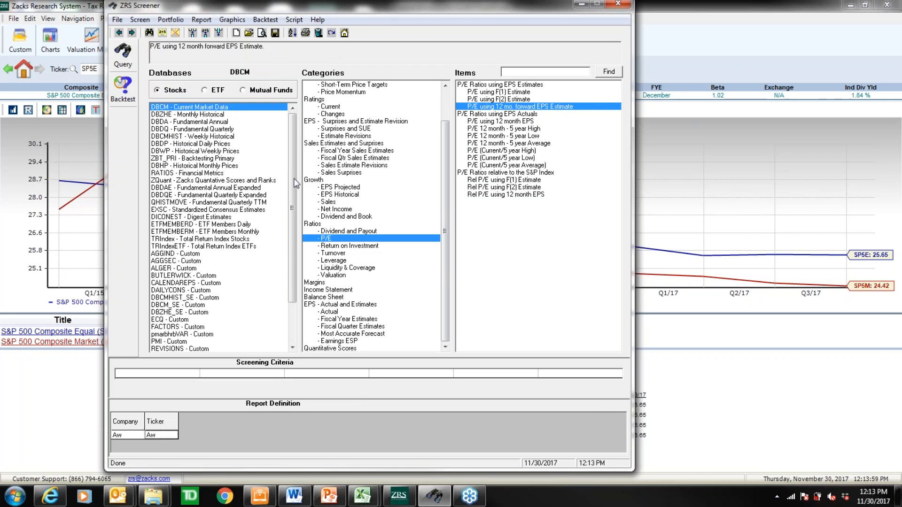
left_click(310, 150)
scroll(261, 113, "up", 2)
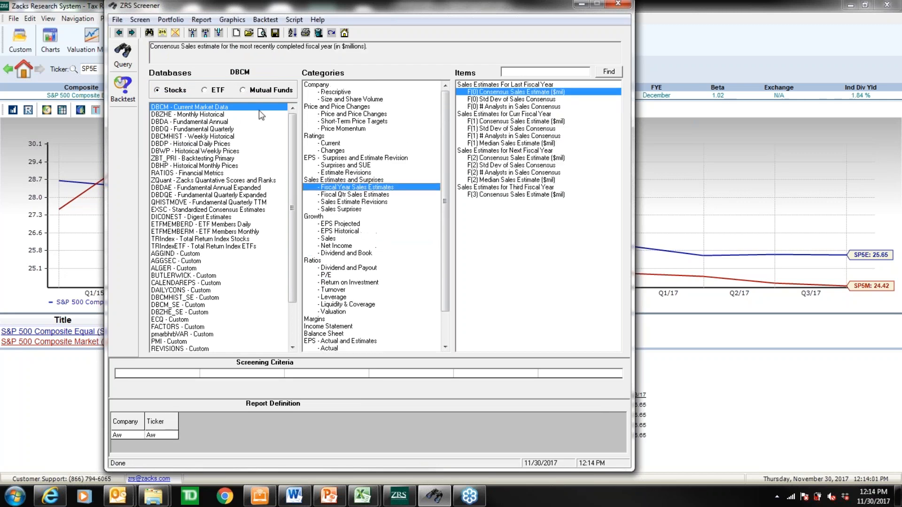
Step: Open the saved screen definition momentum growth.und together with its attached report
left_click(140, 21)
left_click(169, 109)
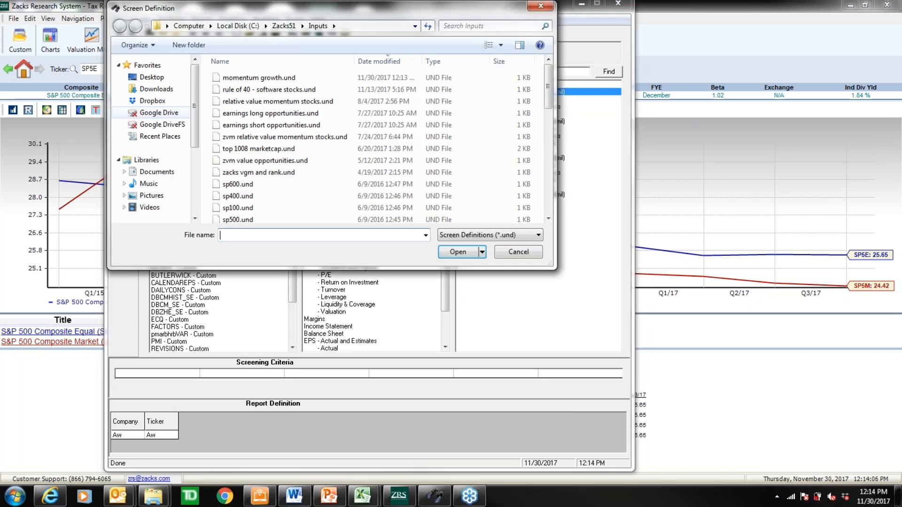
double_click(254, 81)
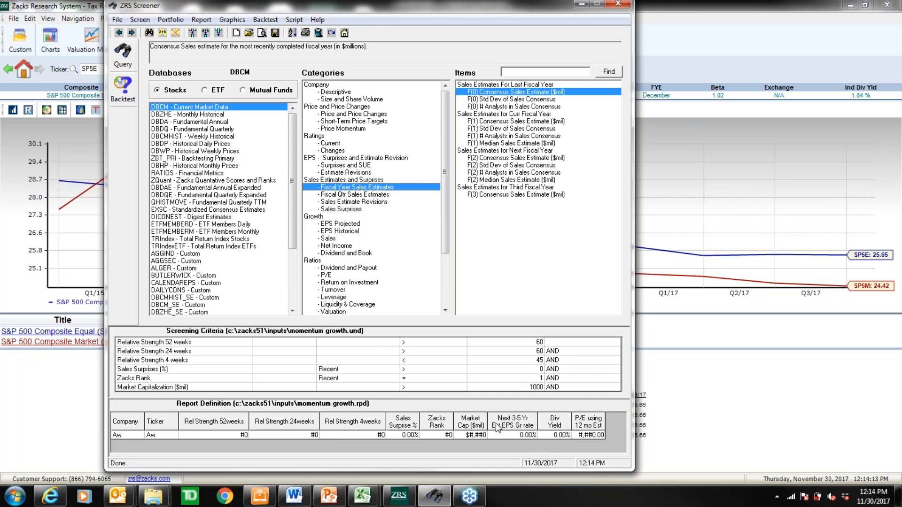
left_click(569, 436)
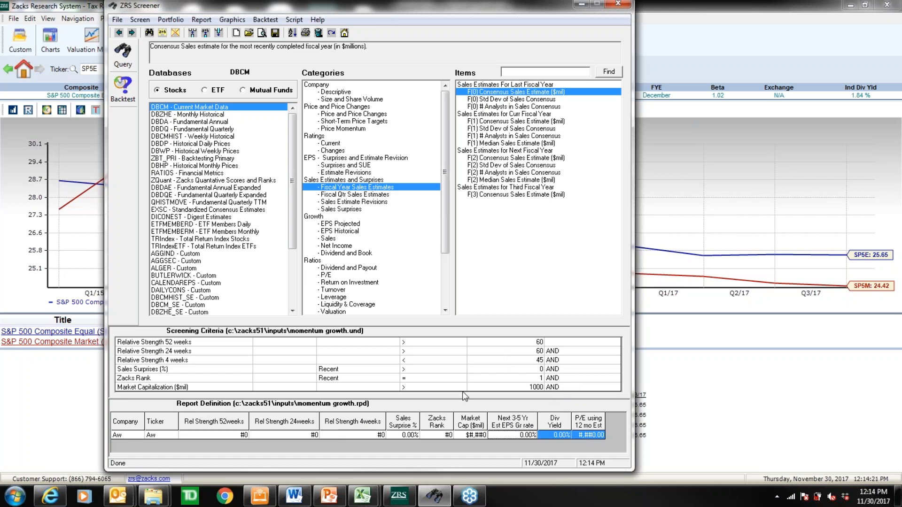
left_click(465, 420)
Step: Run the reopened momentum growth screen, review the resulting companies, and return to the screen definition
left_click(126, 63)
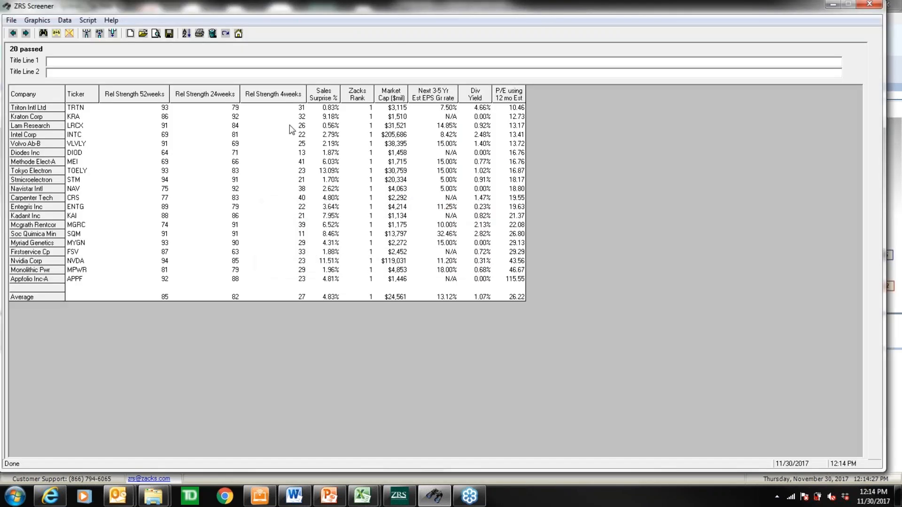
left_click_drag(298, 143, 321, 210)
left_click(326, 236)
left_click(12, 34)
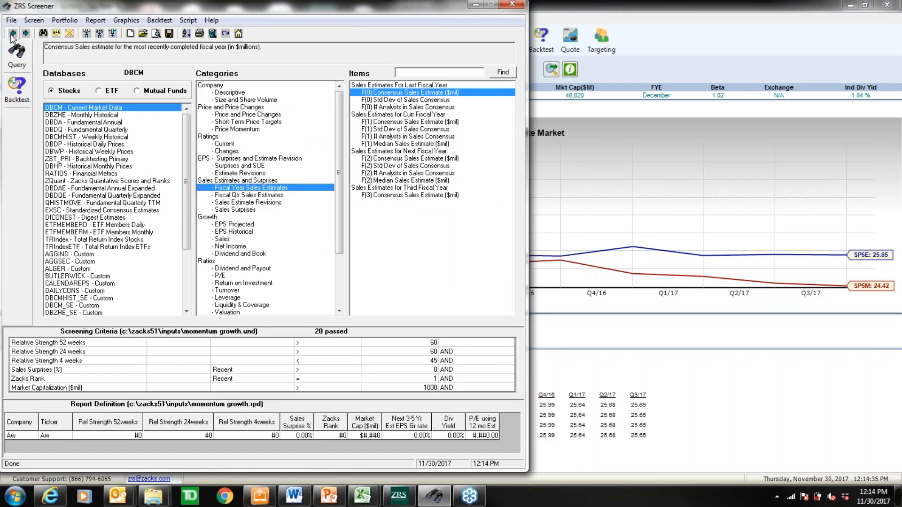
left_click(38, 22)
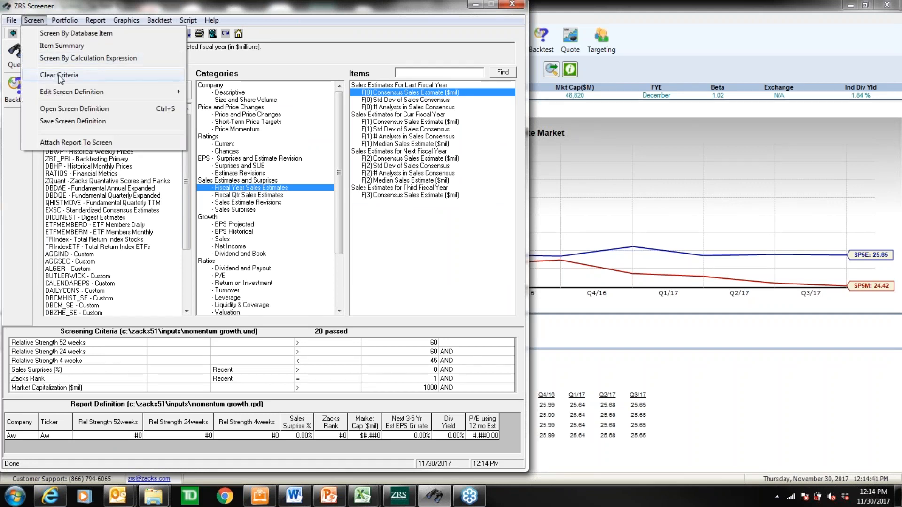
left_click(296, 349)
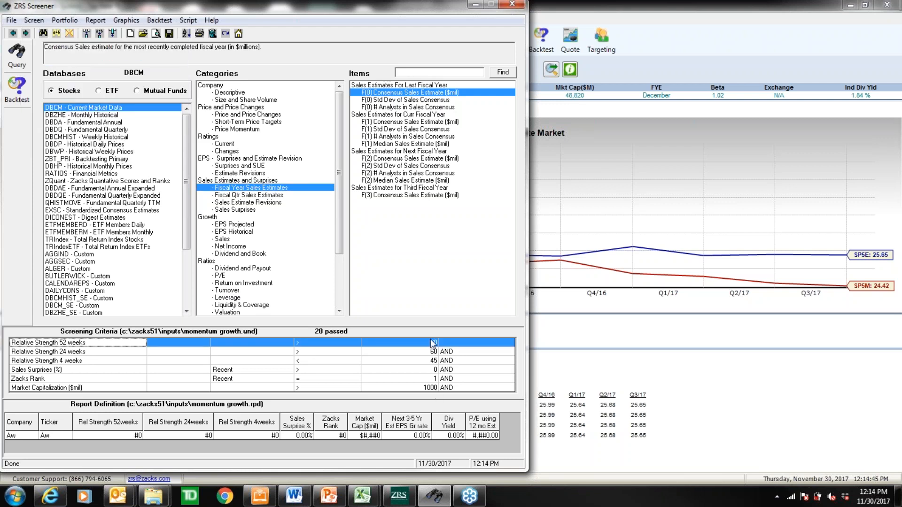
left_click(431, 354)
left_click(428, 369)
left_click(426, 379)
left_click(426, 389)
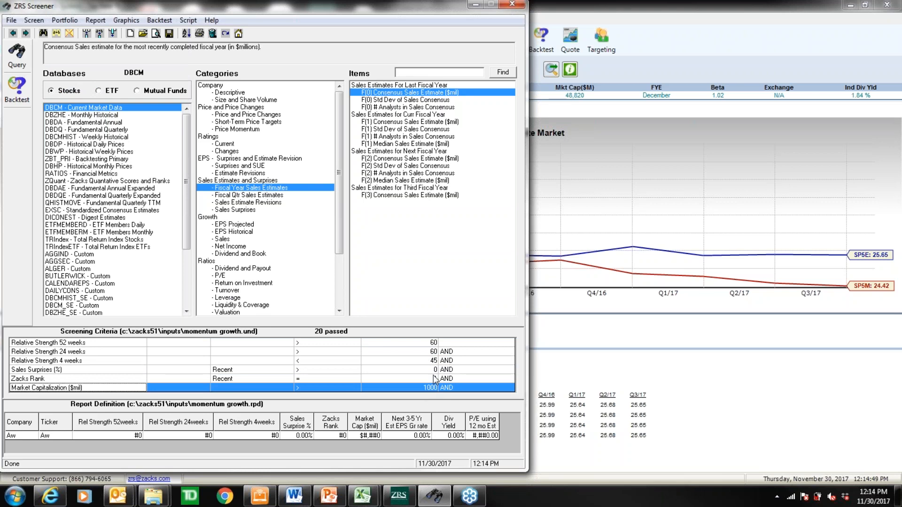
Step: Clear the momentum growth screening criteria and its report definition
left_click(34, 21)
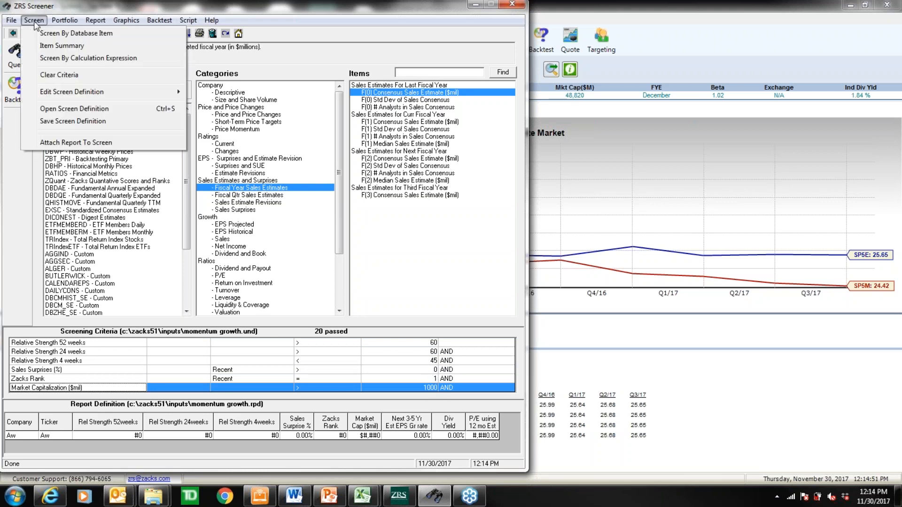
left_click(57, 75)
left_click(95, 20)
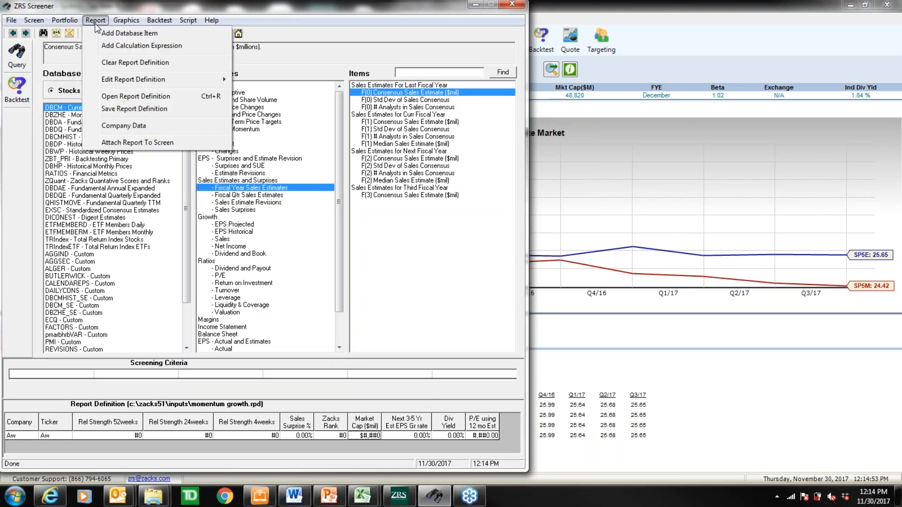
left_click(123, 62)
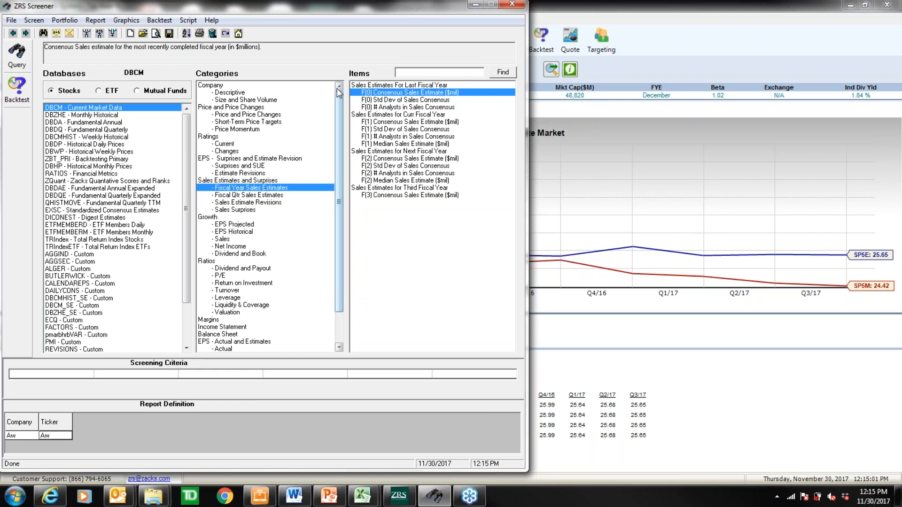
Step: Add a Company Descriptive screening criterion requiring S&P 500 Membership to equal 1 MEMBER
left_click(266, 94)
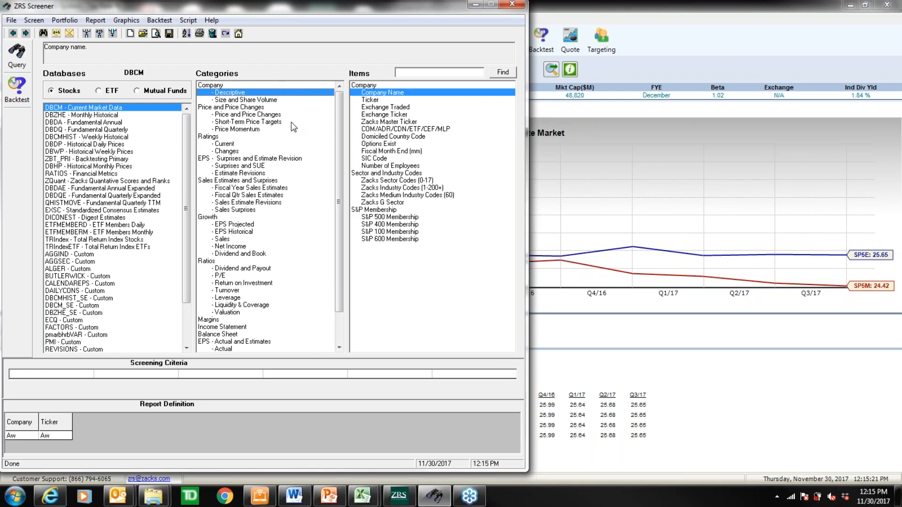
left_click(388, 218)
double_click(379, 217)
left_click(360, 240)
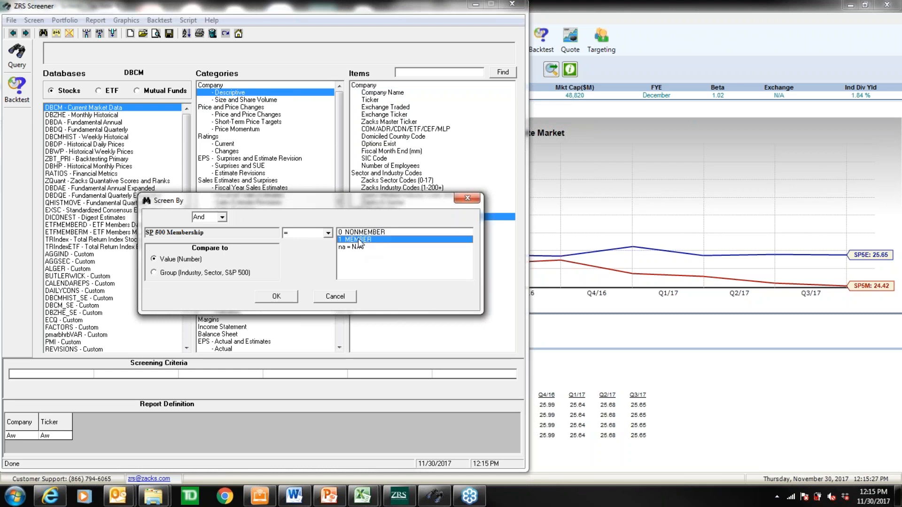
left_click(282, 297)
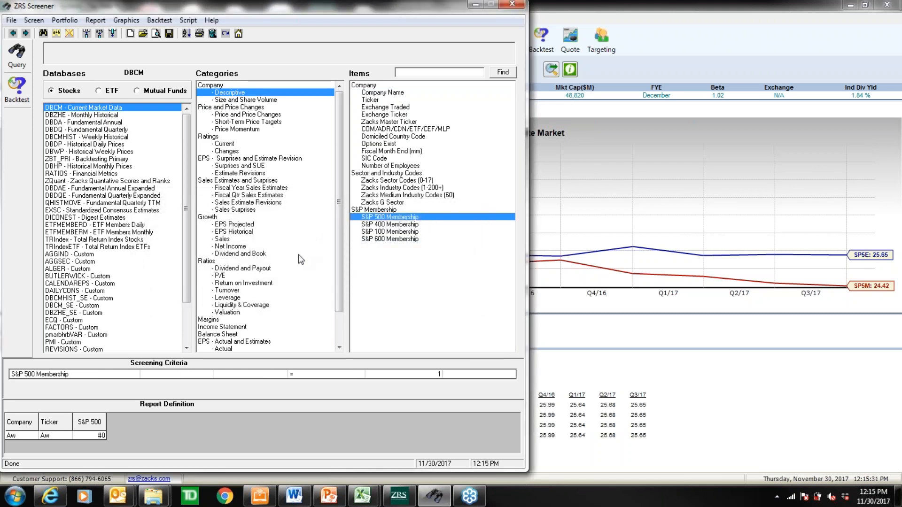
Step: Add the valuation item P/E/G F1 as a criterion with the Bot % operator and a value of 25
left_click(232, 313)
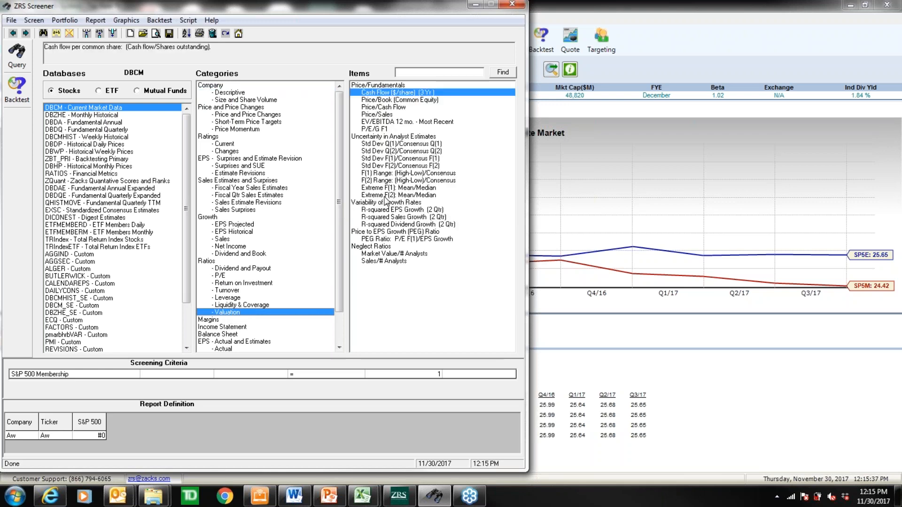
left_click(379, 131)
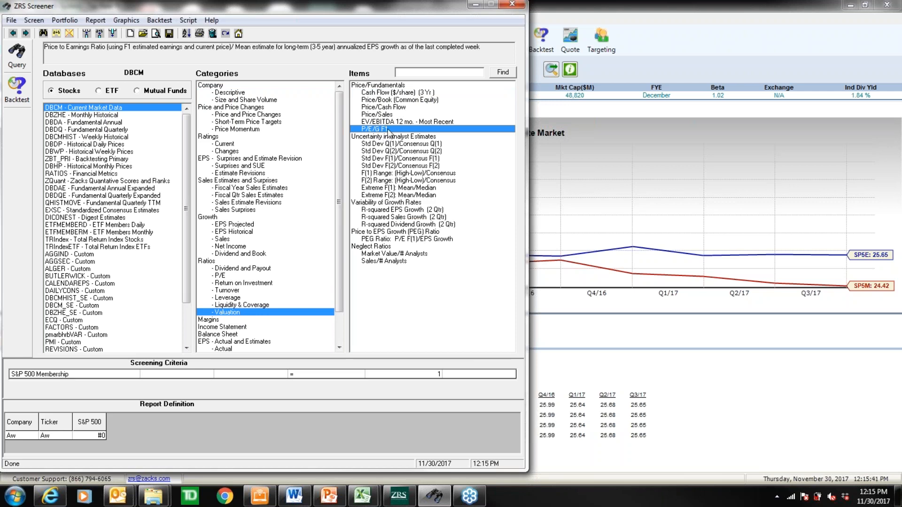
double_click(388, 131)
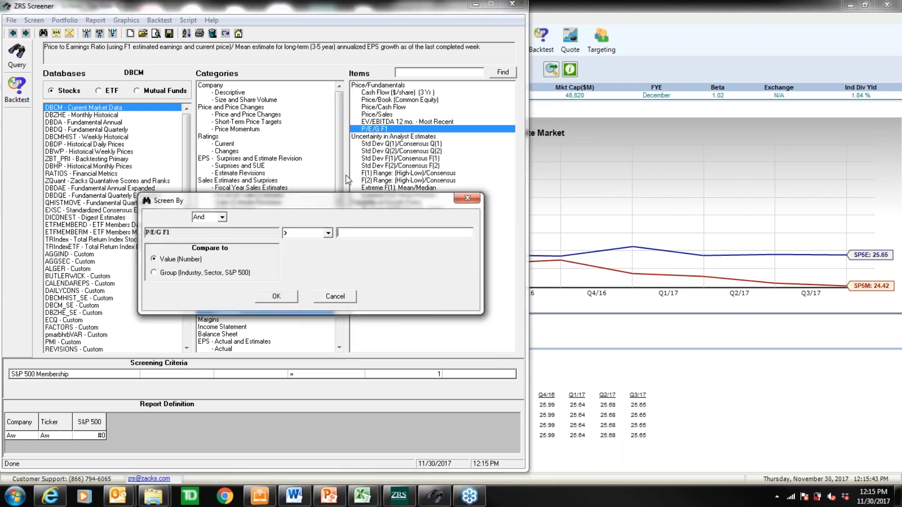
left_click(328, 233)
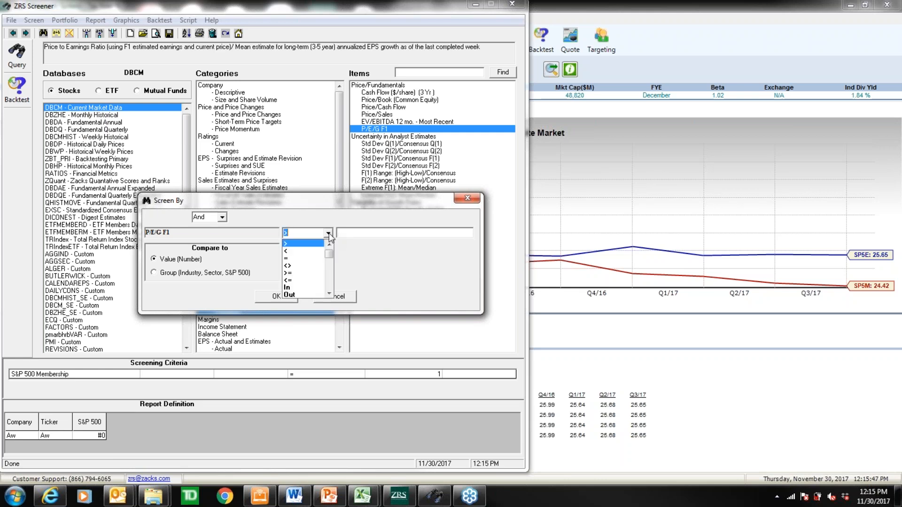
scroll(312, 269, "down", 2)
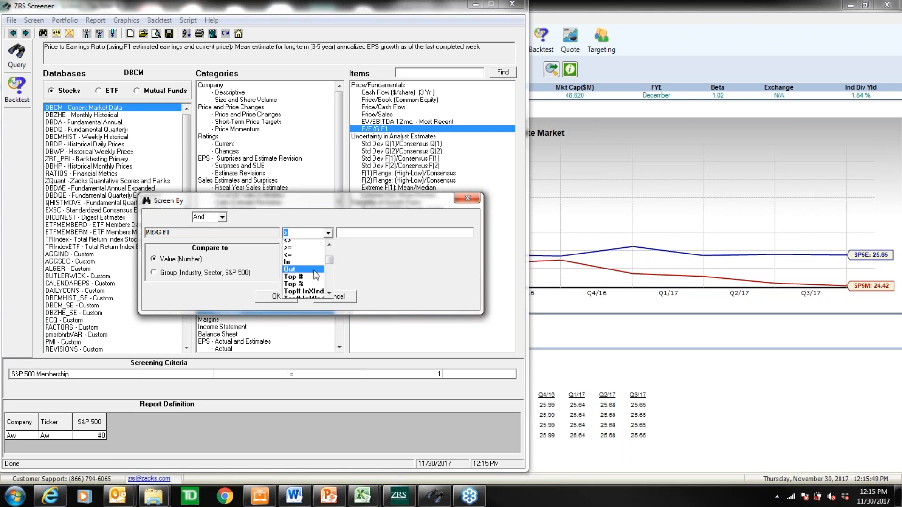
scroll(309, 268, "down", 2)
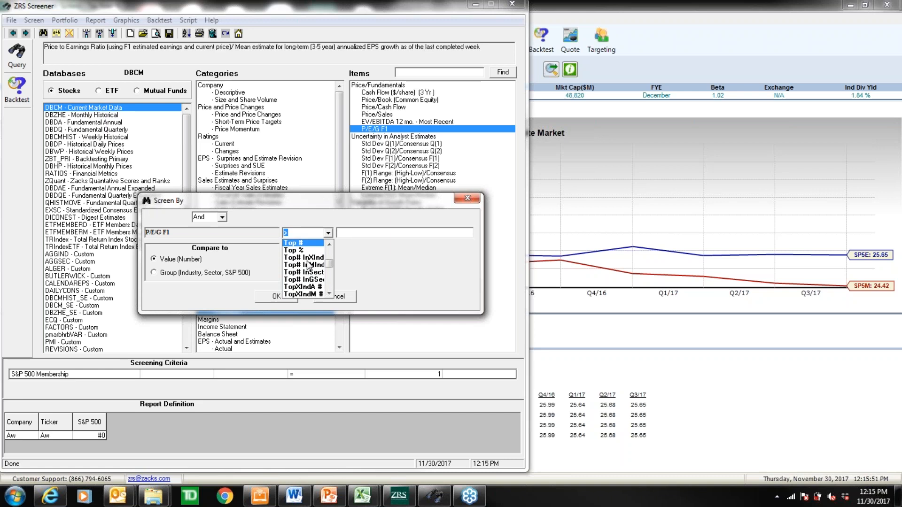
scroll(308, 266, "down", 3)
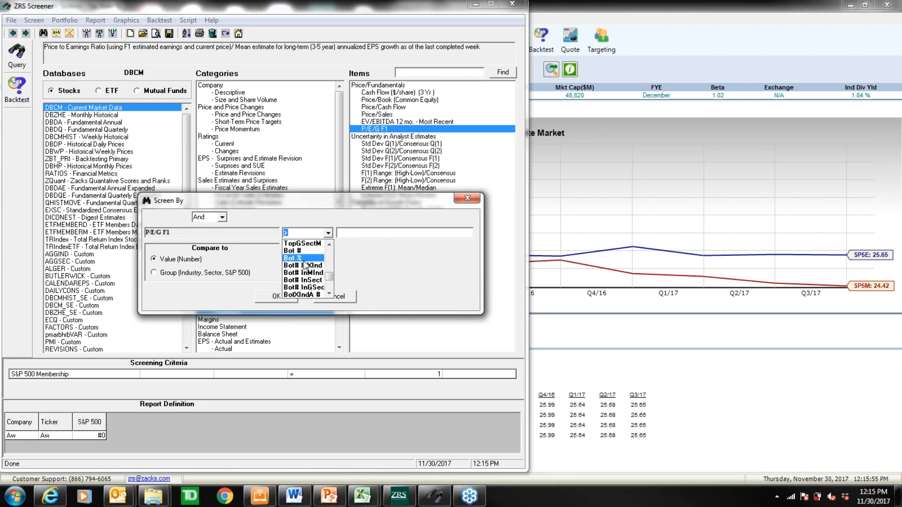
left_click(304, 261)
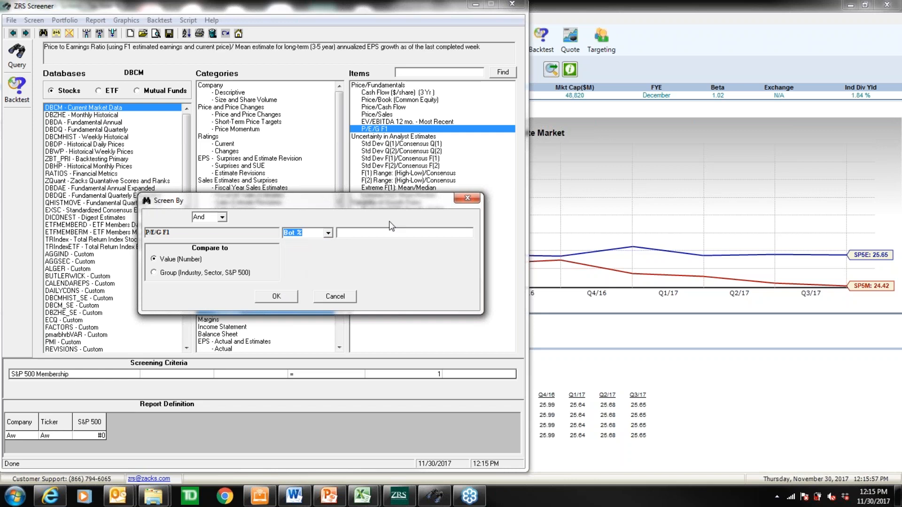
type("25")
left_click(276, 296)
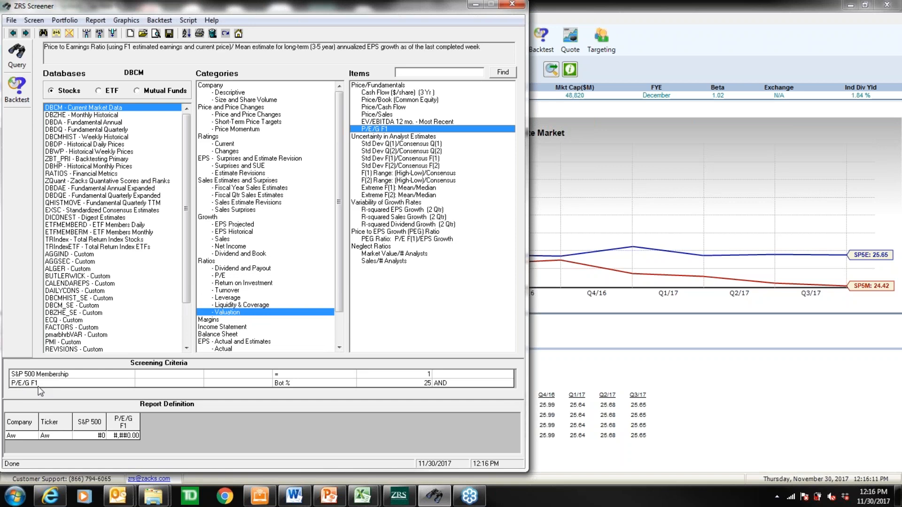
Step: Run the S&P 500 bottom 25% P/E/G screen, load all passing companies, review their P/E/G values and return to the screen definition
left_click(22, 61)
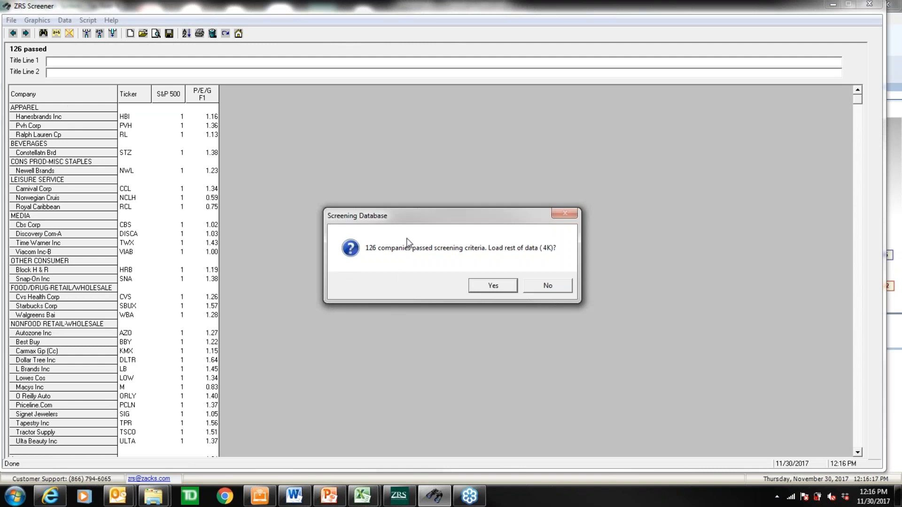
left_click(493, 286)
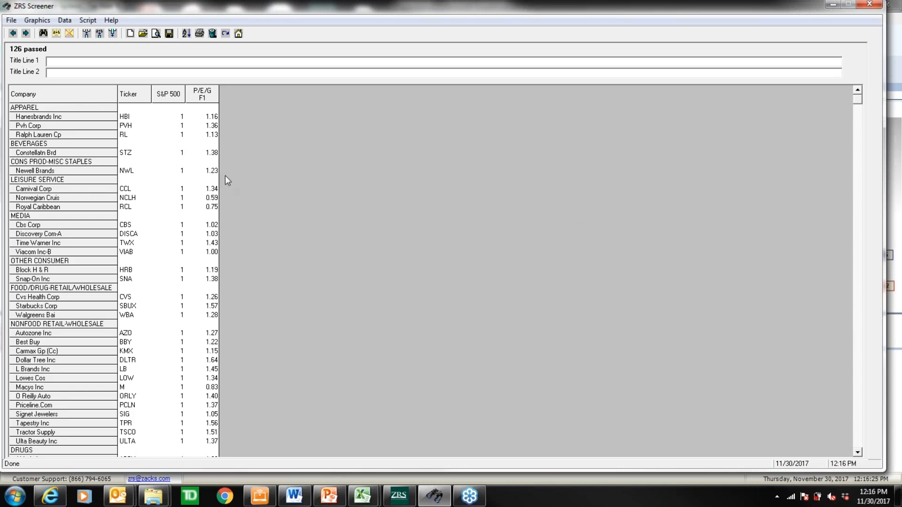
left_click_drag(213, 117, 239, 466)
left_click(217, 406)
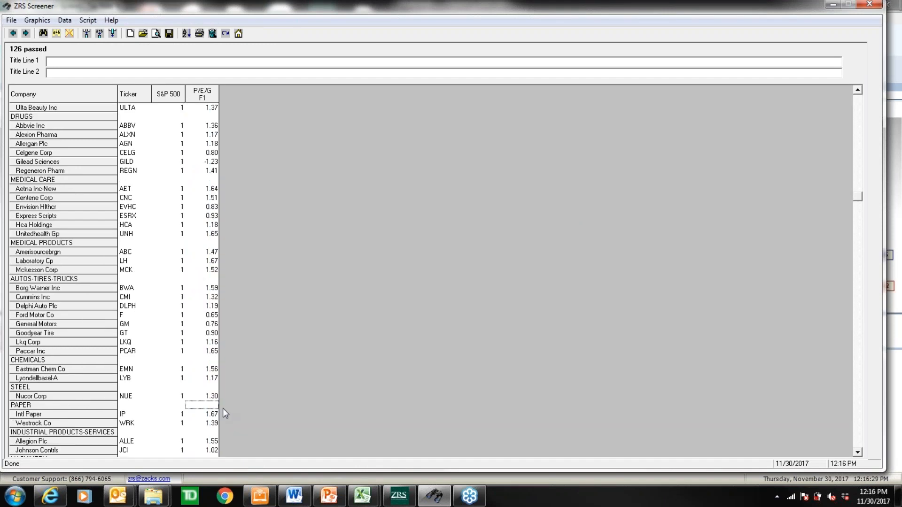
left_click_drag(213, 424, 212, 287)
left_click(214, 288)
left_click_drag(214, 352, 195, 288)
left_click(211, 306)
left_click(13, 33)
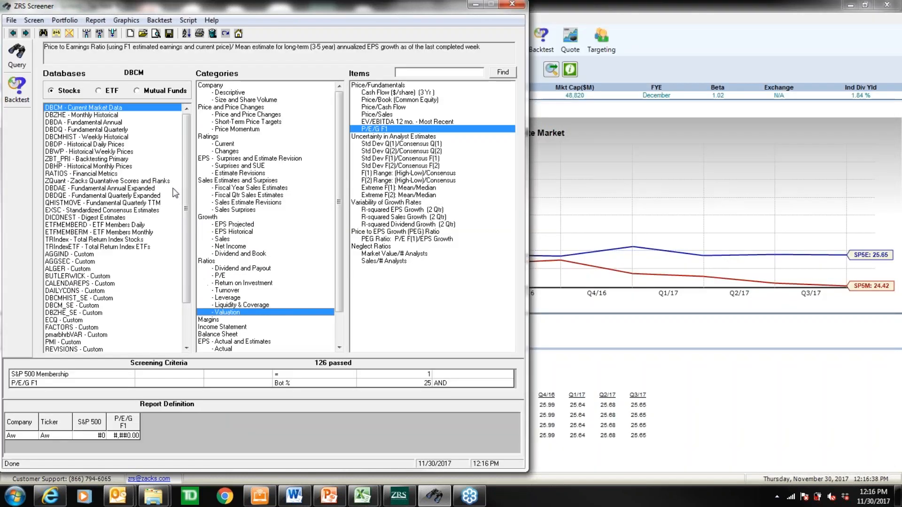
Step: Add a second P/E/G F1 criterion using the Bot# InGSect operator with a value of 5
double_click(372, 130)
left_click(327, 233)
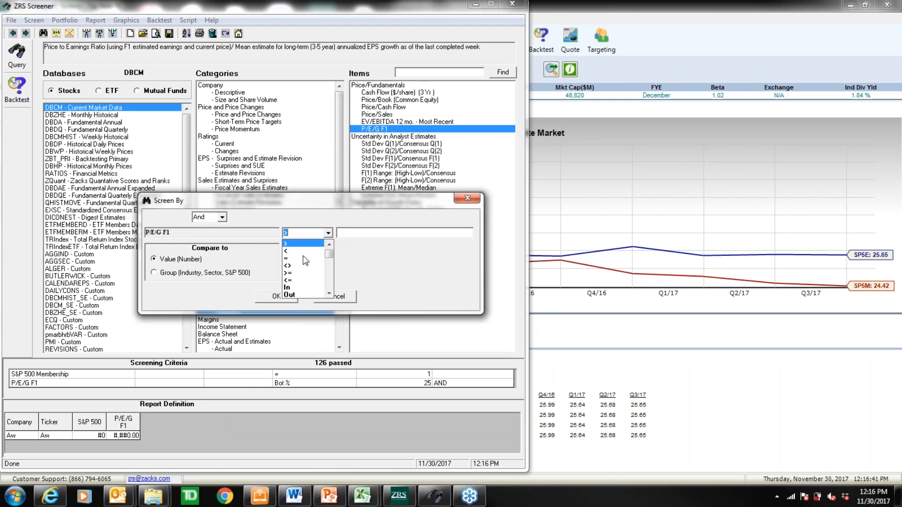
scroll(301, 270, "down", 8)
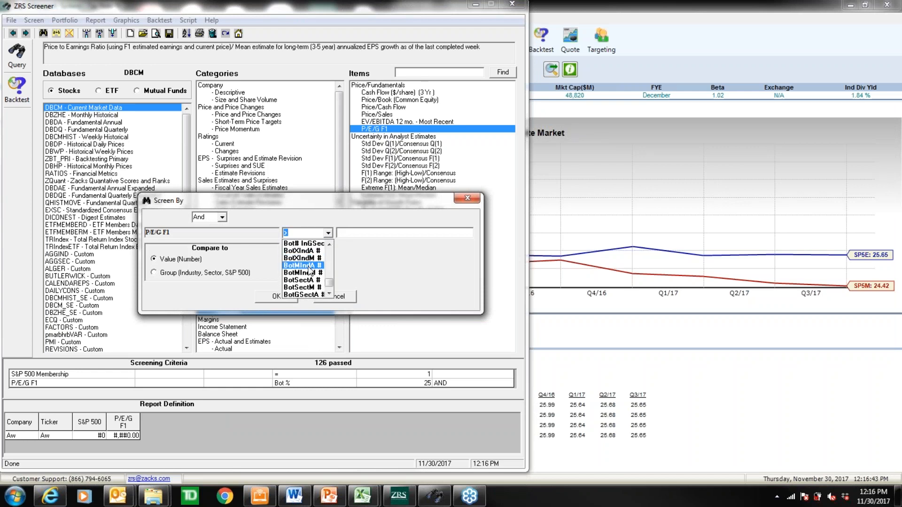
scroll(310, 269, "up", 2)
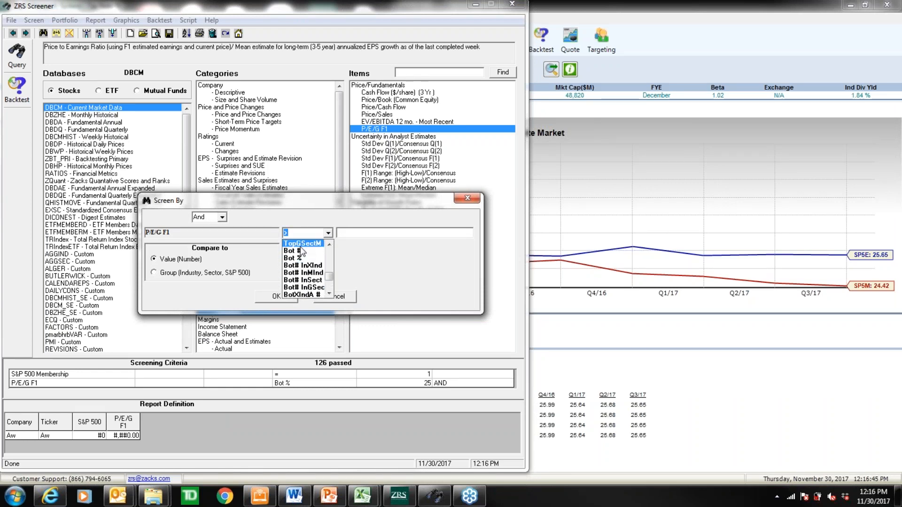
left_click(312, 287)
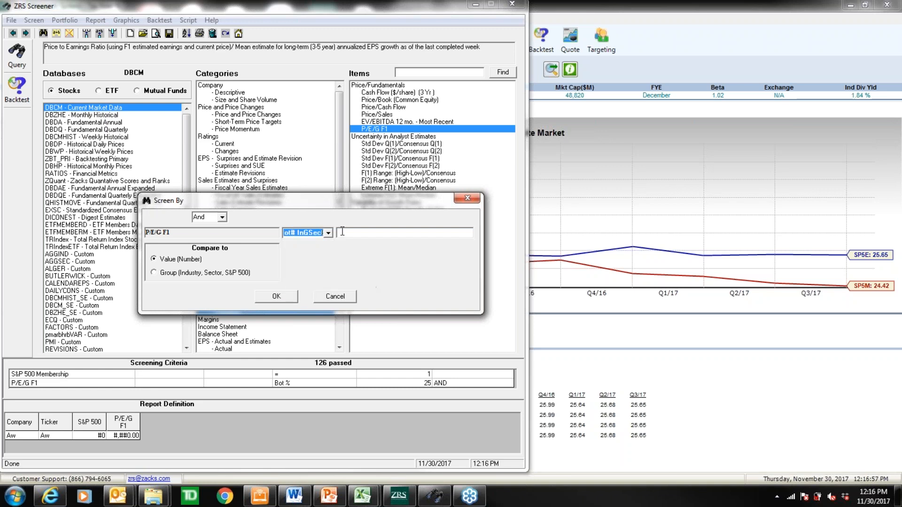
left_click(387, 233)
type("5")
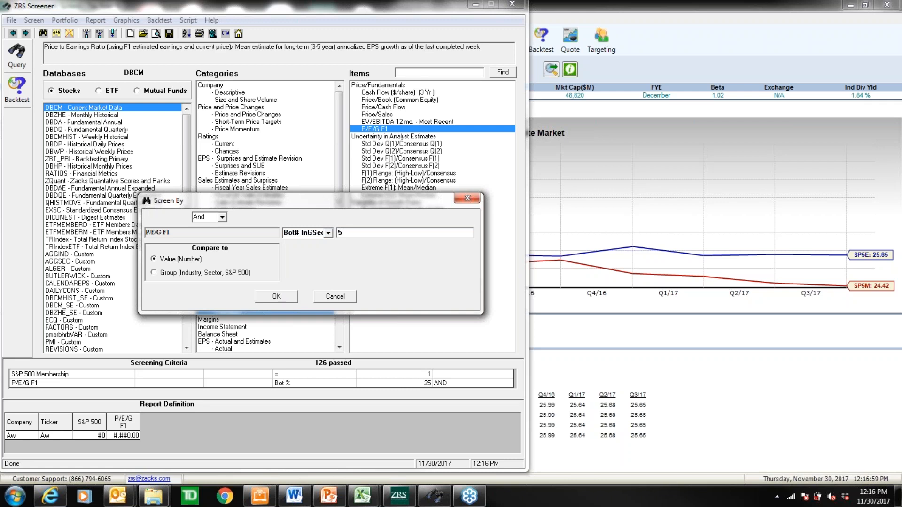
left_click(277, 297)
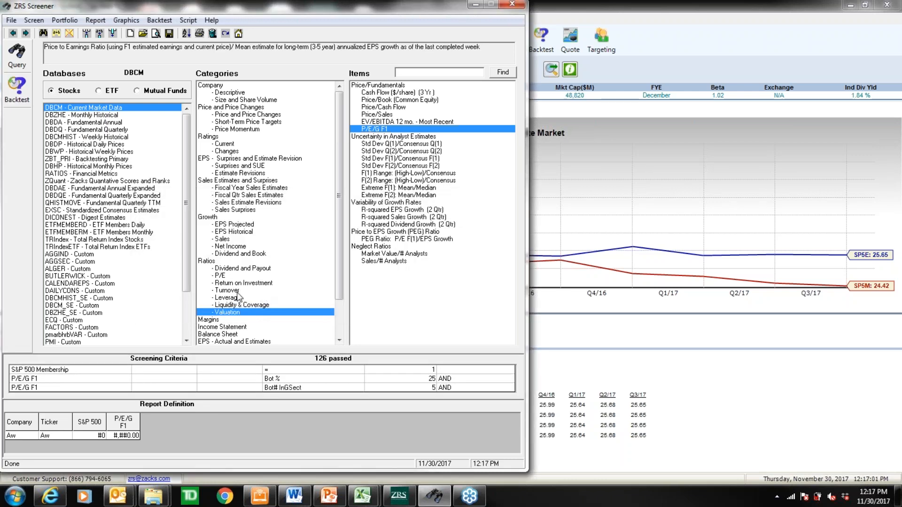
Step: Delete the P/E/G F1 Bot % 25 criterion from the screening criteria
left_click(45, 381)
right_click(44, 381)
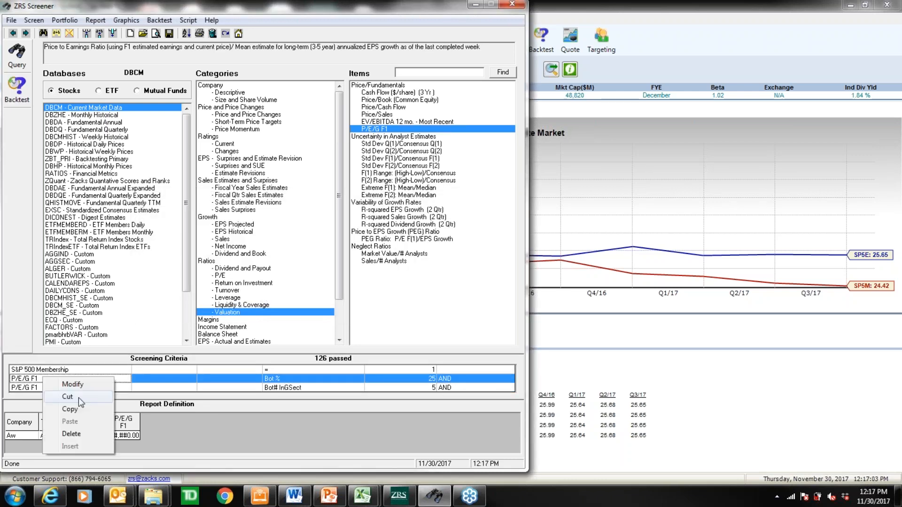
left_click(70, 434)
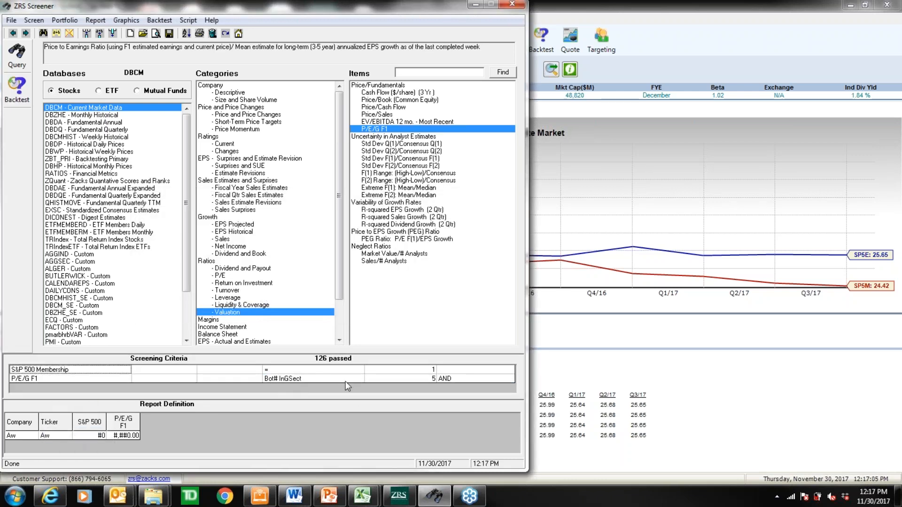
Step: Run the screen for the five lowest P/E/G companies per sector, load and review all results, and return to the screen definition
left_click(17, 64)
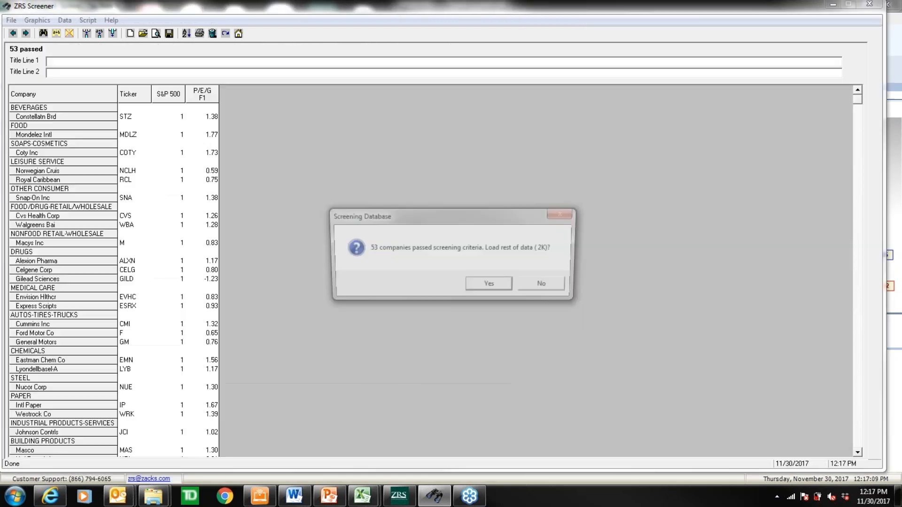
left_click(502, 288)
left_click_drag(124, 118, 140, 344)
left_click(139, 344)
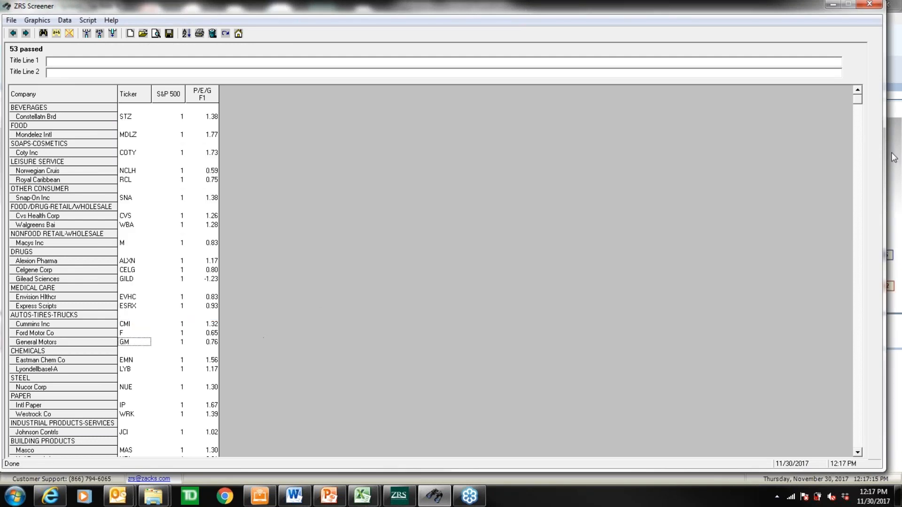
scroll(858, 188, "down", 15)
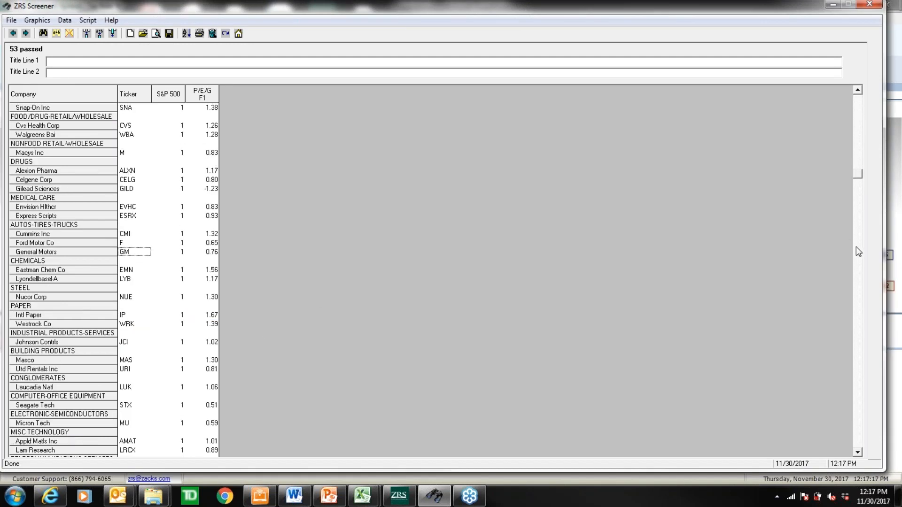
scroll(860, 136, "up", 15)
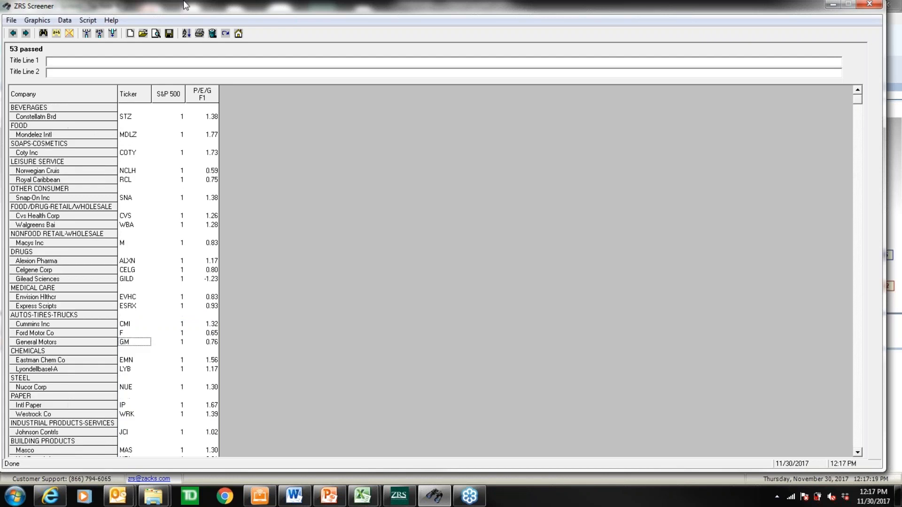
left_click(13, 34)
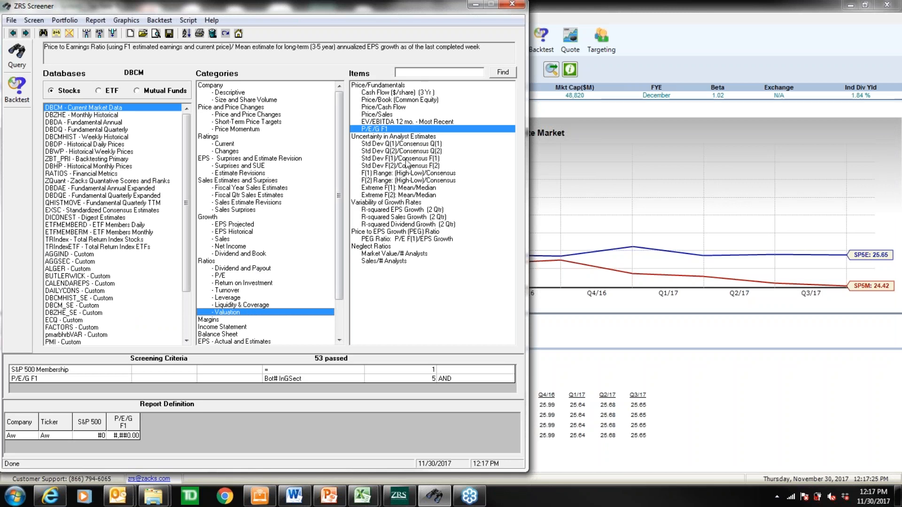
Step: Clear the S&P 500 Membership and P/E/G F1 screening criteria
left_click(270, 370)
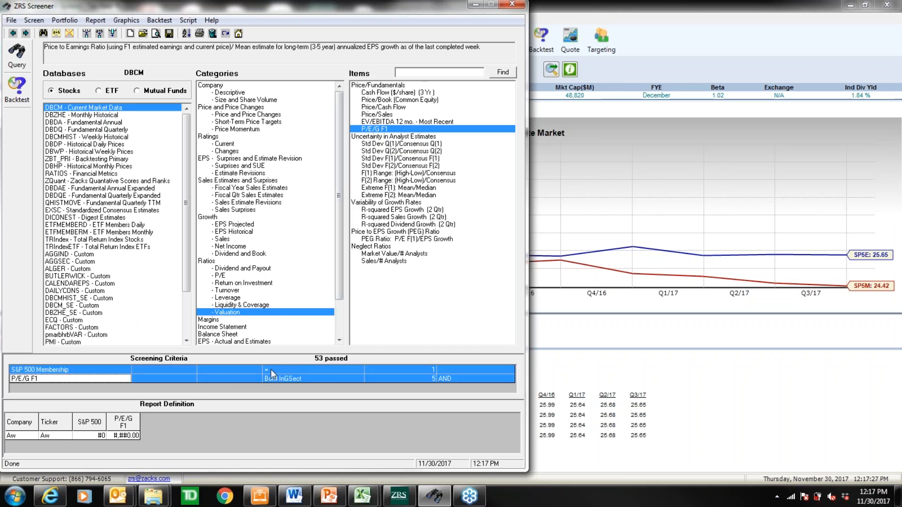
left_click(34, 20)
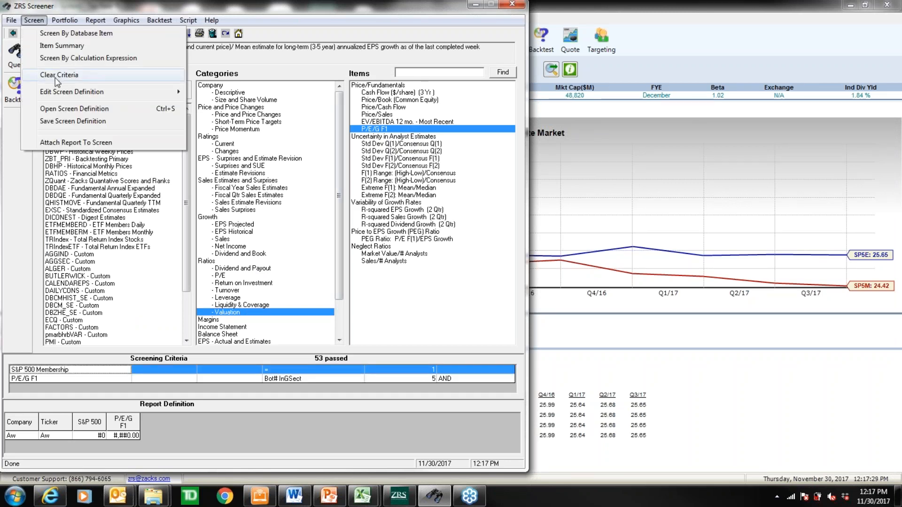
left_click(56, 75)
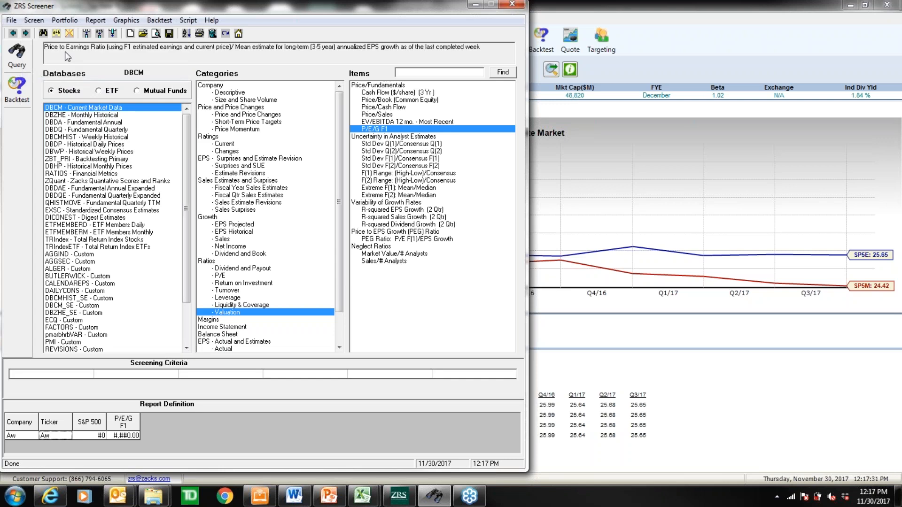
Step: Clear the report definition and list the Descriptive company items
left_click(96, 20)
left_click(131, 63)
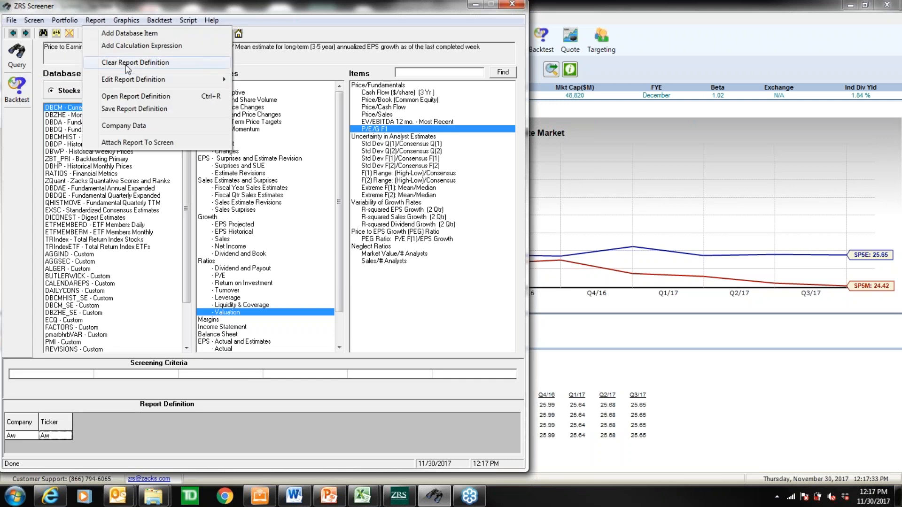
left_click(224, 93)
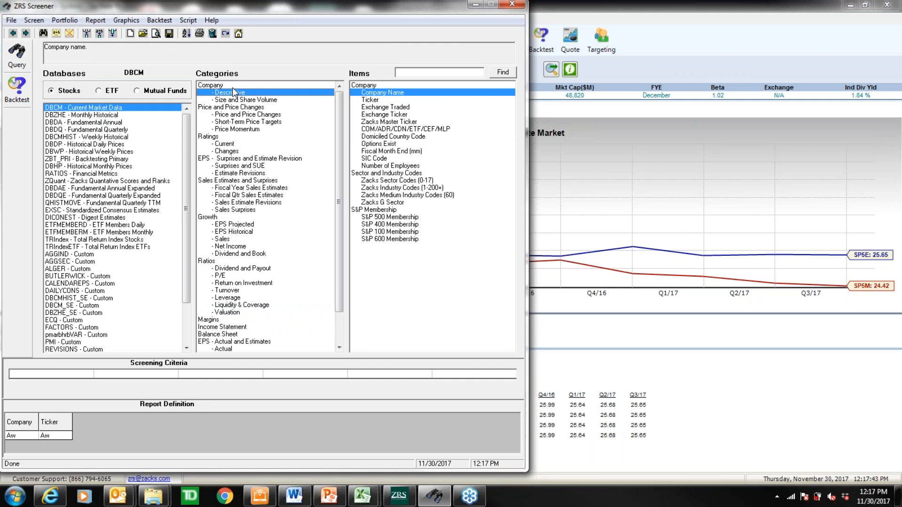
Step: Add a criterion for P/E using 12 mo. forward EPS Estimate less than the S&P 500 market-weighted average, with multiplier 1.00
left_click(234, 277)
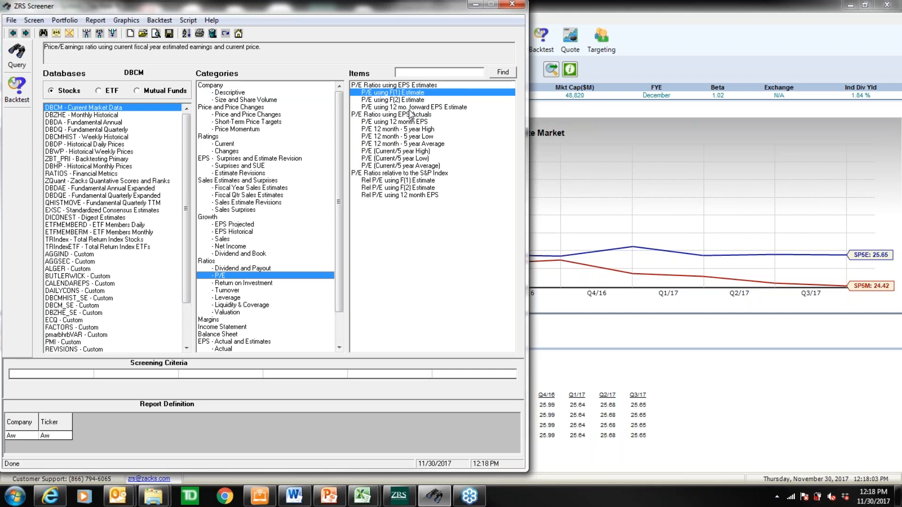
left_click(379, 108)
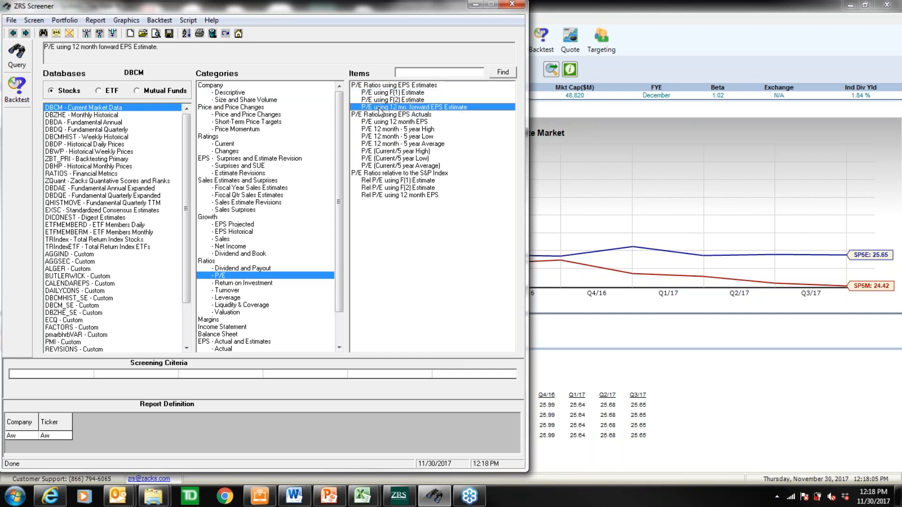
double_click(380, 108)
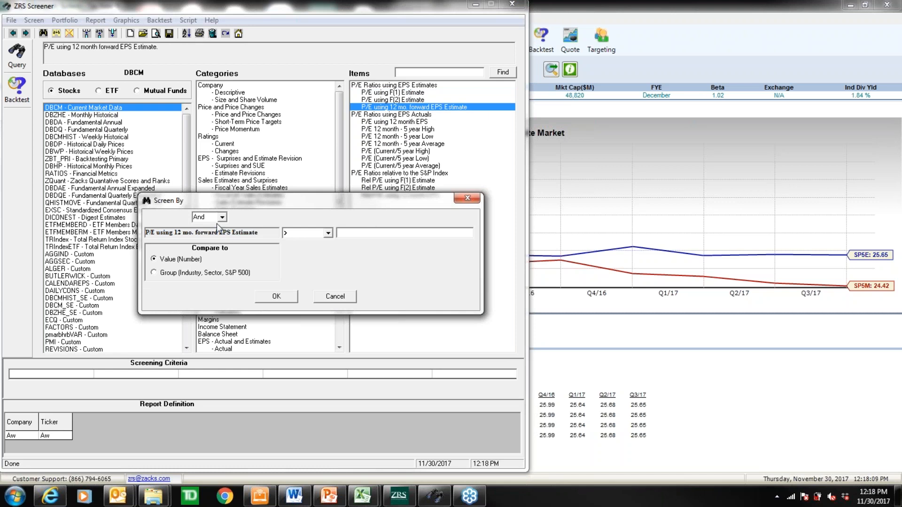
left_click(328, 234)
left_click(329, 233)
left_click(356, 233)
left_click(165, 278)
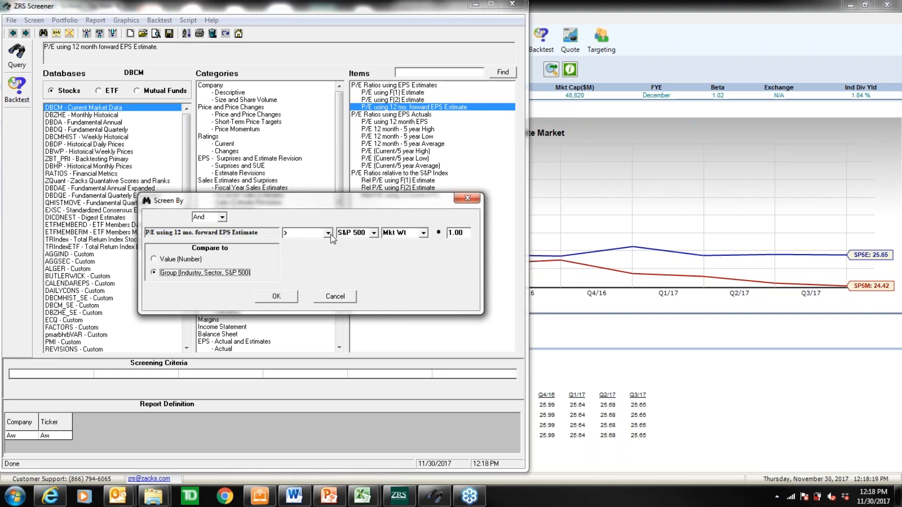
left_click(328, 233)
left_click(318, 249)
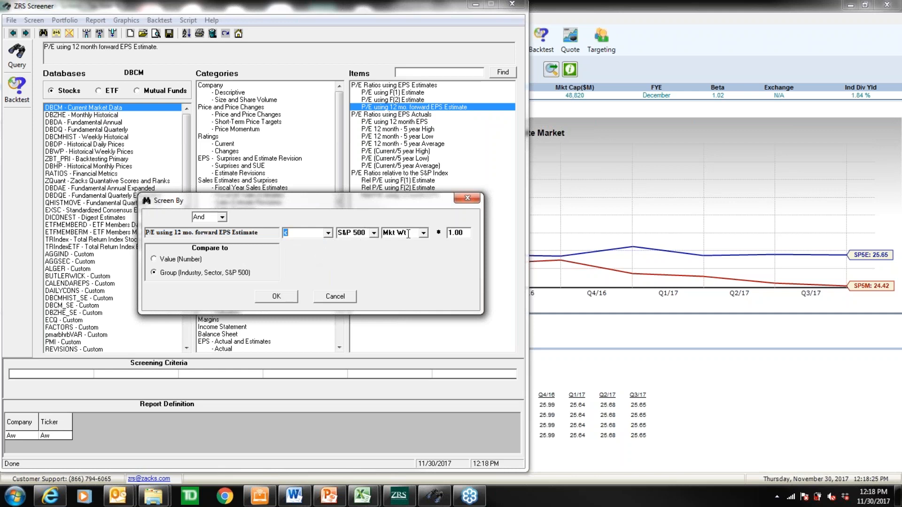
left_click(273, 298)
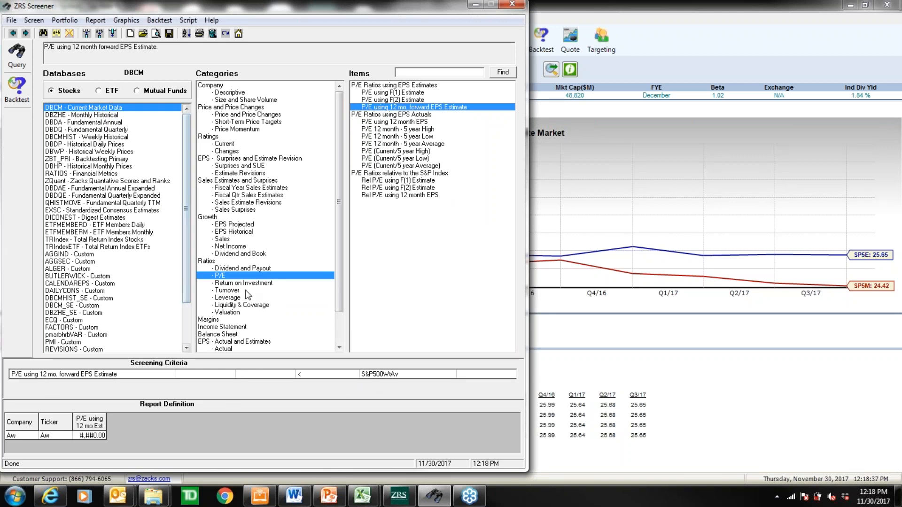
Step: Add a leverage criterion requiring the most recent Debt/Total Capital (%) to be less than the S&P 500 Mkt Wt value times 1.00
left_click(236, 299)
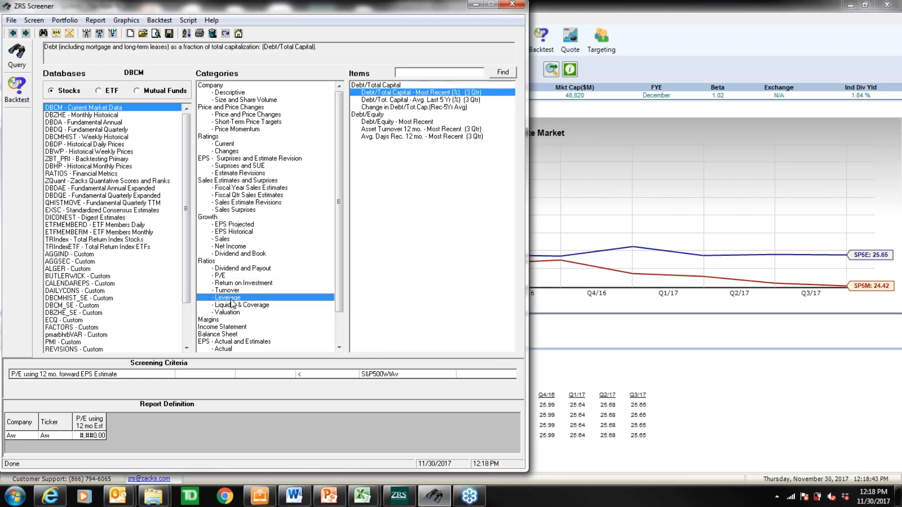
double_click(387, 94)
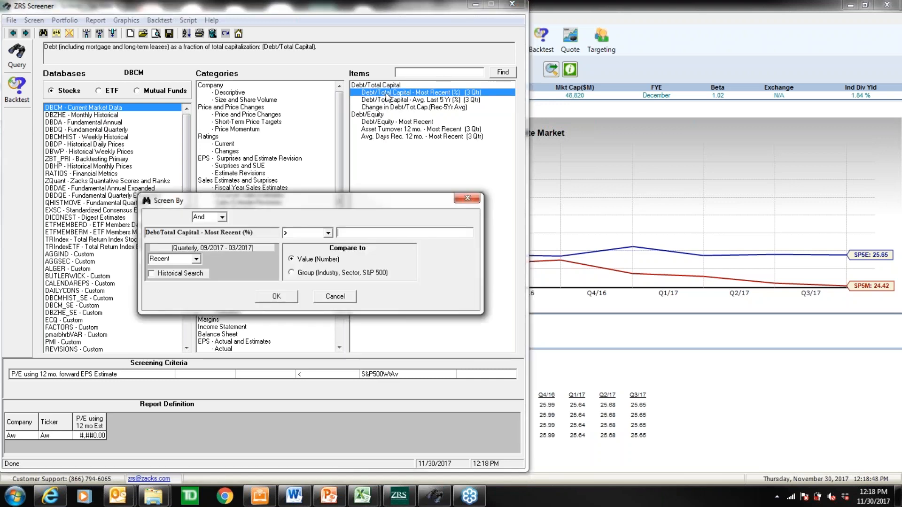
left_click(306, 275)
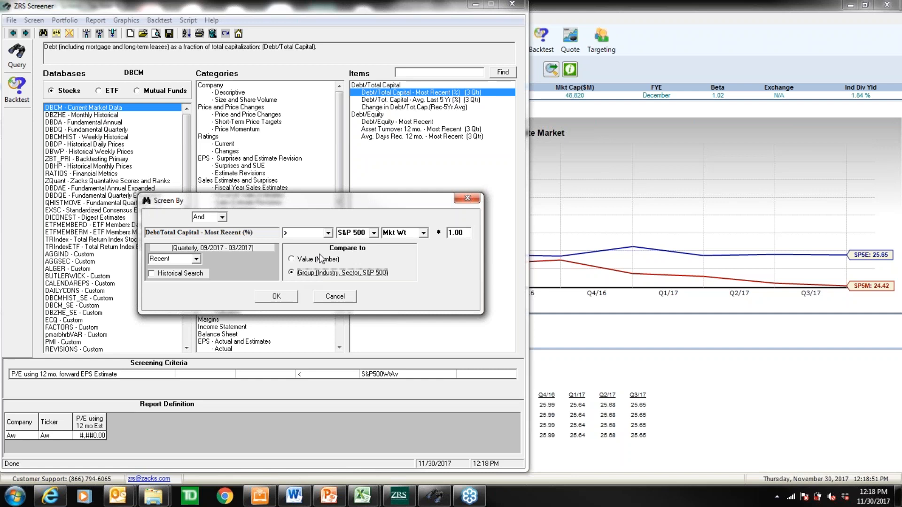
left_click(328, 233)
left_click(300, 280)
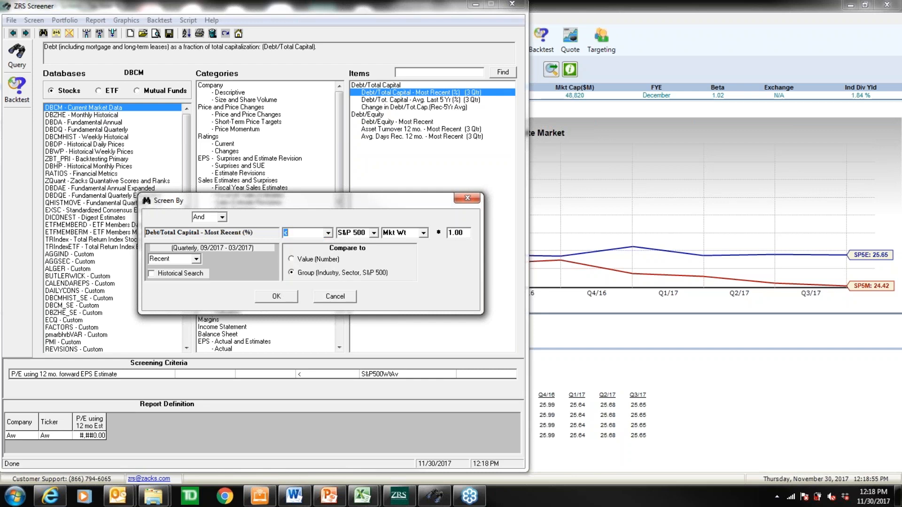
left_click(286, 297)
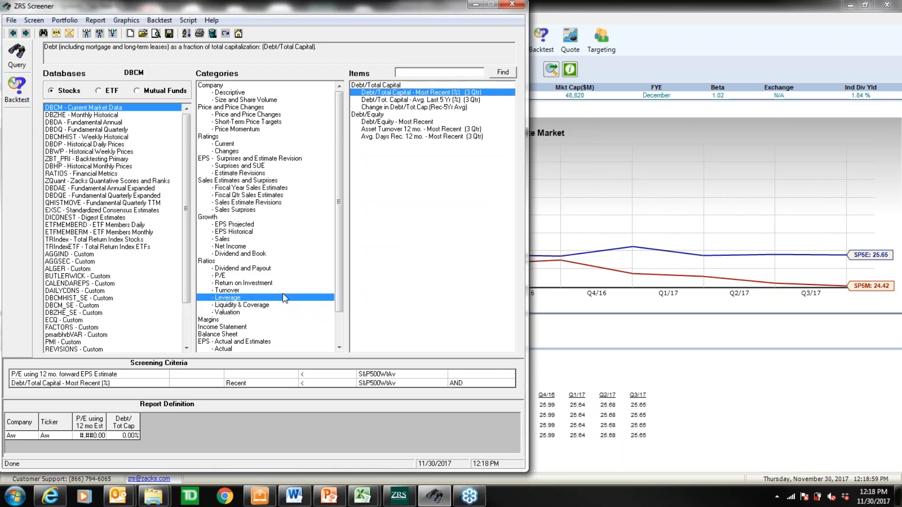
Step: Add a criterion for ROI - Most Recent 12 months (%) less than the S&P 500 Mkt Wt value times 1.00
left_click(236, 282)
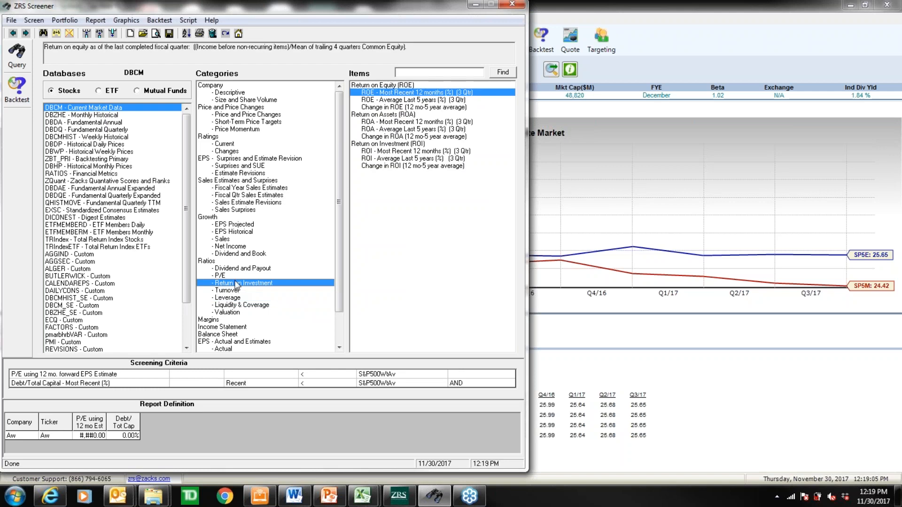
left_click(388, 151)
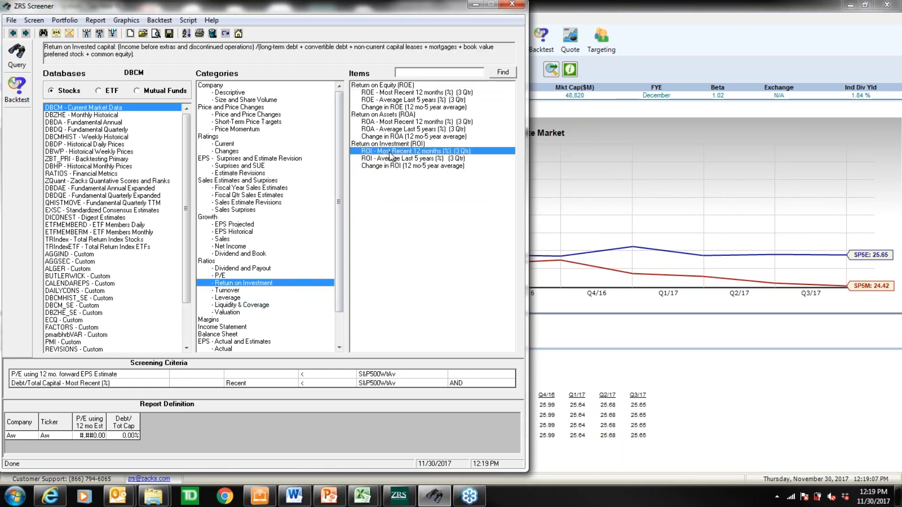
double_click(391, 153)
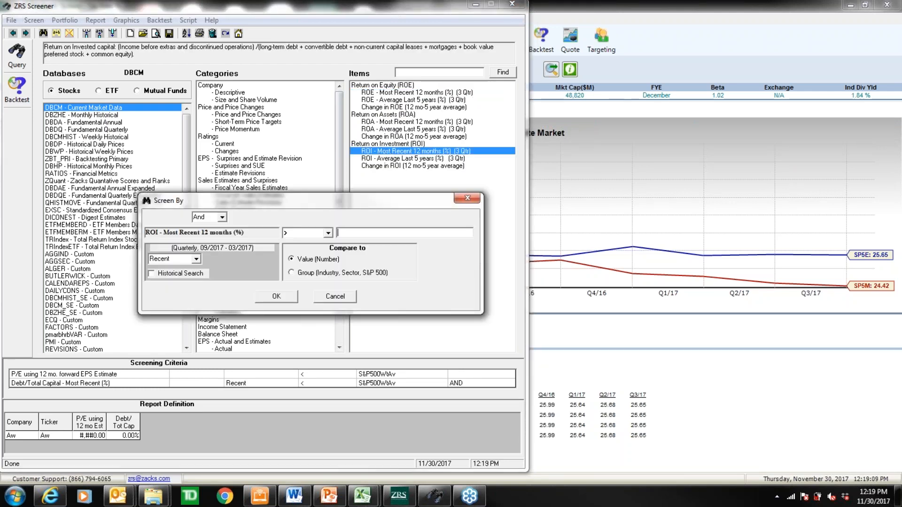
left_click(322, 274)
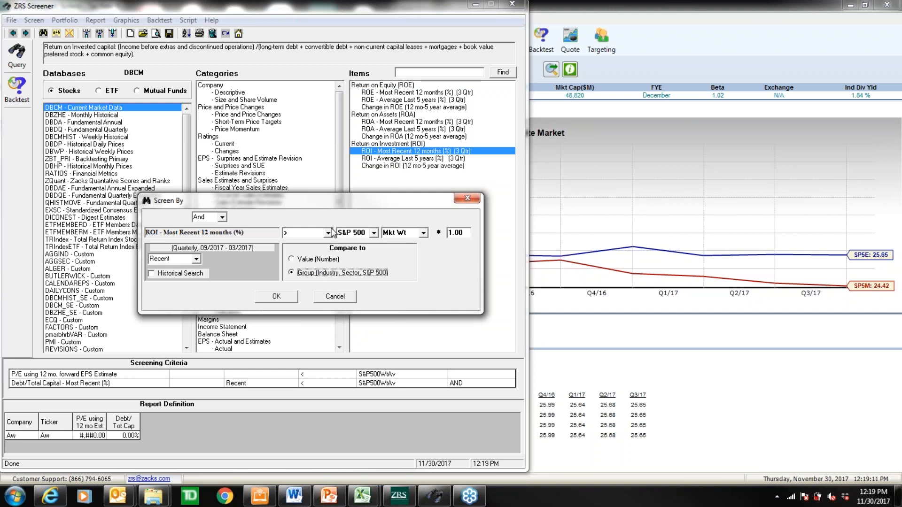
left_click(328, 233)
left_click(301, 251)
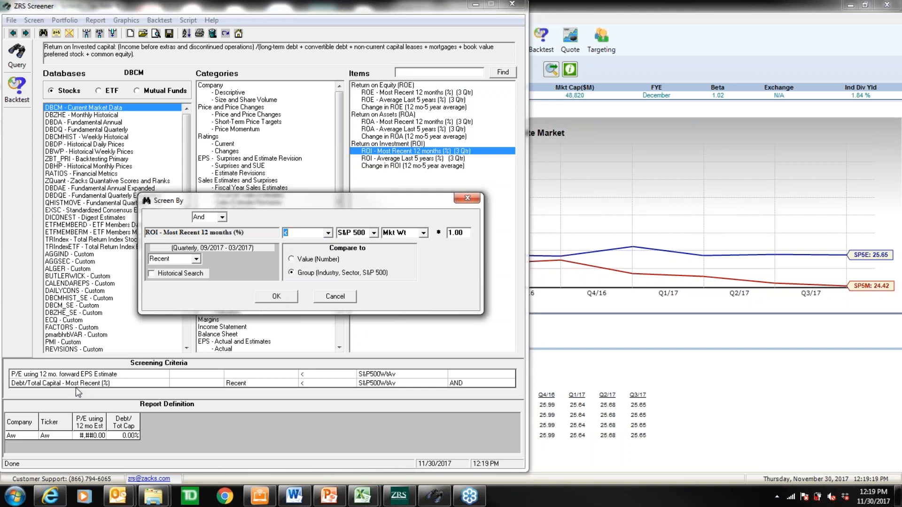
left_click(285, 300)
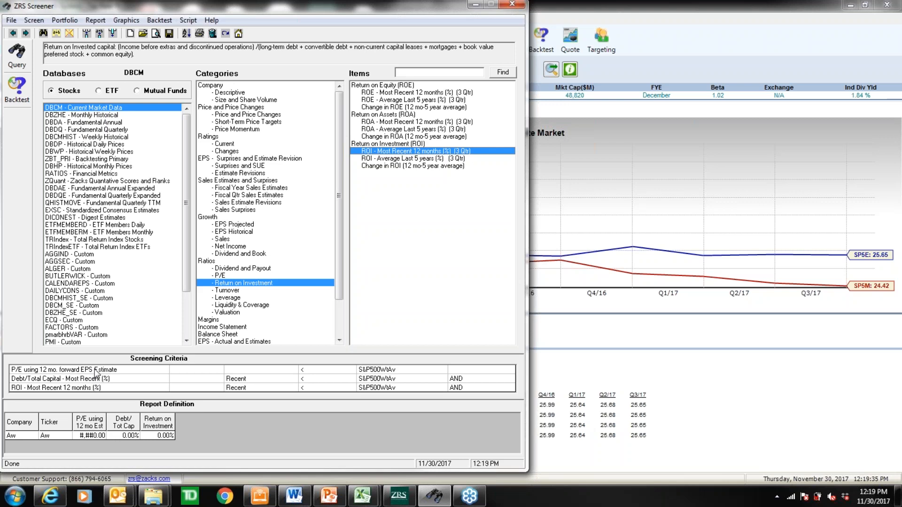
Step: Review the three S&P 500 comparison criteria, then run the screen without loading the rest of the data
left_click(36, 389)
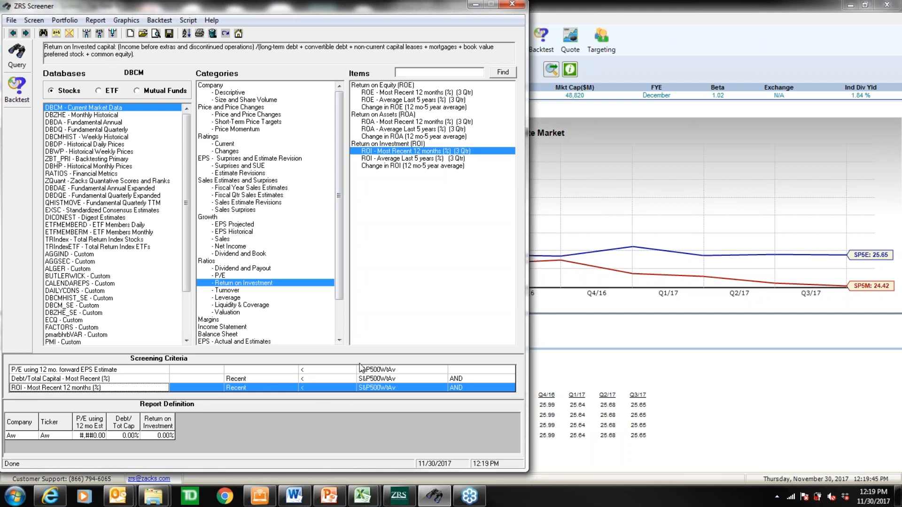
left_click_drag(373, 370, 374, 386)
left_click(374, 387)
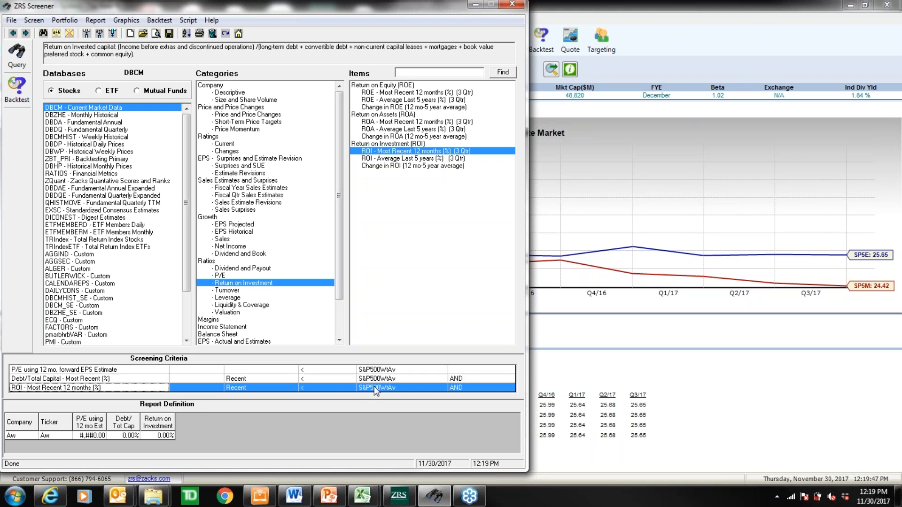
left_click(15, 65)
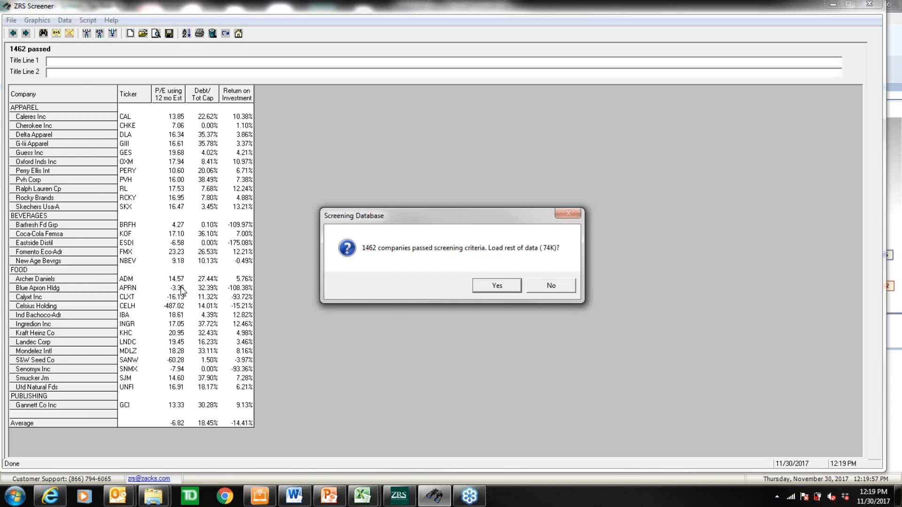
left_click(561, 283)
Step: Examine the 12-month forward P/E and Return on Investment values of the Beverages and Food companies in the results
left_click(238, 246)
left_click(181, 246)
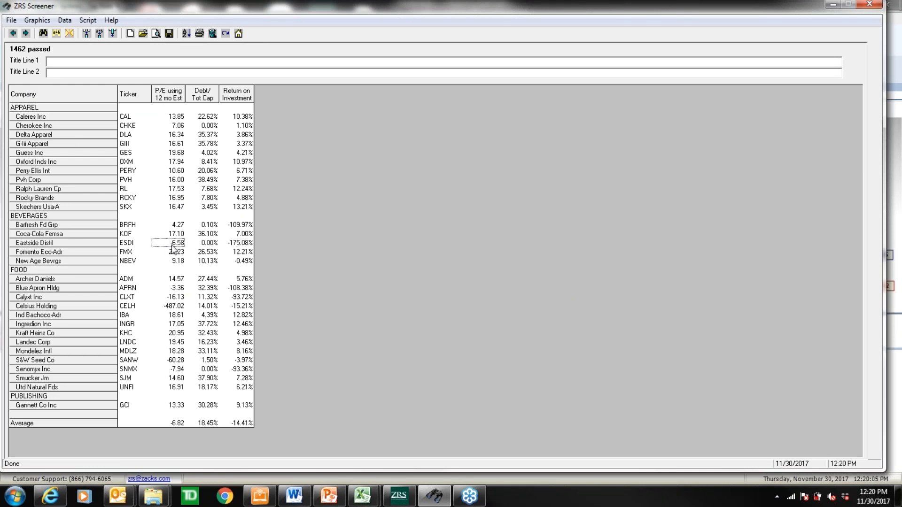
left_click(106, 246)
left_click_drag(104, 245, 105, 247)
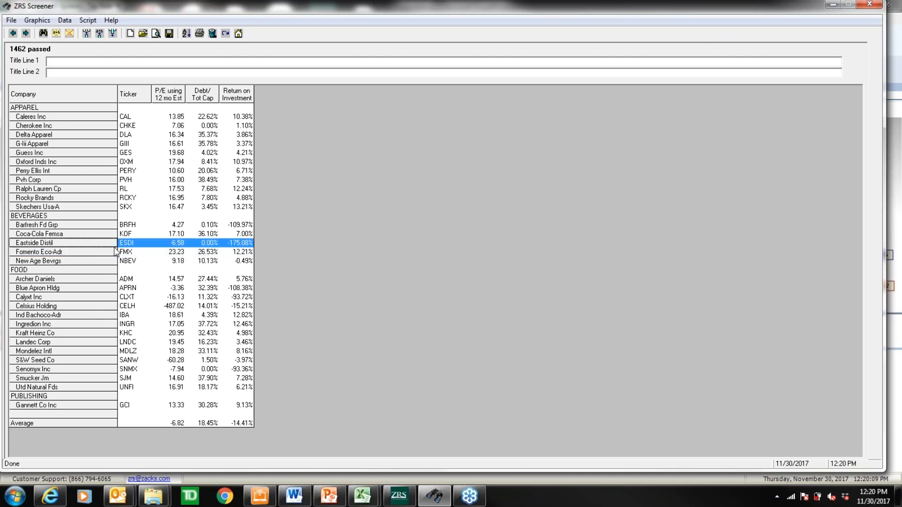
left_click(178, 243)
left_click(177, 244)
left_click(149, 289)
left_click_drag(171, 291, 170, 294)
left_click(174, 304)
left_click(173, 297)
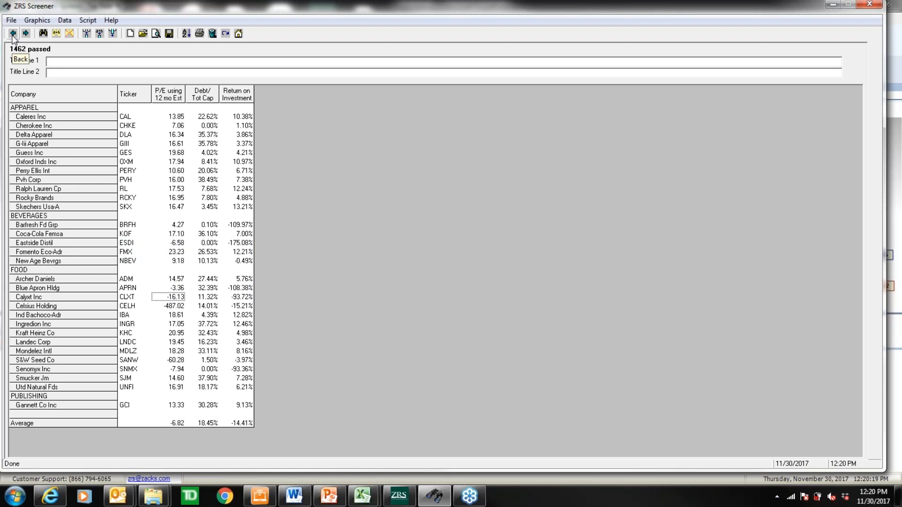
left_click(173, 291)
double_click(176, 299)
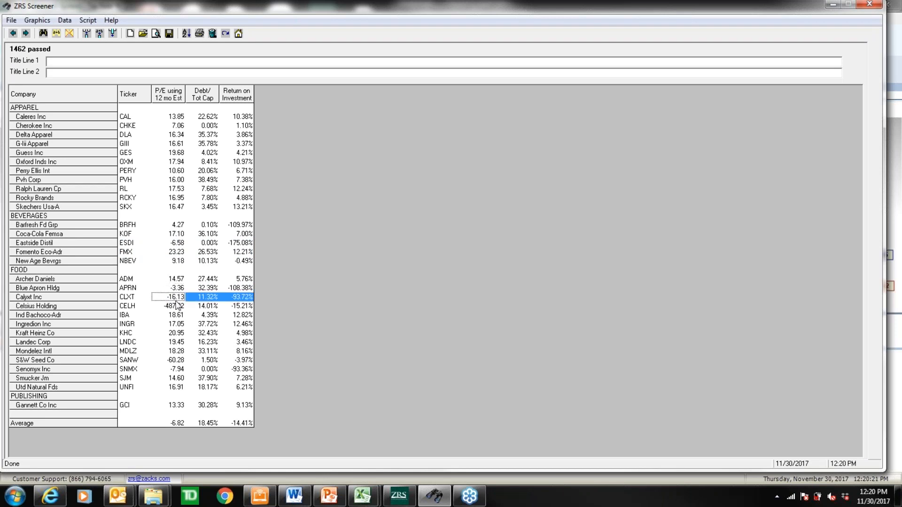
left_click(198, 327)
left_click(170, 305)
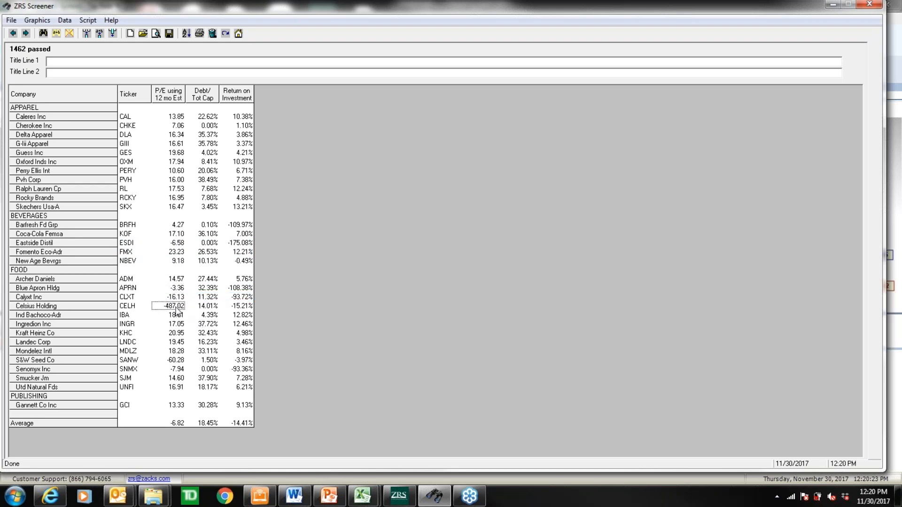
Step: Return to the screen definition and add a criterion for P/E using 12 mo. forward EPS Estimate greater than 0
left_click(13, 33)
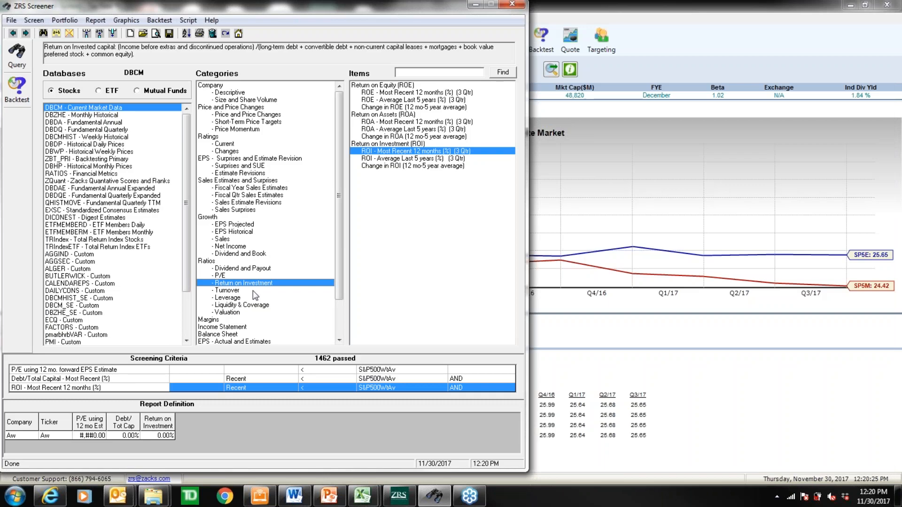
left_click(244, 276)
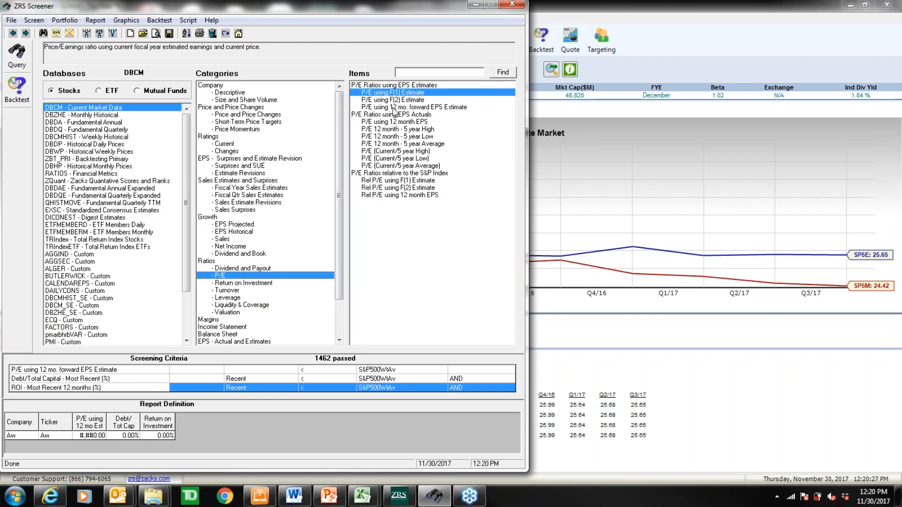
double_click(395, 108)
type("0")
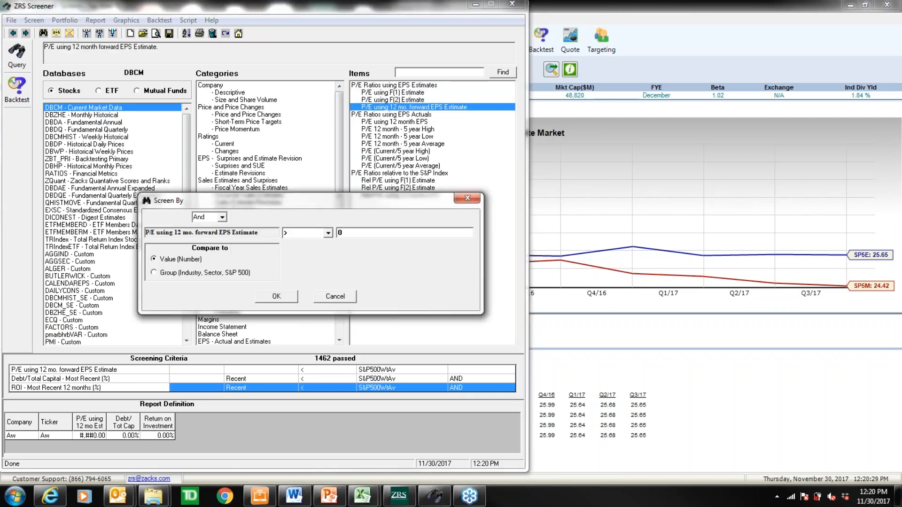
left_click(269, 295)
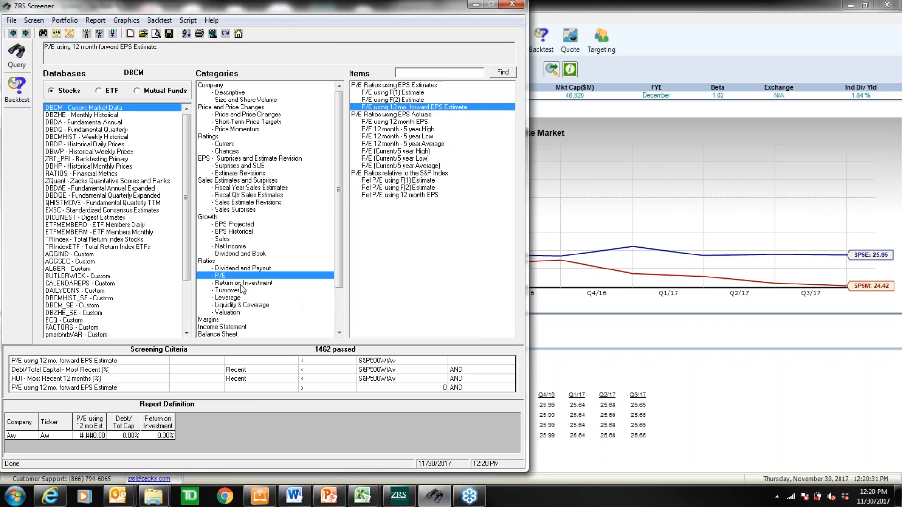
Step: Add a criterion for ROI - Most Recent 12 months (%) greater than 0, using the Recent quarterly period
left_click(235, 313)
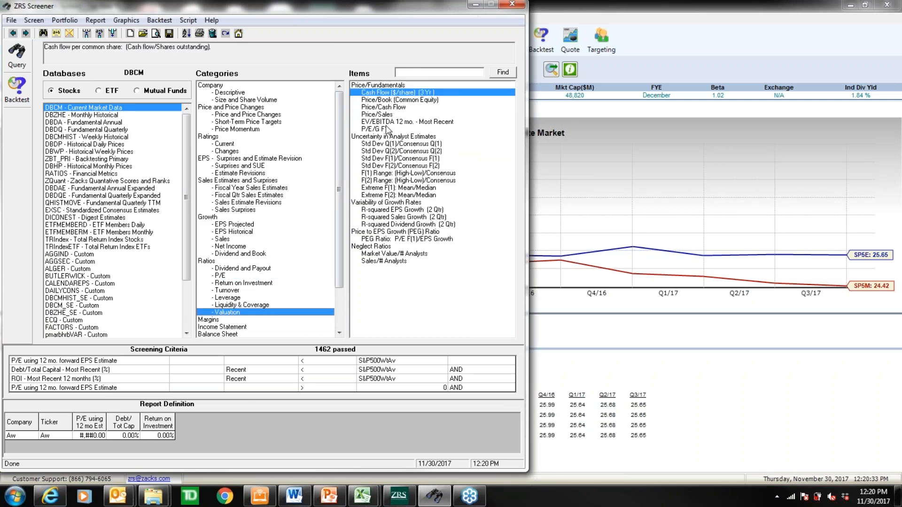
left_click(235, 283)
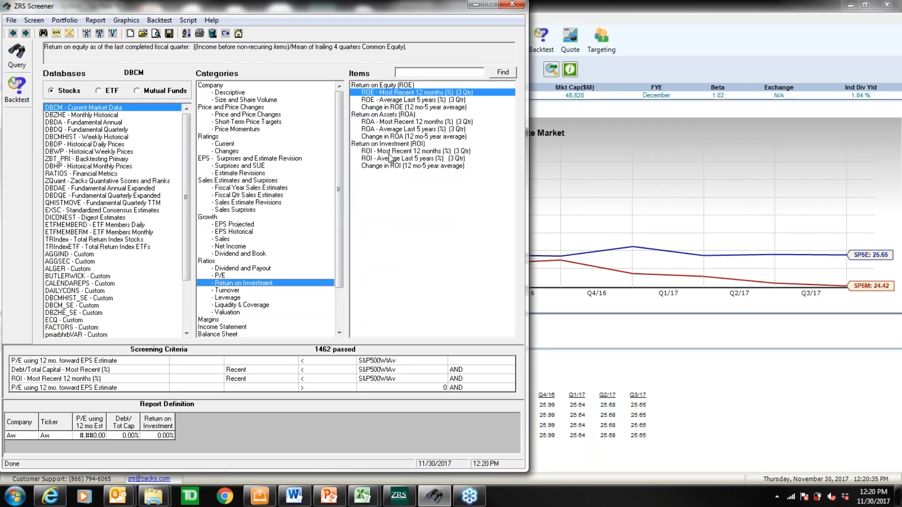
double_click(392, 151)
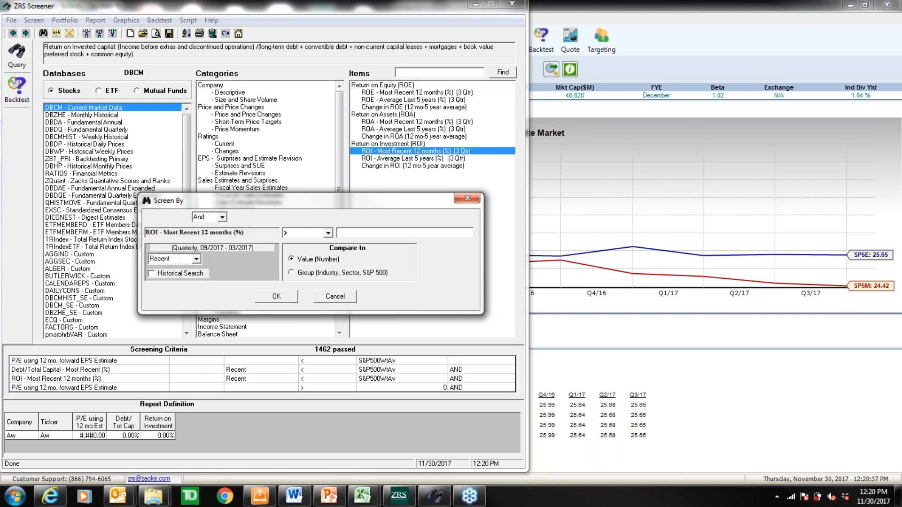
left_click(271, 297)
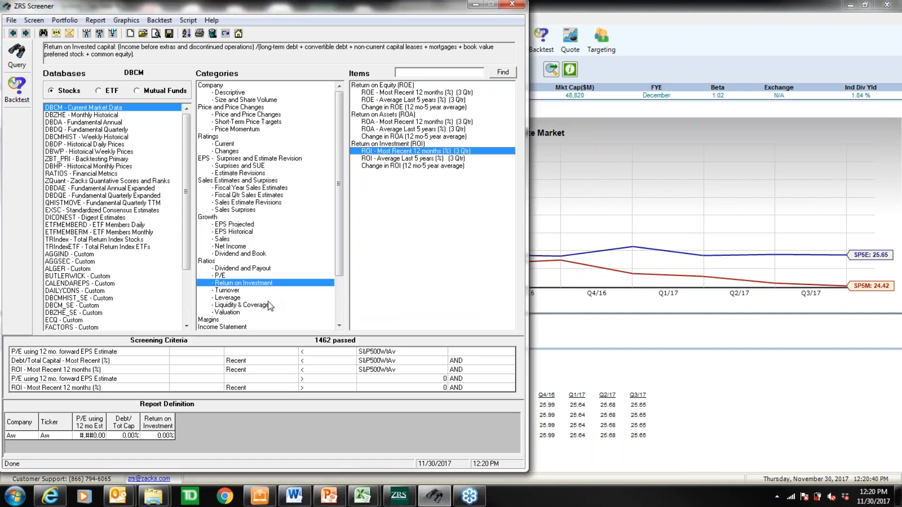
left_click(231, 298)
double_click(369, 93)
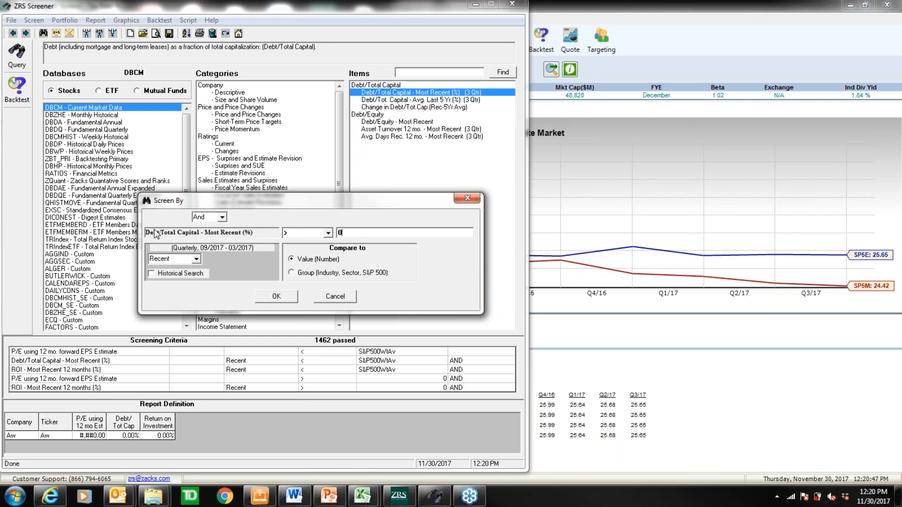
left_click(337, 301)
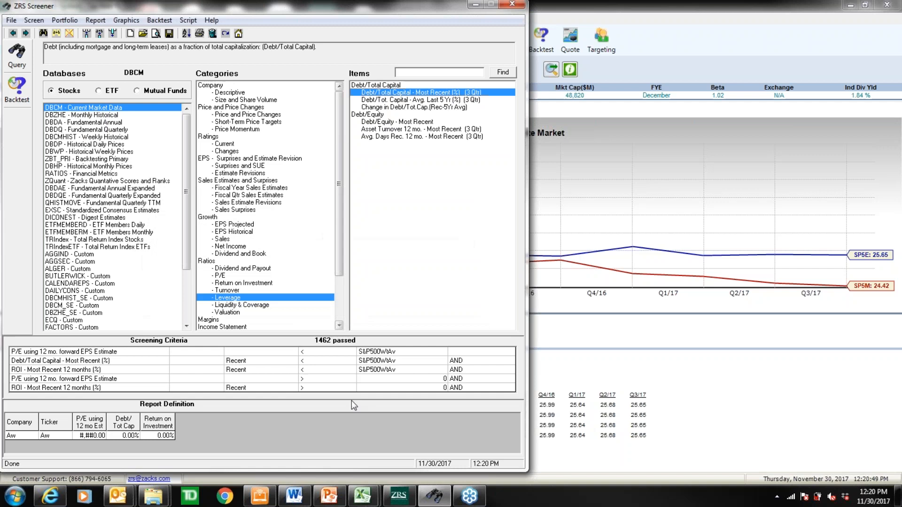
Step: Run the five-criteria screen without loading the rest of the data, and return to the screen definition
left_click(16, 58)
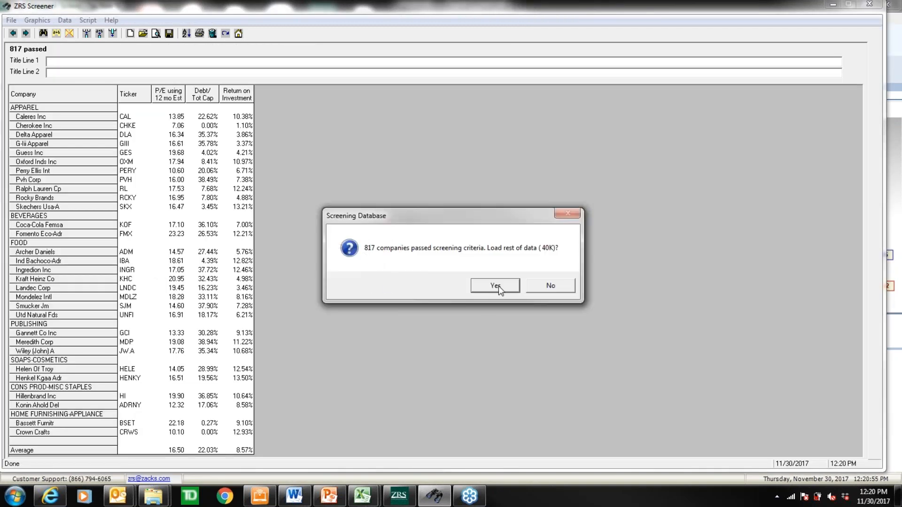
left_click(532, 289)
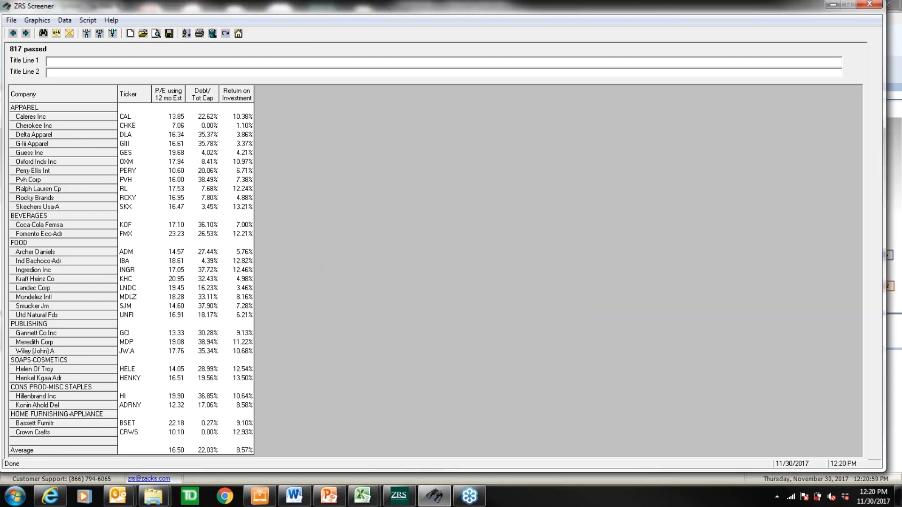
left_click(13, 33)
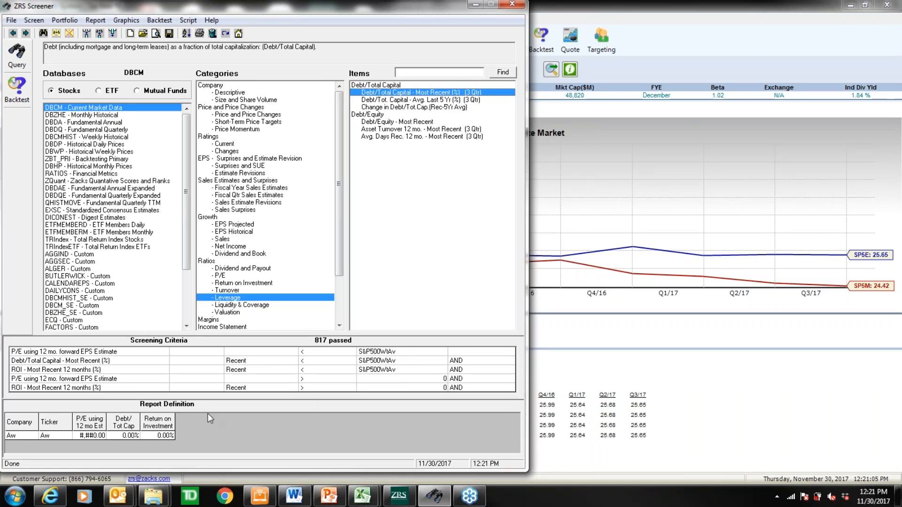
Step: Move the screener window away from the screen edge and list the Descriptive items of the Company category
left_click(97, 20)
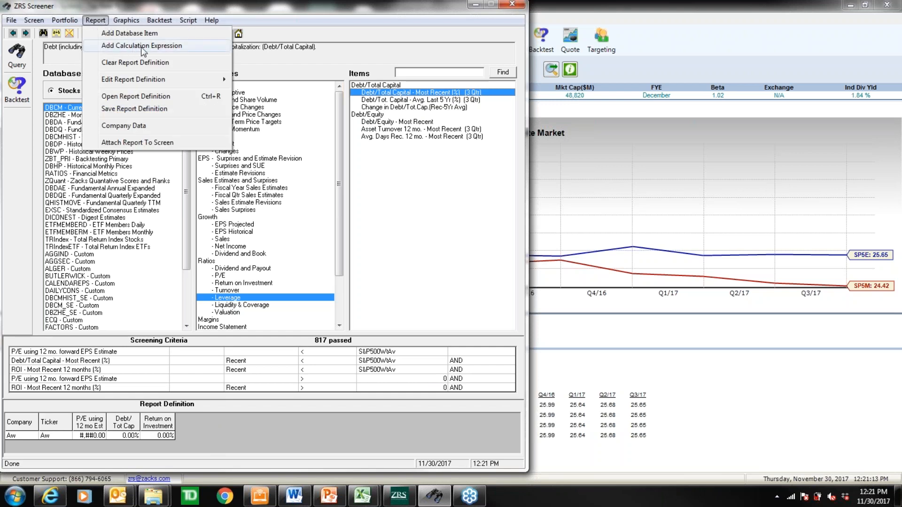
mouse_move(136, 21)
left_click(136, 2)
left_click_drag(136, 2, 202, 2)
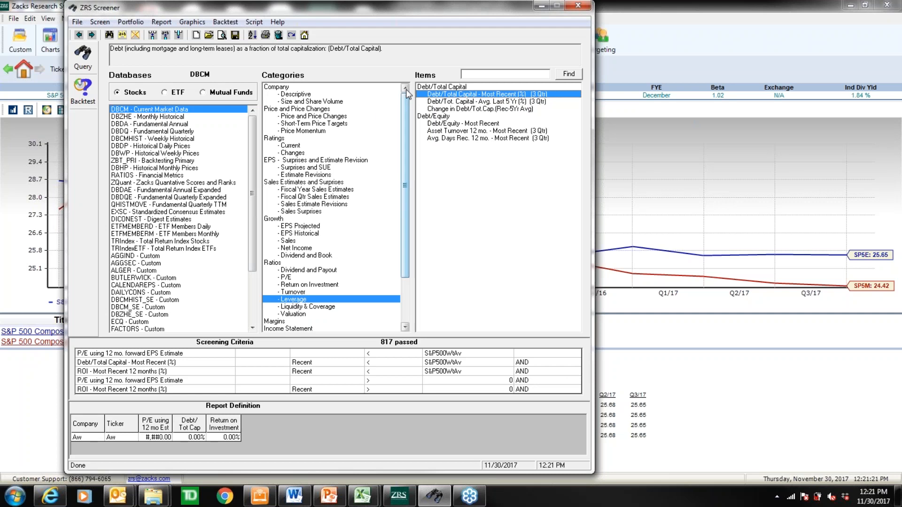
left_click(317, 204)
left_click(305, 94)
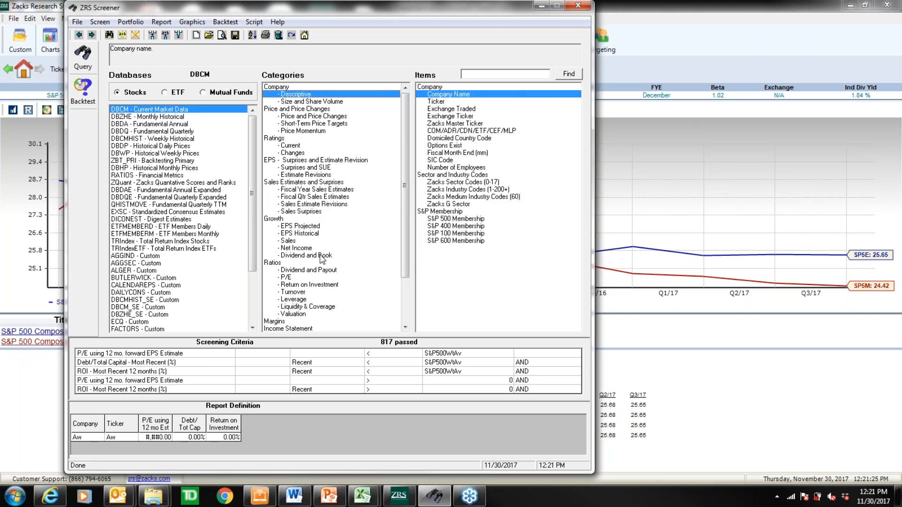
Step: Clear all screening criteria and the report definition
left_click(100, 22)
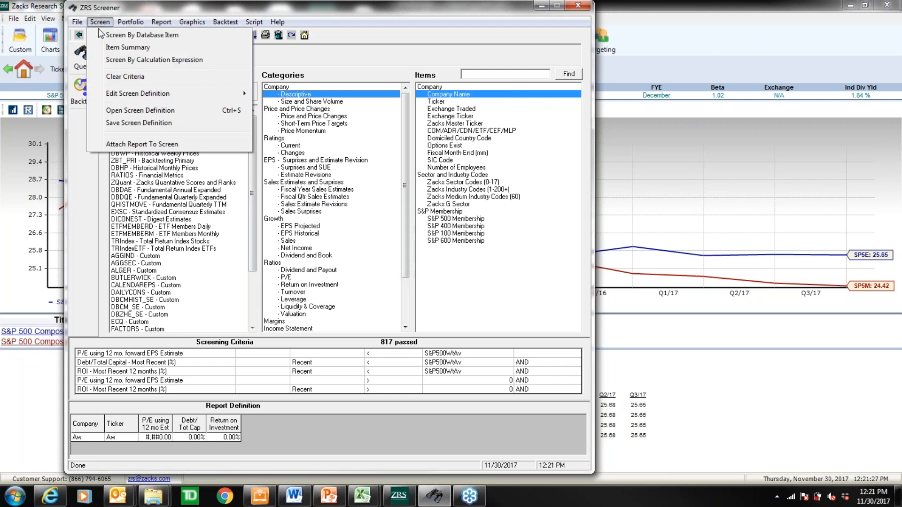
left_click(125, 76)
left_click(170, 23)
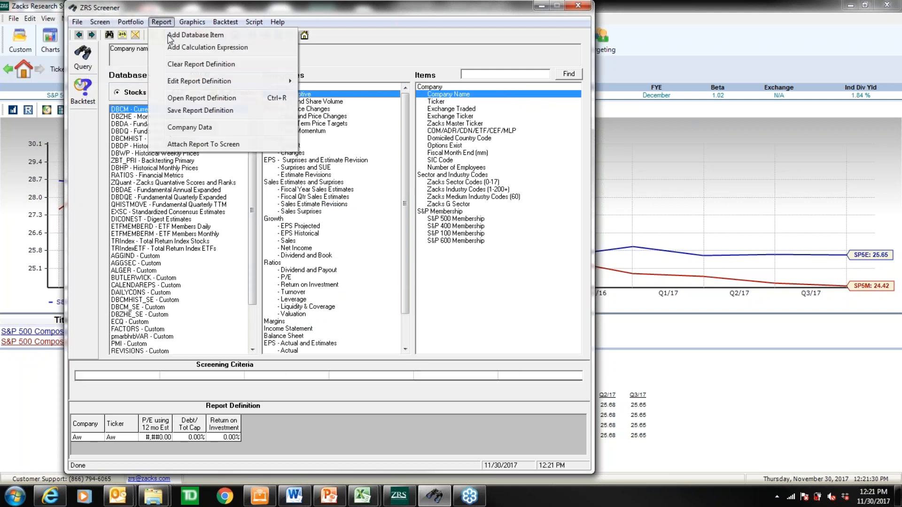
left_click(177, 64)
Step: Browse the Valuation, P/E and EPS Projected items, and start a Screen By Calculation Expression with an empty expression
left_click(296, 315)
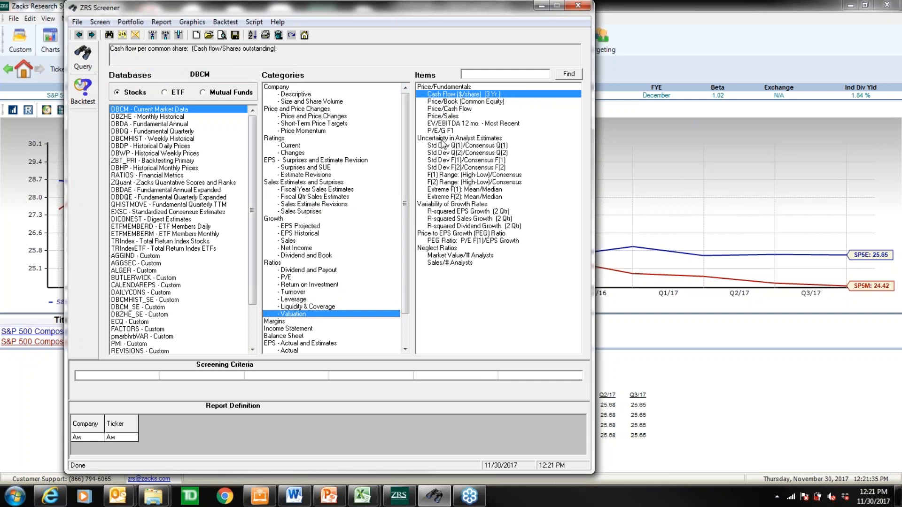
left_click(302, 278)
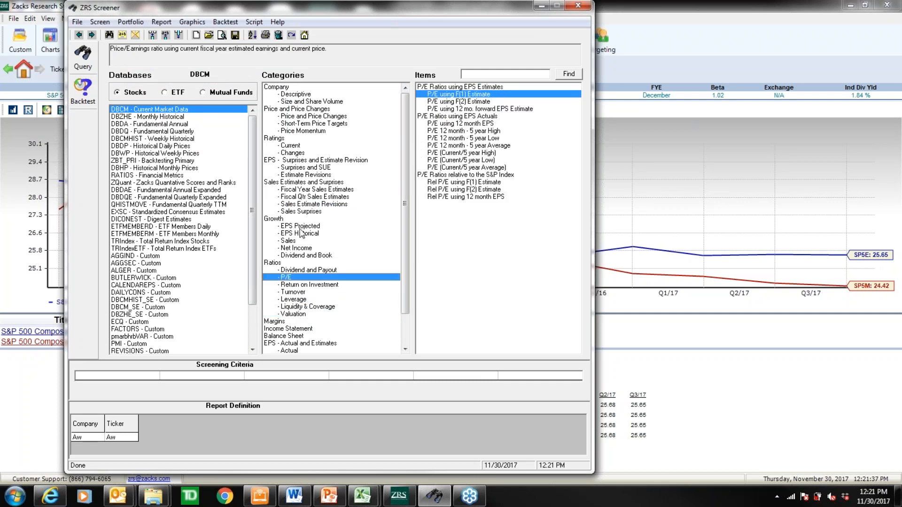
left_click(300, 227)
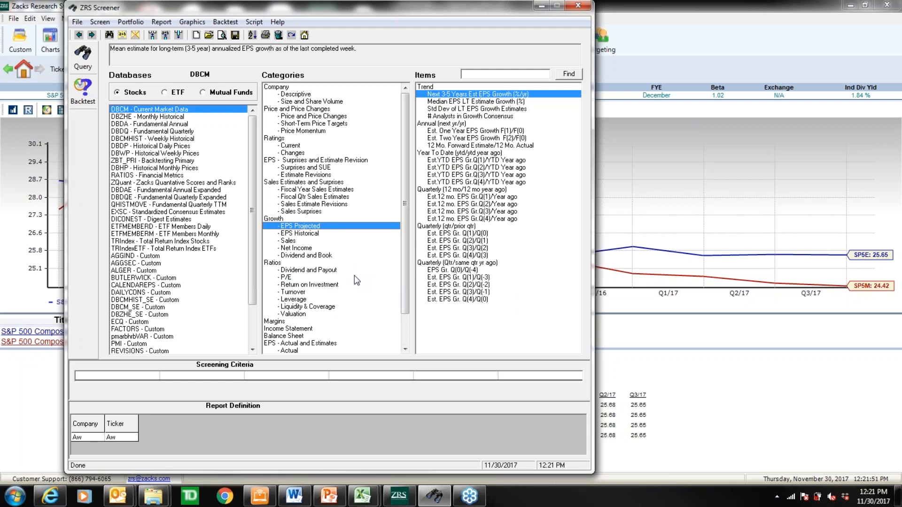
left_click(99, 22)
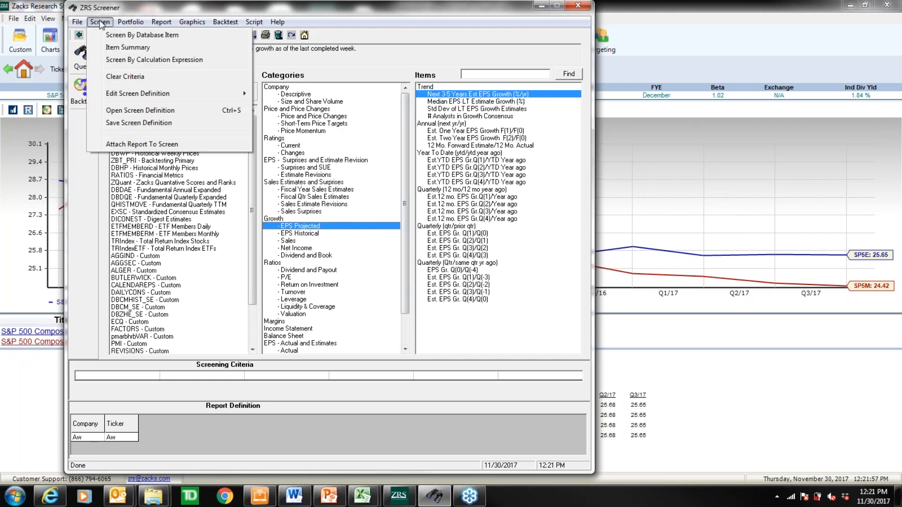
left_click(151, 60)
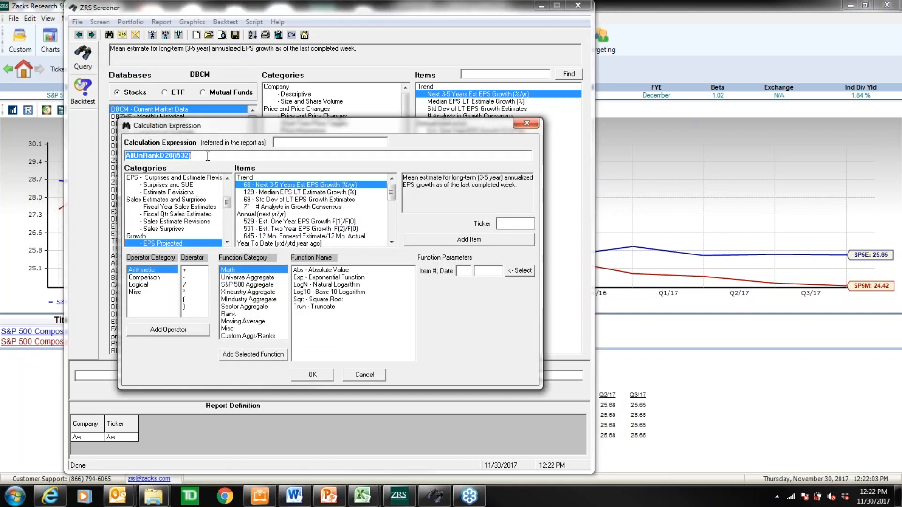
key("Delete")
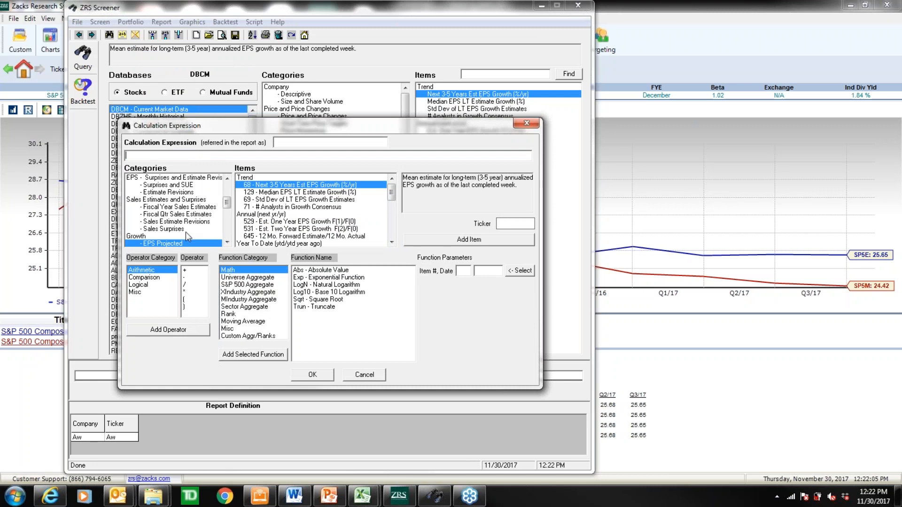
Step: Enter P/E using 12 mo. forward EPS Estimate (item 646) in the expression, followed by the division operator
left_click(296, 192)
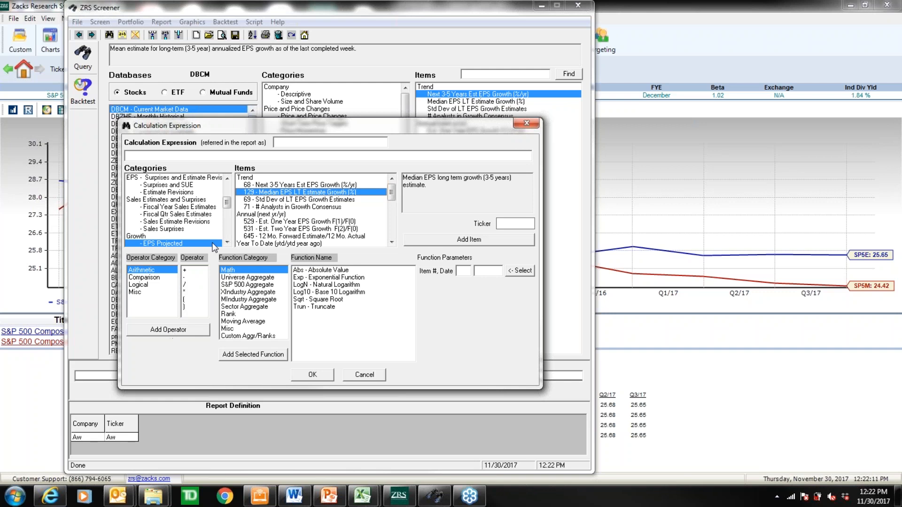
left_click(227, 242)
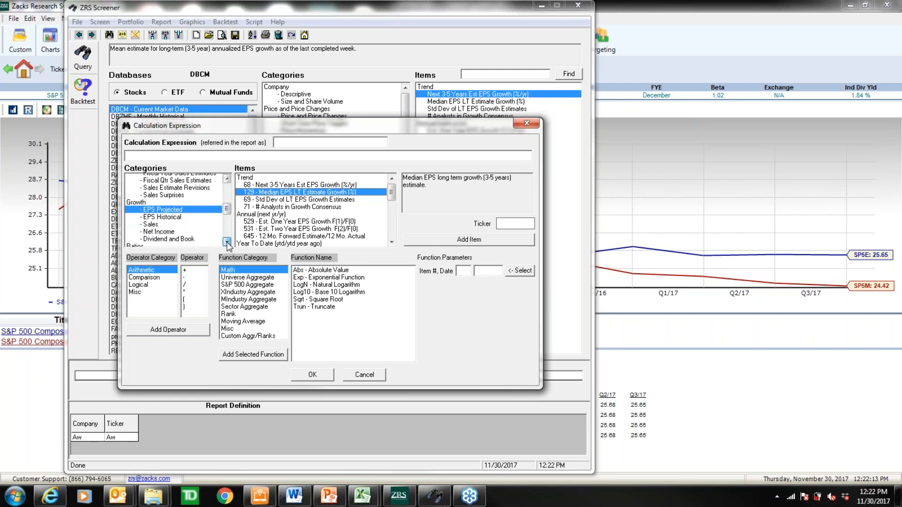
left_click(227, 243)
left_click(227, 243)
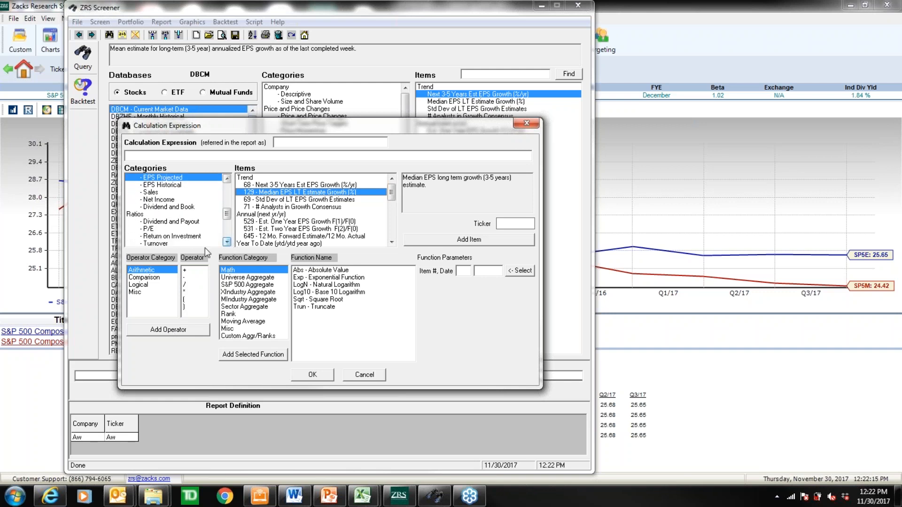
left_click(149, 229)
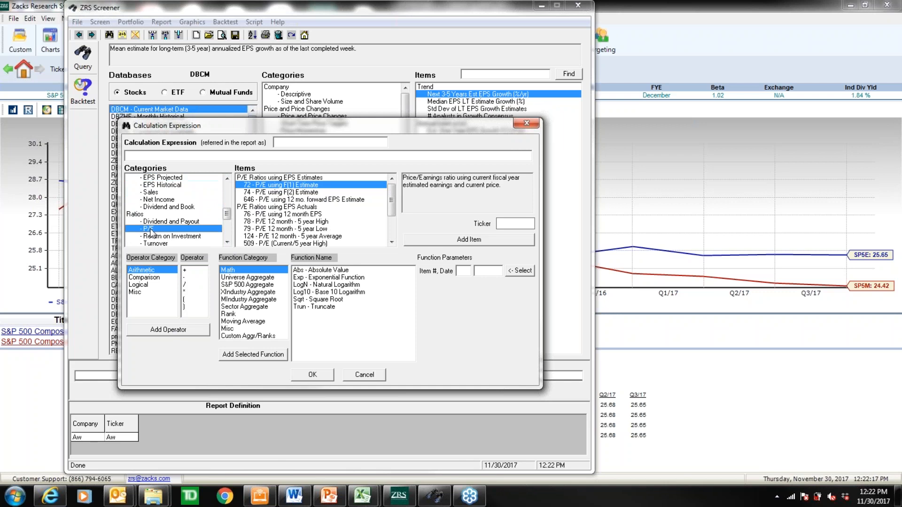
left_click(285, 200)
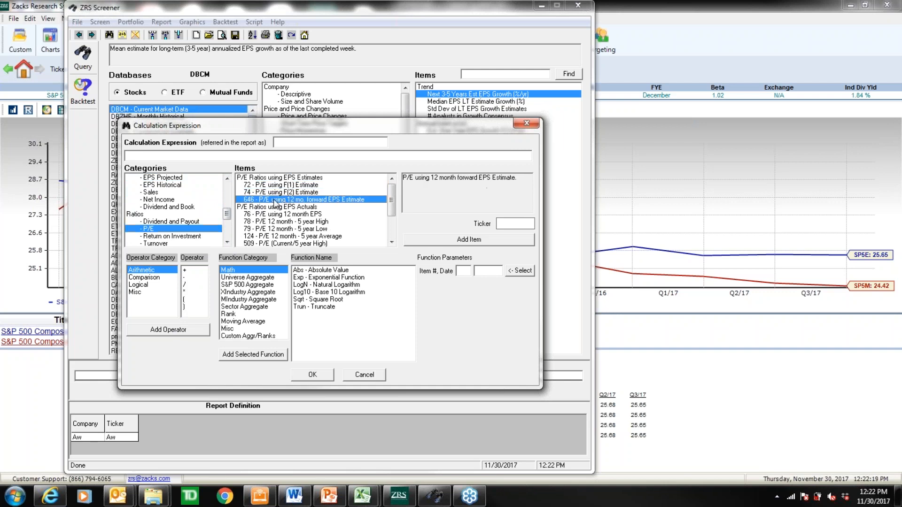
double_click(347, 202)
left_click(188, 284)
double_click(146, 157)
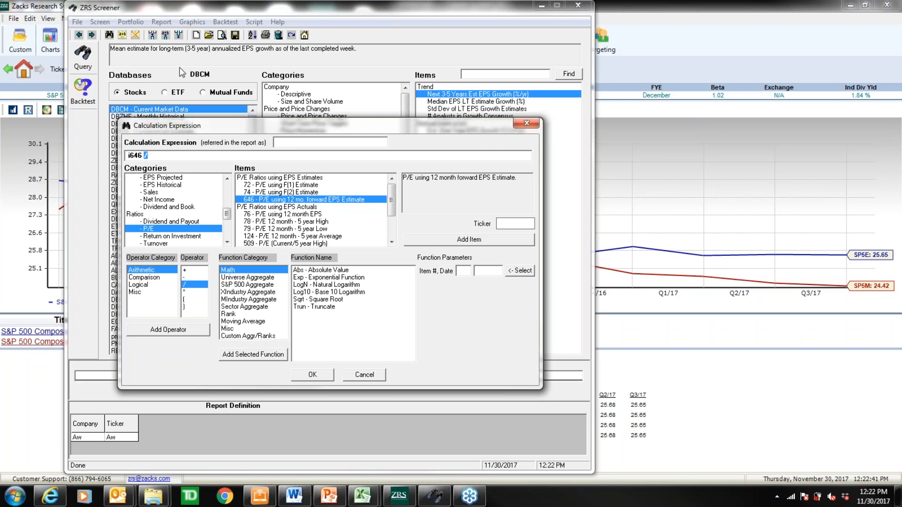
type("/")
Step: Add Next 3-5 Years Est EPS Growth (%/yr) (item 68) as the divisor, making the expression i646 / i68
left_click(227, 179)
left_click(227, 179)
left_click(163, 193)
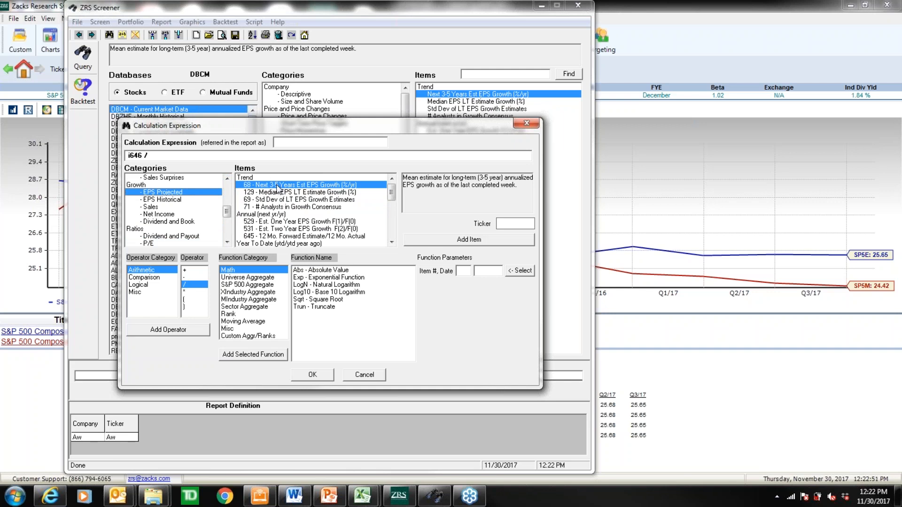
double_click(278, 189)
left_click(127, 156)
left_click(192, 292)
left_click(187, 157)
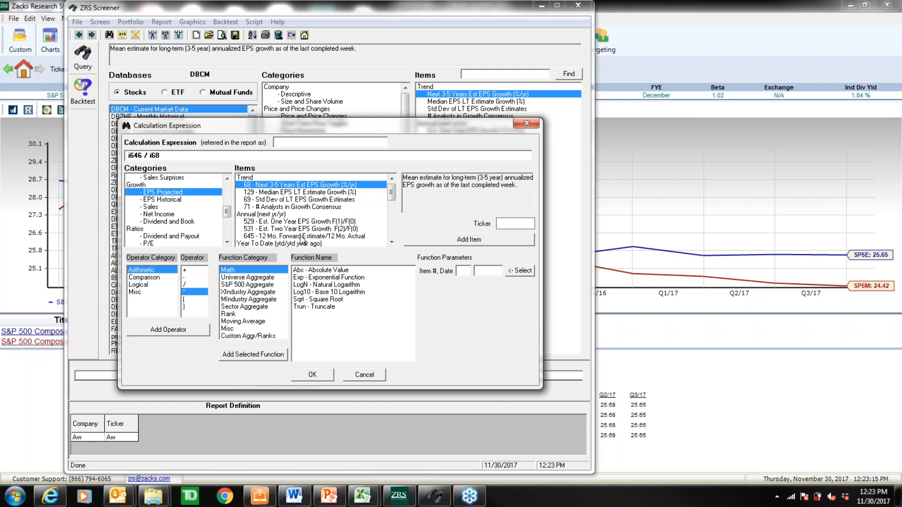
left_click_drag(263, 122, 377, 104)
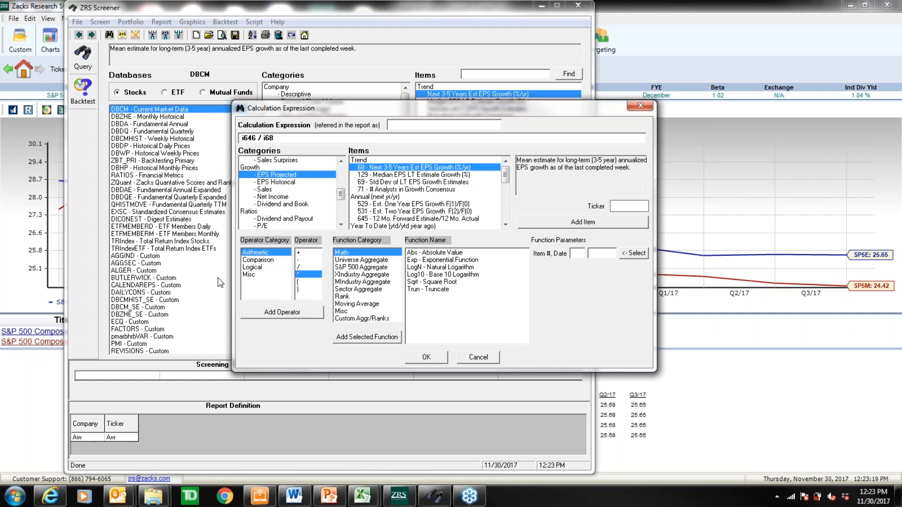
left_click_drag(241, 137, 285, 140)
left_click(285, 141)
left_click_drag(307, 111, 195, 300)
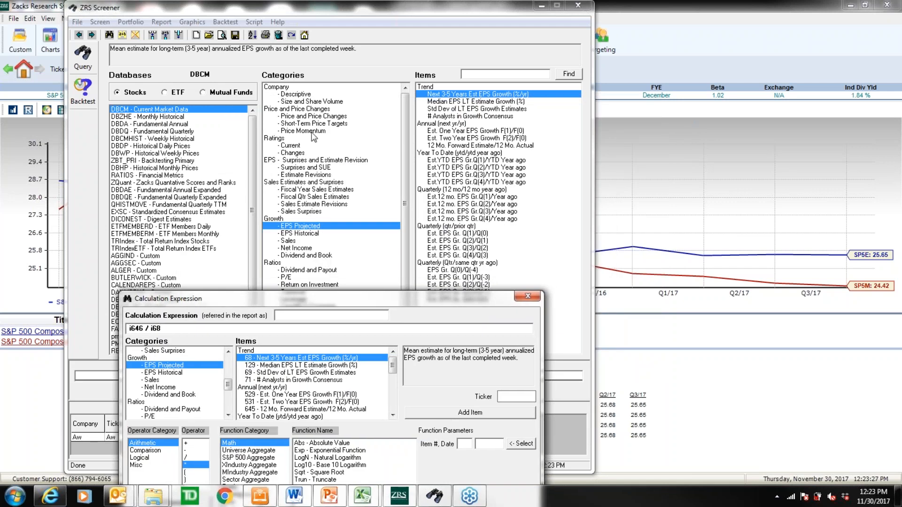
left_click_drag(324, 298, 365, 202)
left_click_drag(365, 151, 414, 96)
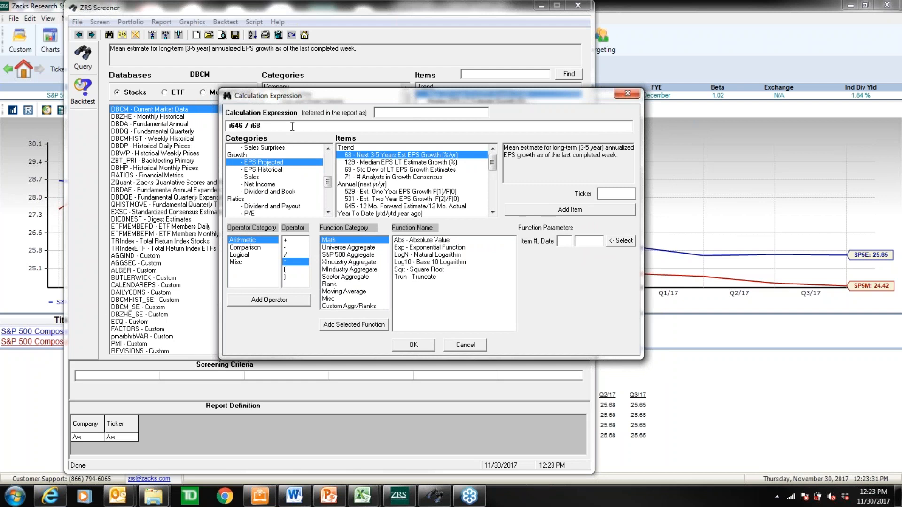
Step: Accept the i646 / i68 expression and screen it with the In operator for the range 0 to 1
left_click(412, 347)
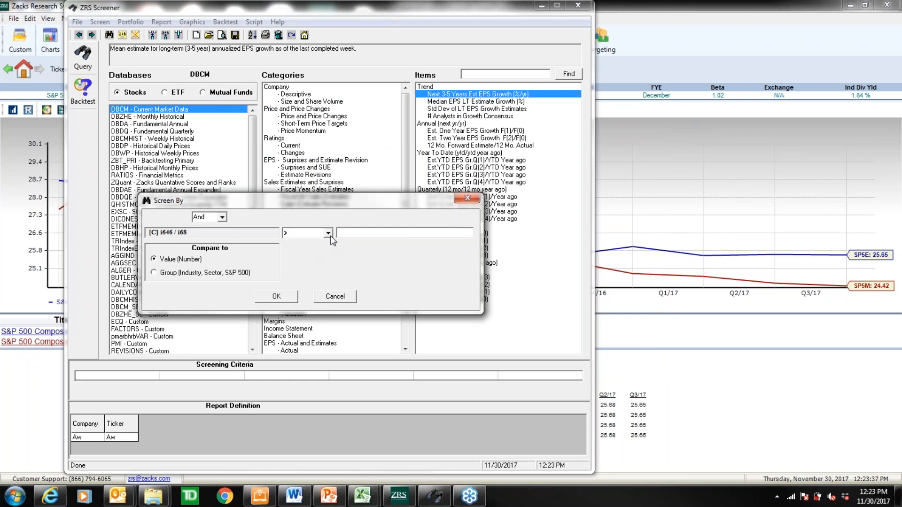
left_click(328, 233)
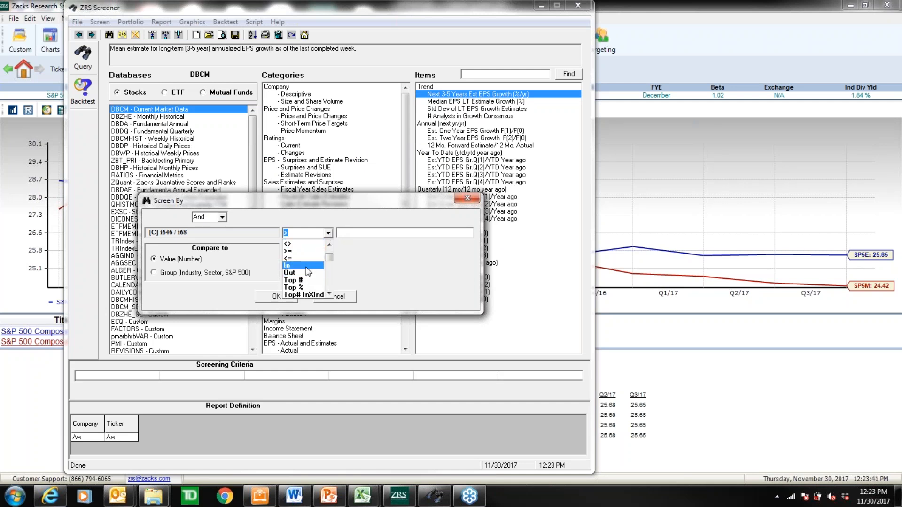
left_click(306, 266)
left_click(450, 233)
type("0")
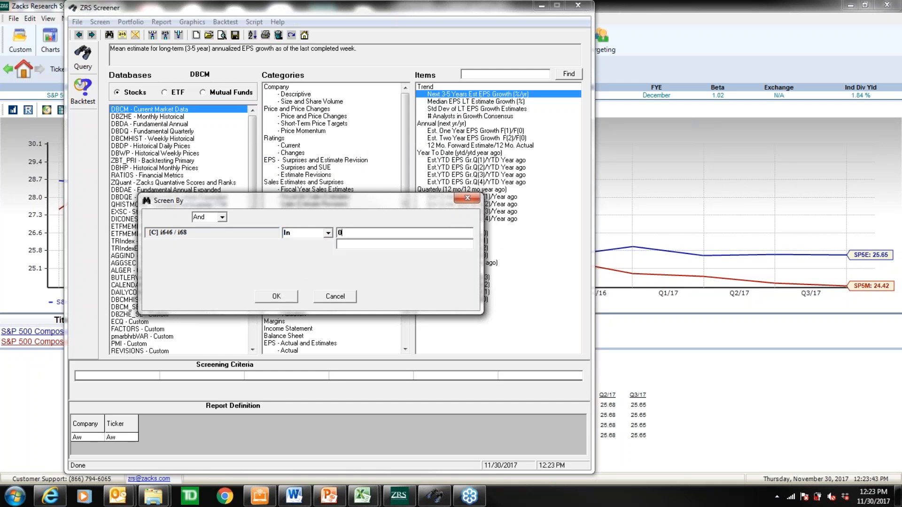
type("1")
left_click(281, 297)
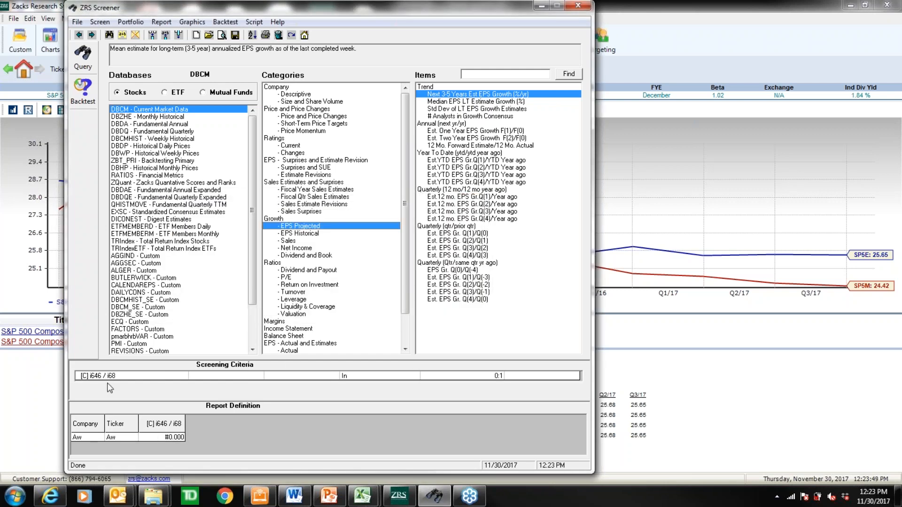
Step: Run the calculated-ratio screen, load the rest of the data, and look over the listed tickers and their ratios
left_click(81, 59)
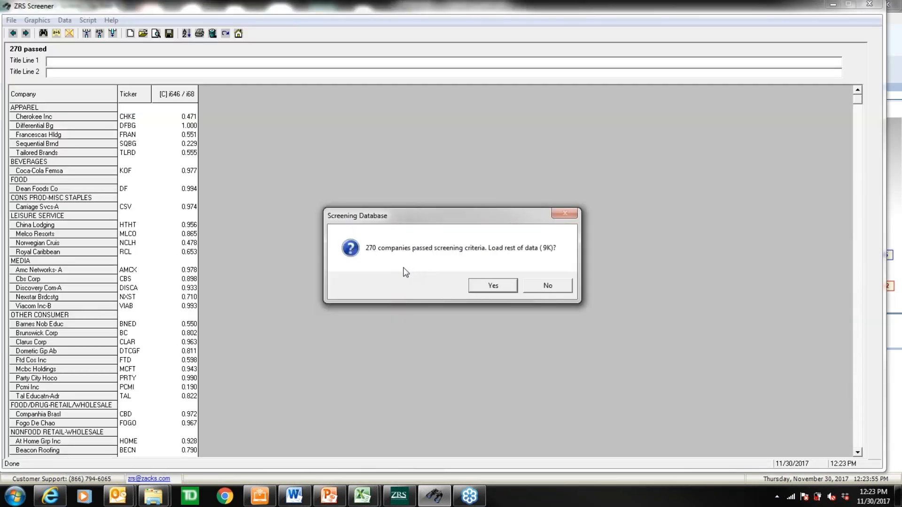
left_click(493, 285)
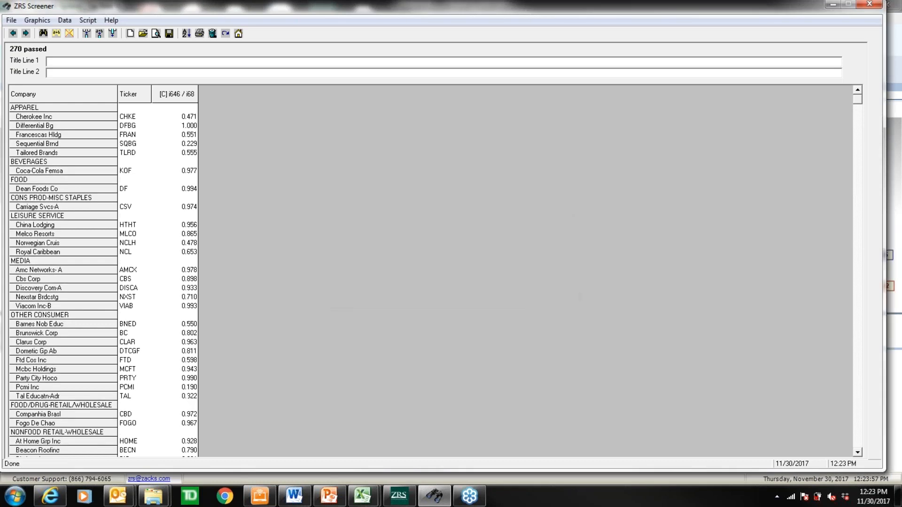
left_click_drag(123, 118, 126, 305)
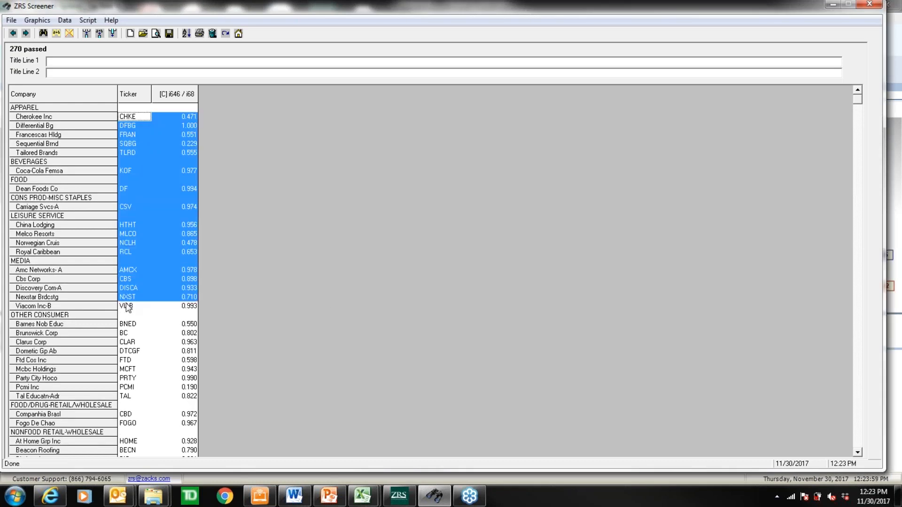
left_click(129, 325)
left_click(130, 388)
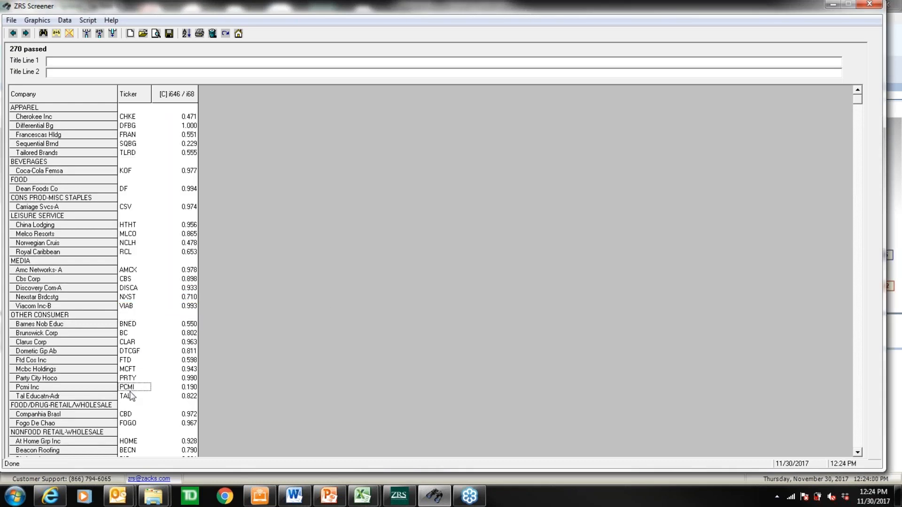
Step: Go back from the screening results to the query page
left_click(14, 33)
left_click(33, 20)
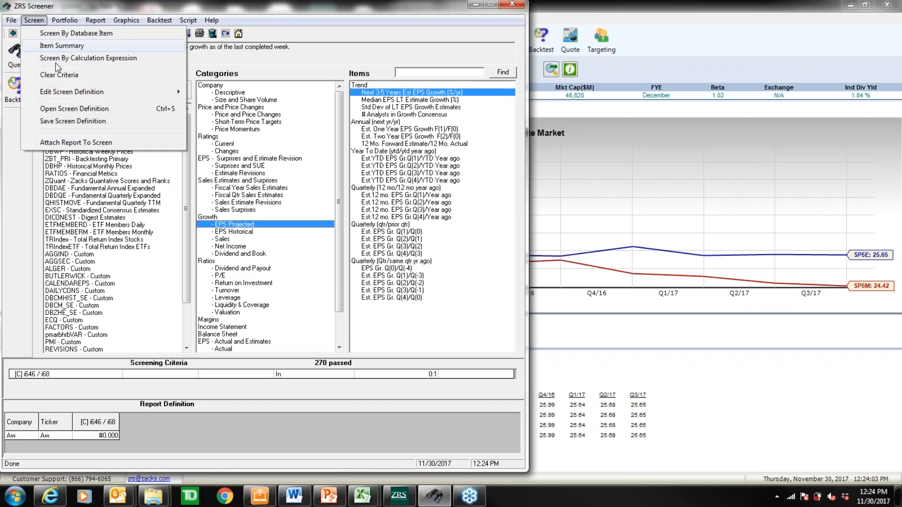
left_click(81, 59)
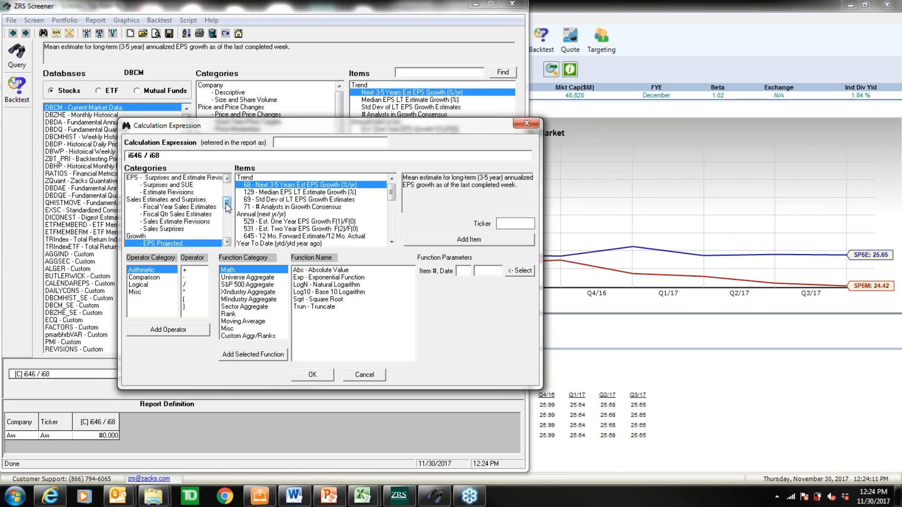
left_click(380, 374)
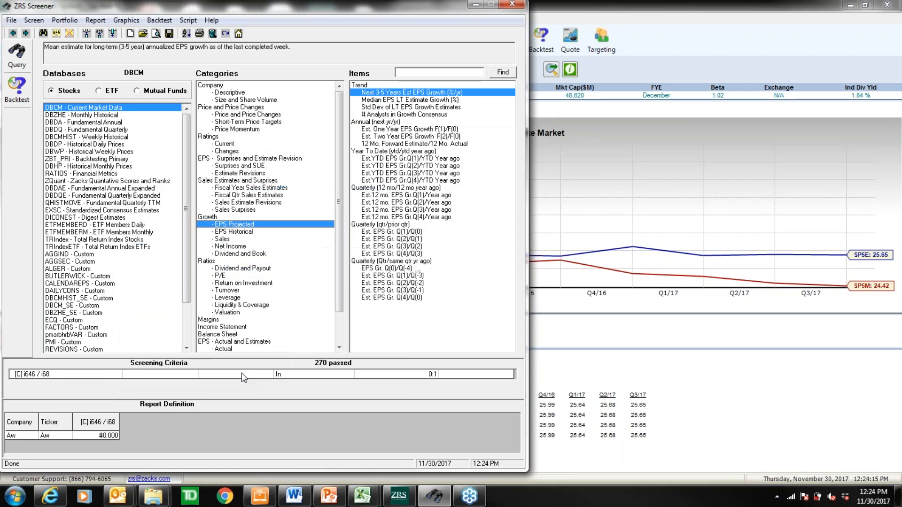
Step: Clear the screening criteria and remove the calculated column from the report definition
left_click(34, 21)
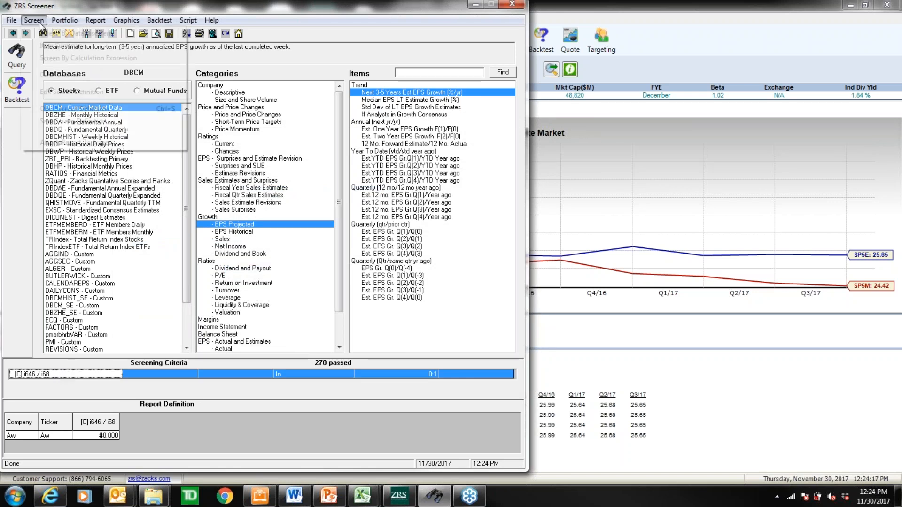
left_click(61, 75)
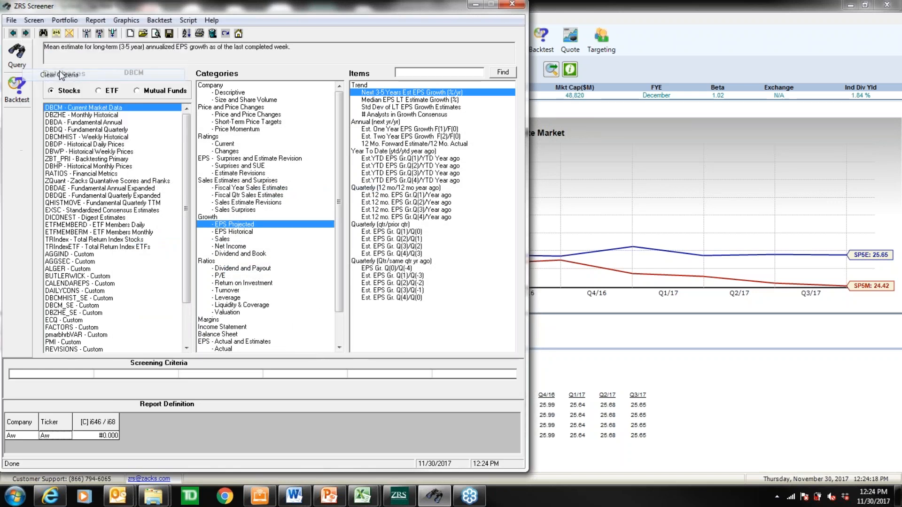
left_click(95, 20)
left_click(110, 62)
left_click_drag(145, 5, 281, 7)
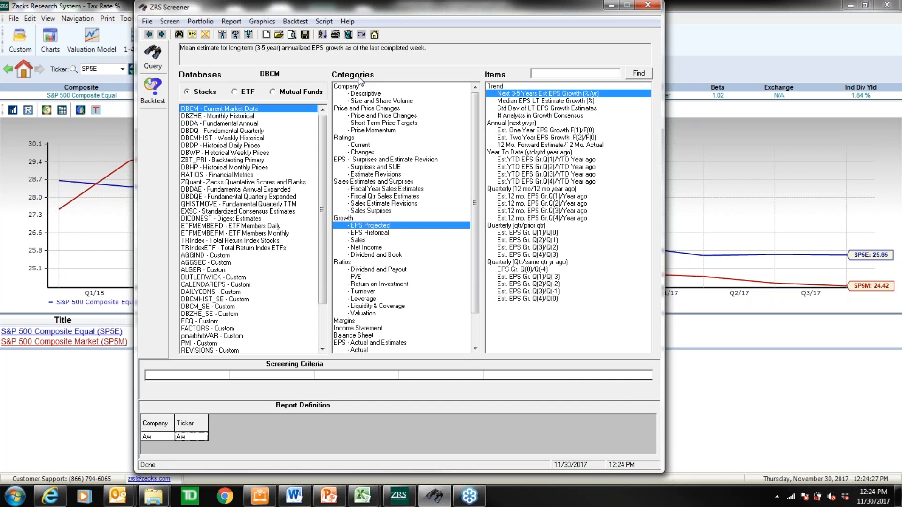
Step: Look over the items offered under the Return on Investment and Leverage ratio categories
left_click(371, 285)
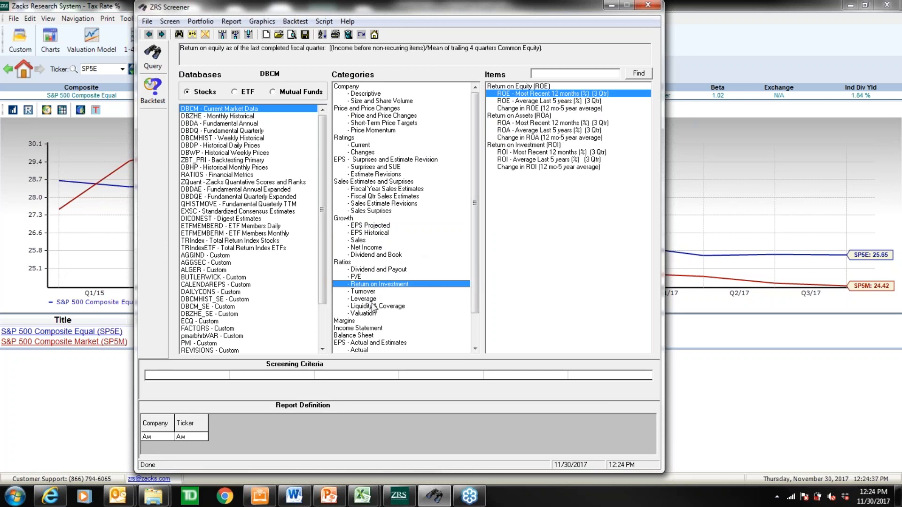
left_click(373, 299)
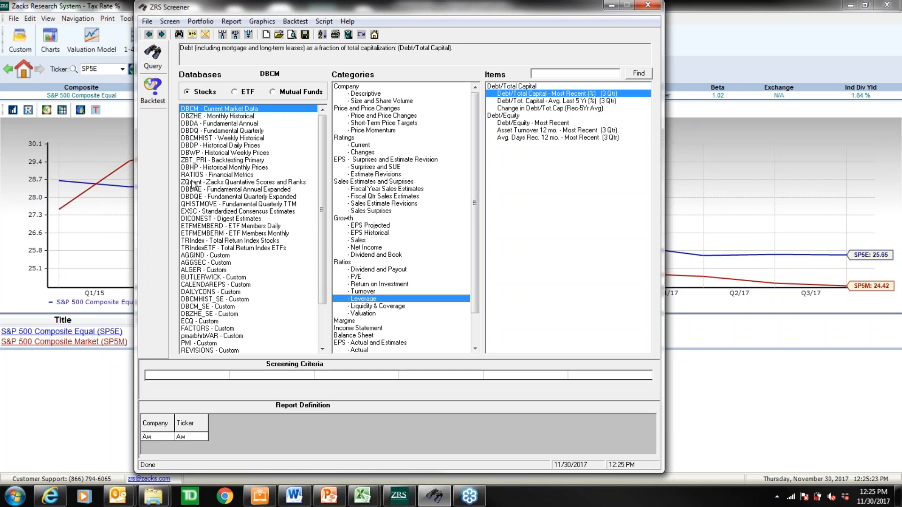
Step: Switch to the RATIOS - Financial Metrics database and compare its Current and History items, leaving the Current category selected
left_click(197, 176)
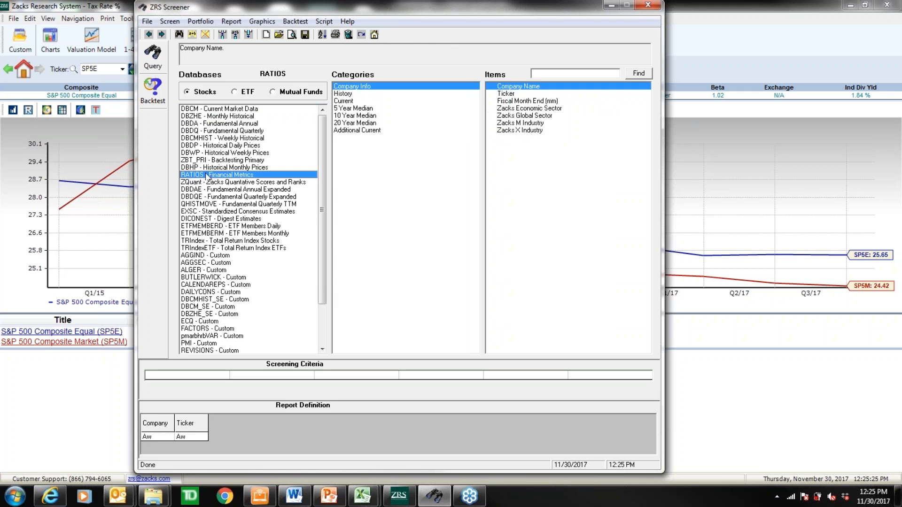
left_click(353, 102)
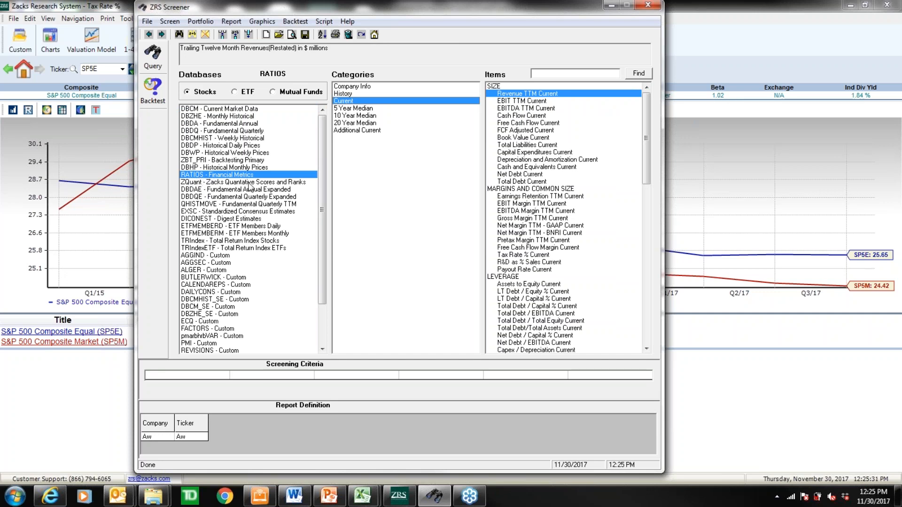
left_click_drag(647, 133, 639, 98)
scroll(646, 150, "down", 2)
scroll(645, 150, "down", 2)
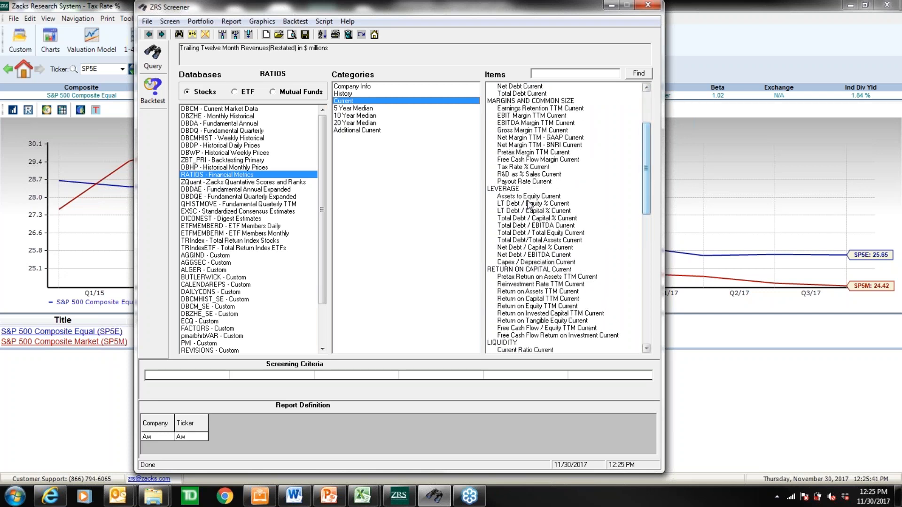
left_click_drag(646, 154, 646, 121)
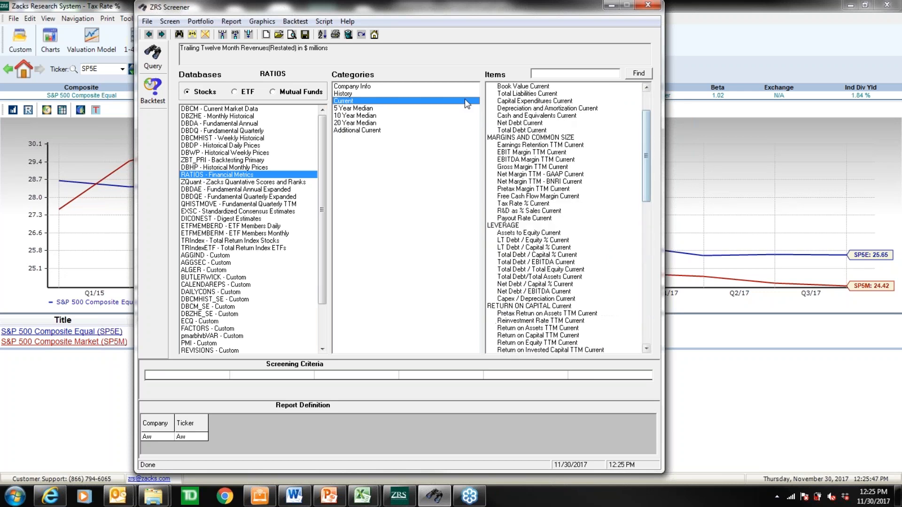
left_click(348, 92)
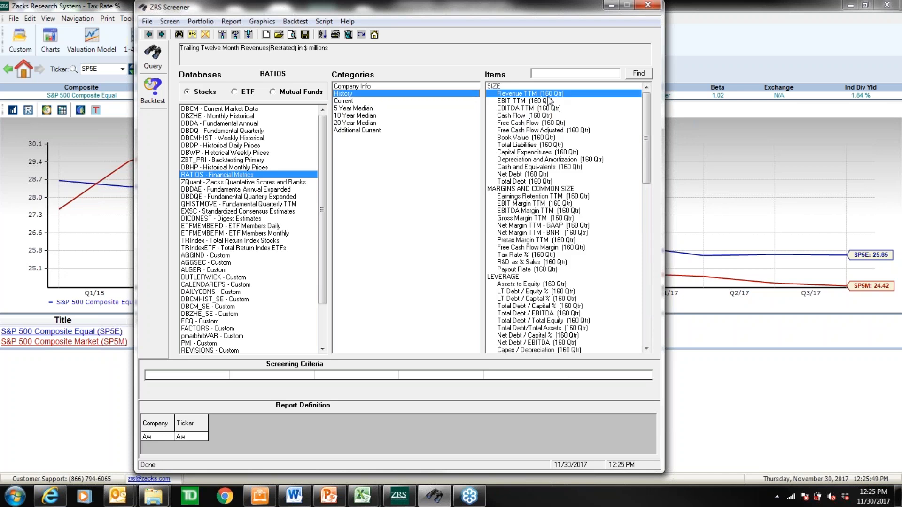
left_click(361, 103)
left_click_drag(645, 120, 645, 265)
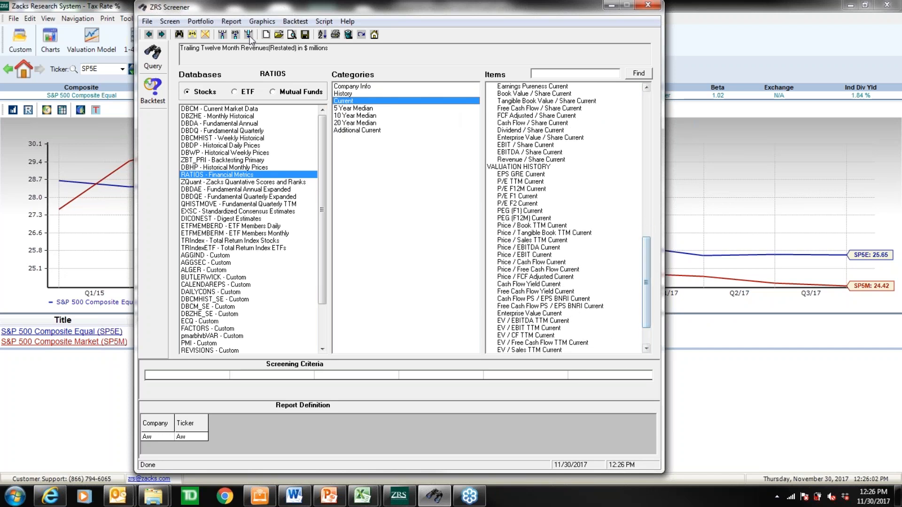
Step: Start a new calculation expression, remove the old i646 / i68 text, and pick item 540 - Return on Equity TTM Current
left_click(173, 24)
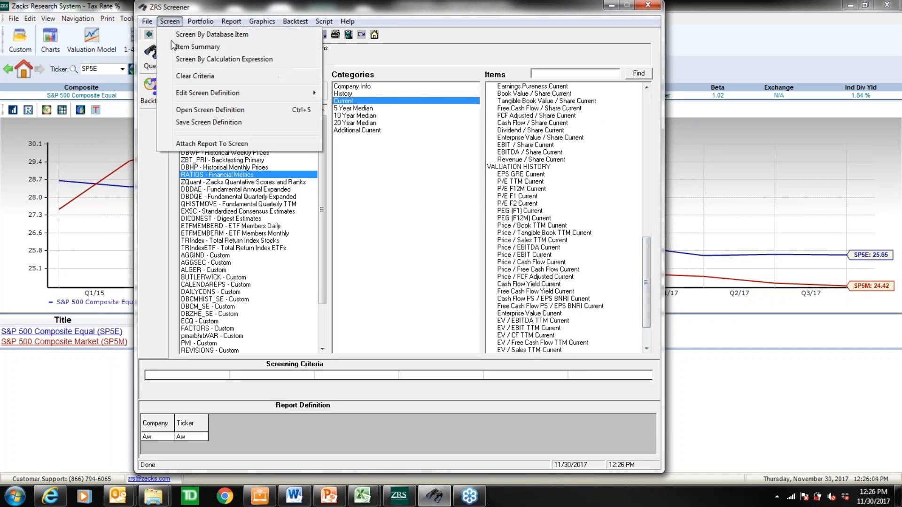
left_click(208, 60)
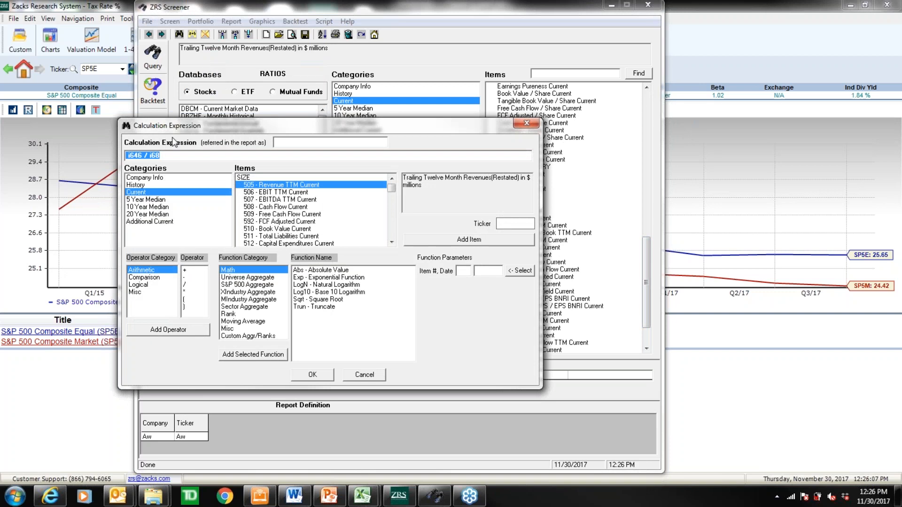
key("Delete")
left_click_drag(391, 190, 392, 213)
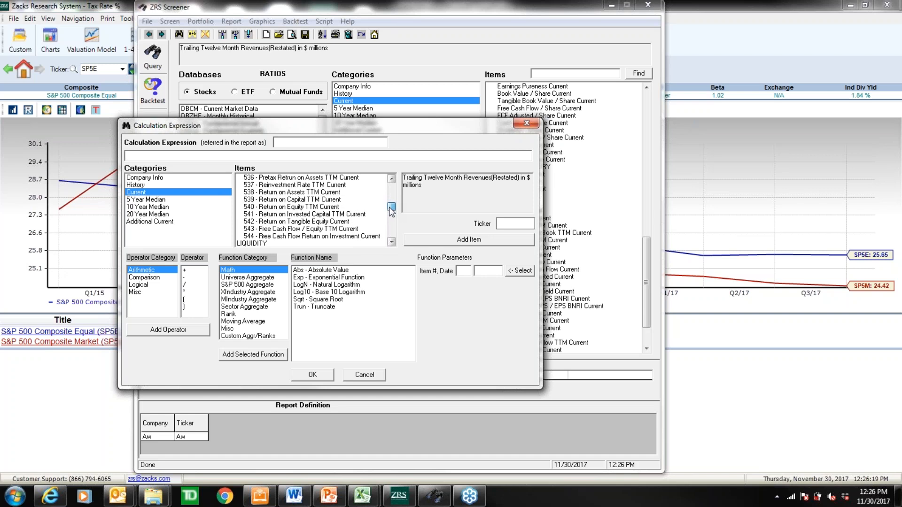
left_click(299, 208)
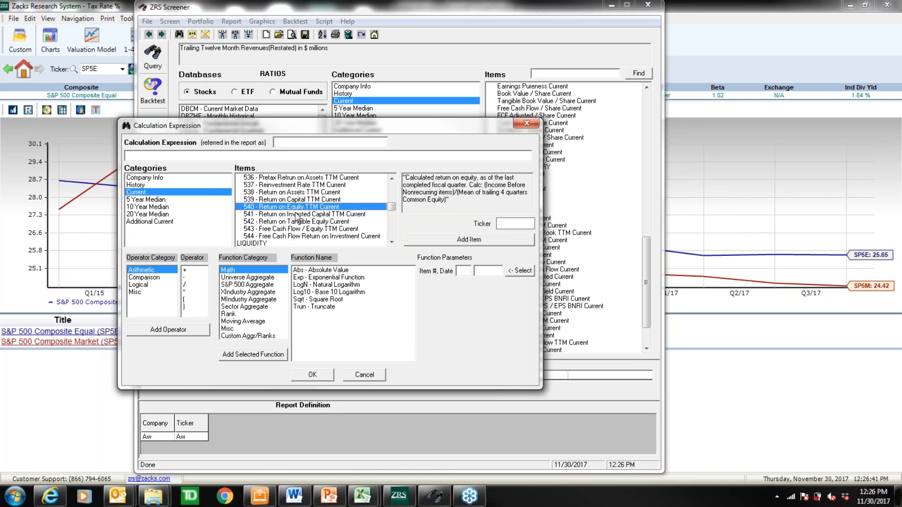
Step: Compare the full-universe Rank functions and choose AllUnRank - Uniform Rank Full Universe
left_click(230, 314)
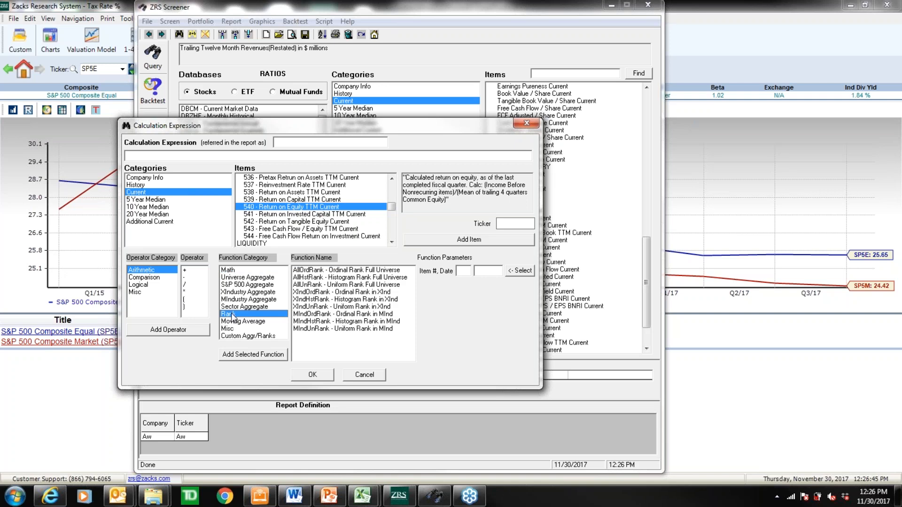
left_click(344, 271)
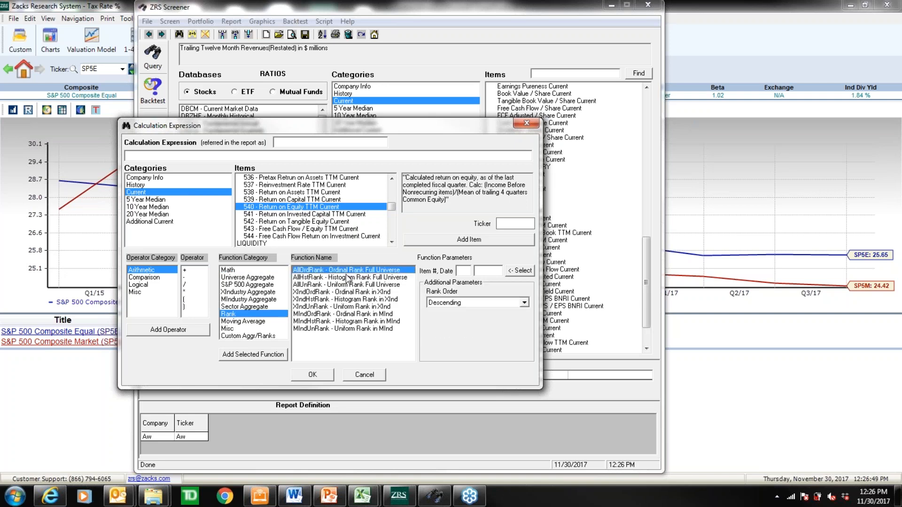
left_click(348, 277)
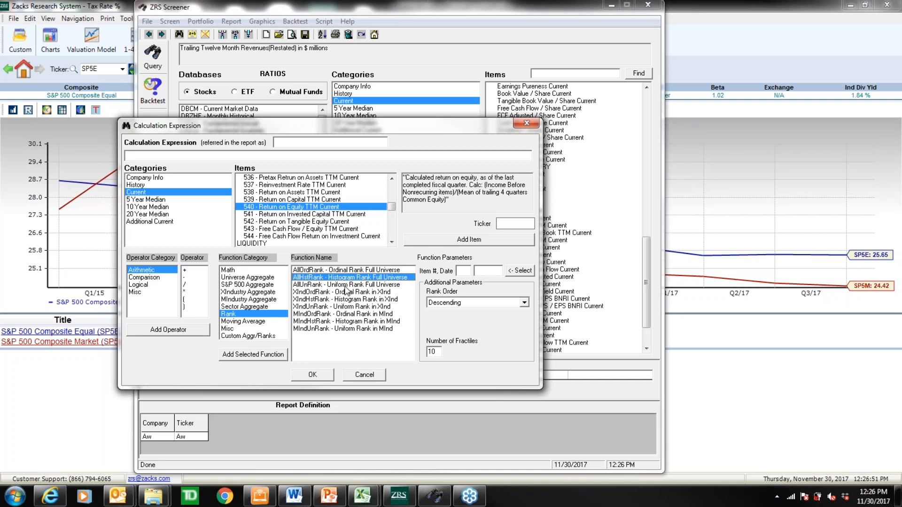
left_click(344, 284)
left_click(346, 271)
left_click(347, 278)
left_click(347, 285)
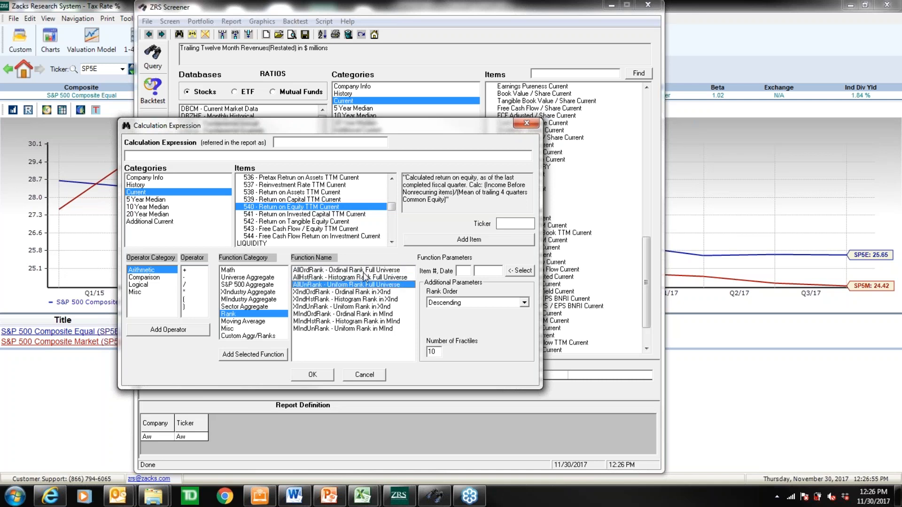
left_click(362, 271)
left_click(356, 285)
Step: Set the rank to 20 fractiles on item 540 and add the function, making the expression AllUnRankD20(i540)
double_click(429, 352)
type("2")
left_click(519, 272)
left_click(236, 355)
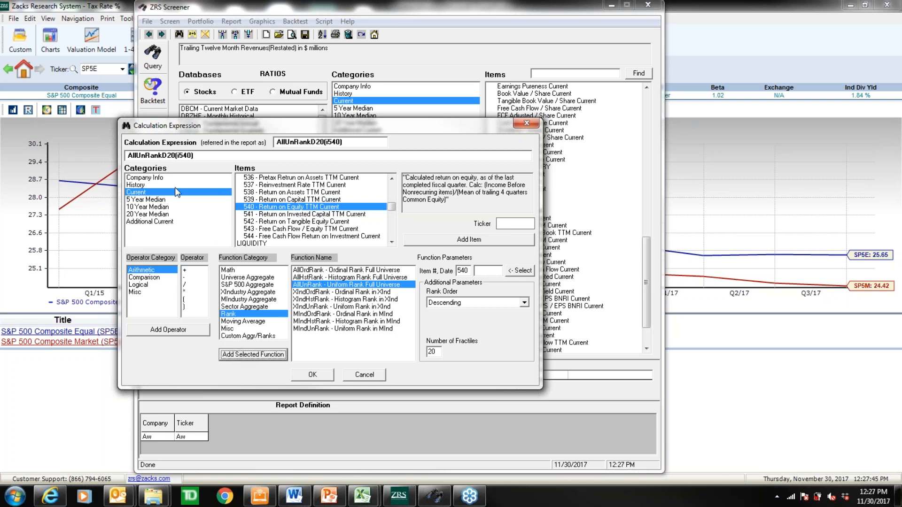
Step: Review and accept the AllUnRankD20(i540) expression, and screen it with the In operator for the range 2 to 7
left_click(193, 155)
left_click_drag(167, 156, 173, 155)
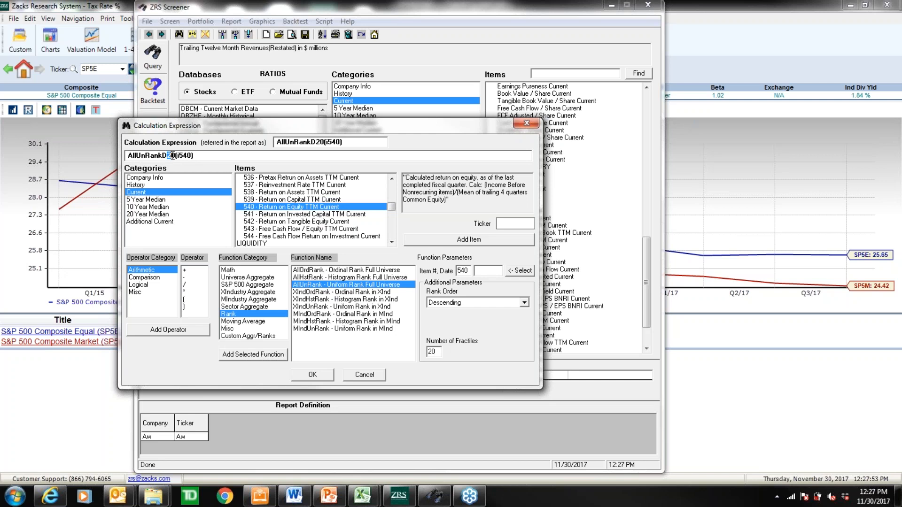
left_click_drag(178, 156, 190, 156)
left_click(205, 156)
left_click(308, 375)
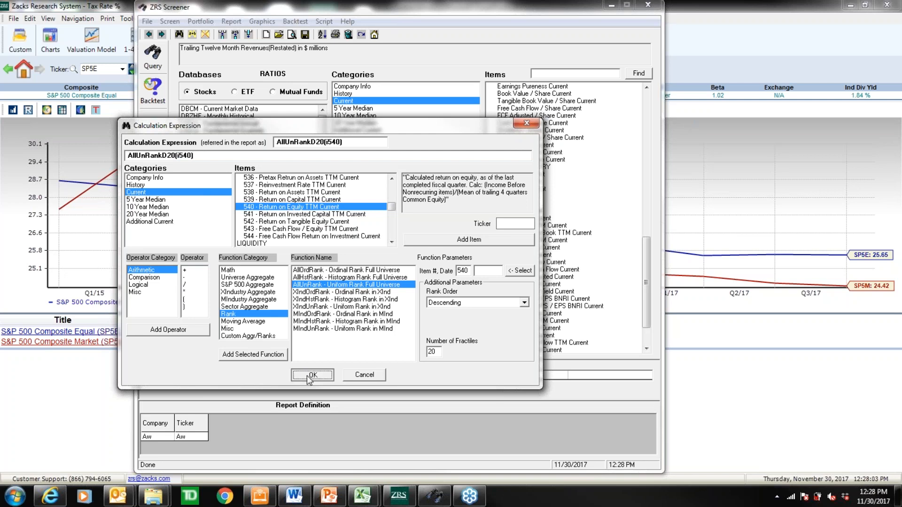
left_click_drag(352, 201, 415, 187)
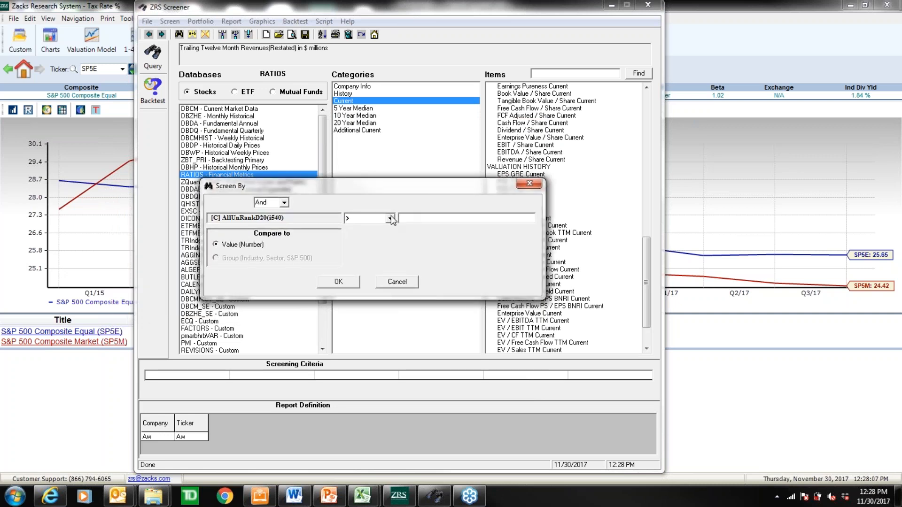
left_click(391, 218)
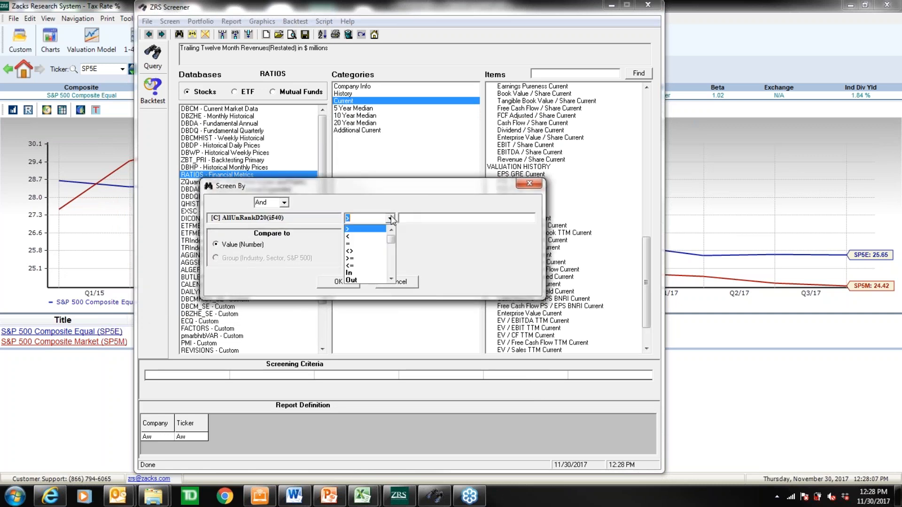
left_click(364, 273)
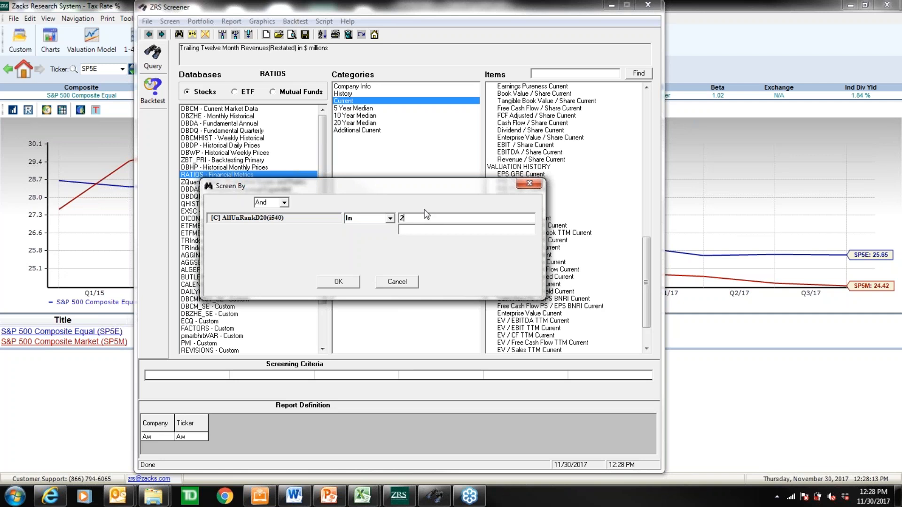
left_click(428, 230)
type("7")
left_click(409, 231)
left_click(339, 282)
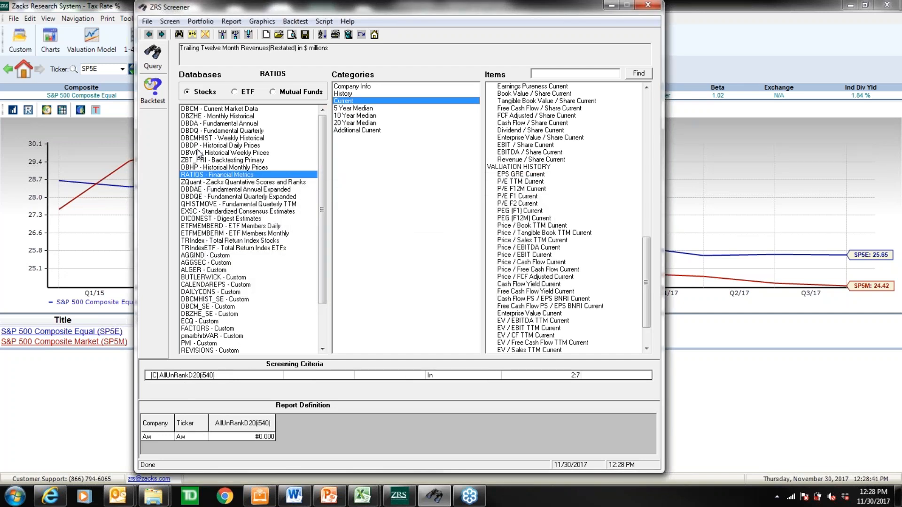
Step: Start another calculation expression and pick item 532 - Total Debt / Total Equity Current
left_click(170, 21)
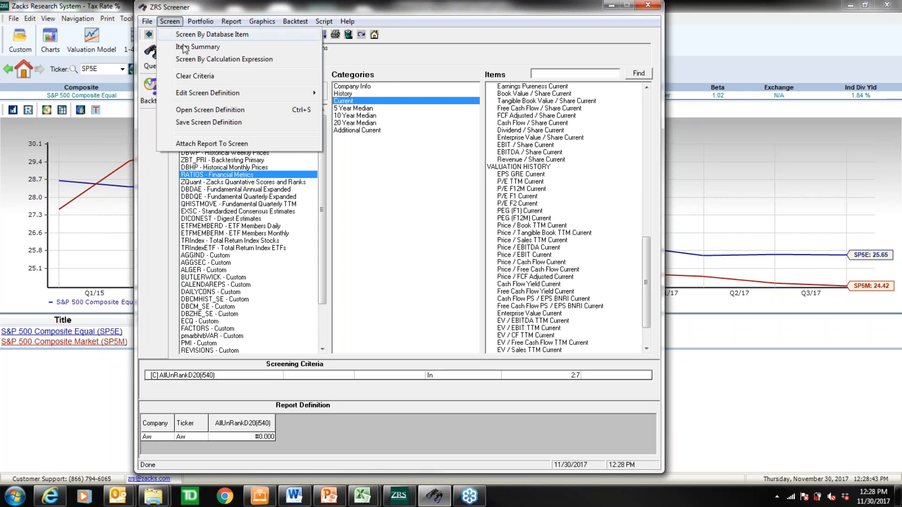
left_click(194, 59)
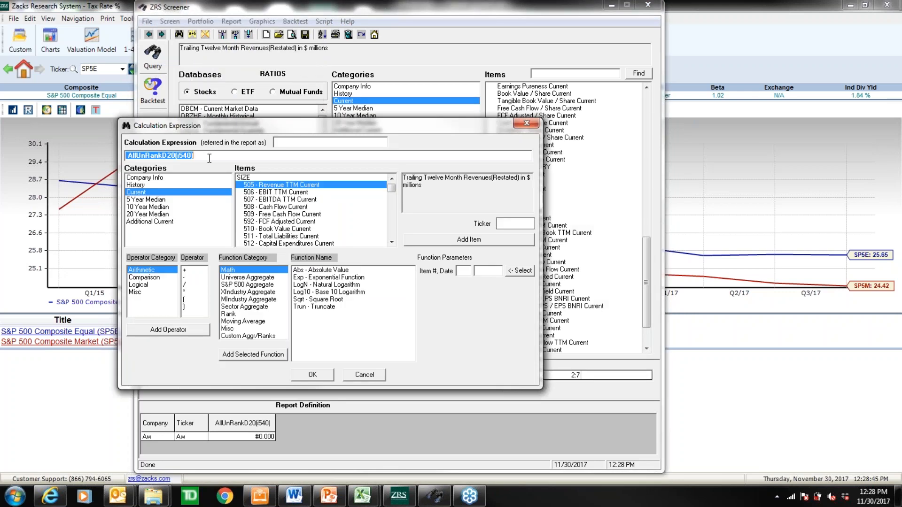
left_click_drag(392, 191, 393, 210)
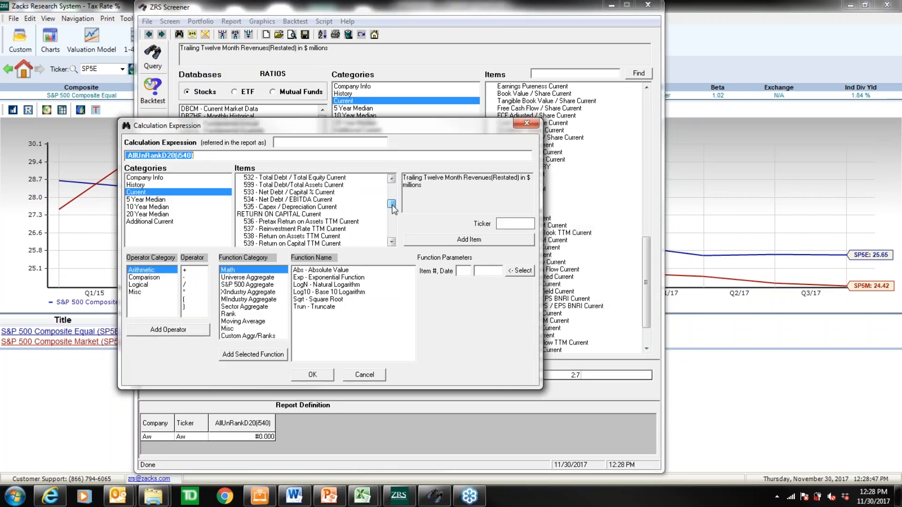
left_click(390, 245)
left_click(390, 245)
left_click(390, 244)
left_click(389, 244)
left_click(394, 179)
left_click(393, 179)
left_click(394, 179)
left_click(393, 179)
left_click(394, 179)
left_click(394, 179)
left_click(392, 179)
left_click(392, 179)
left_click(392, 179)
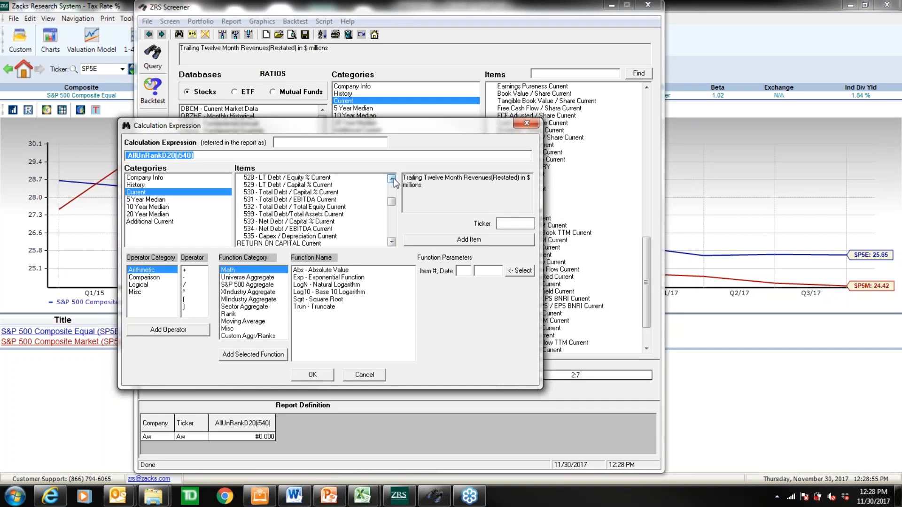
left_click(305, 208)
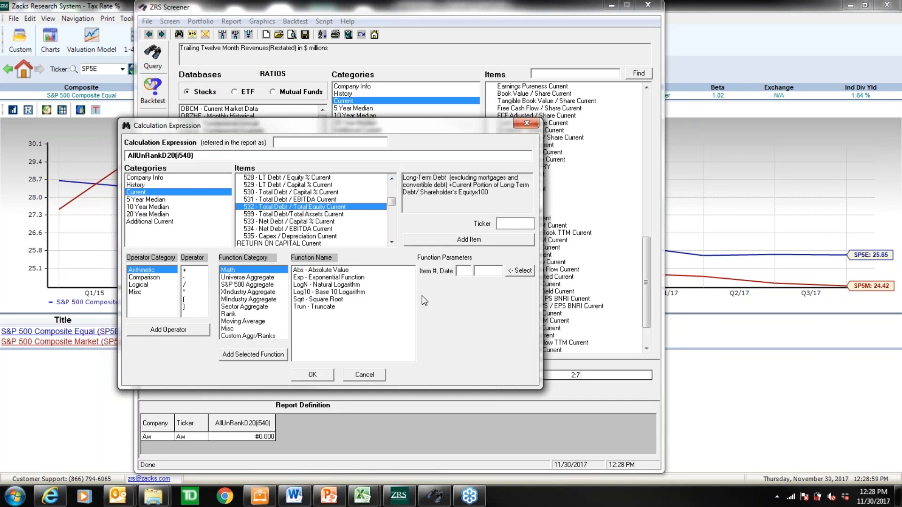
Step: Replace the old expression with AllUnRankD20(i532), a uniform full-universe rank of item 532 in 20 fractiles, keeping the Descending order
left_click(230, 313)
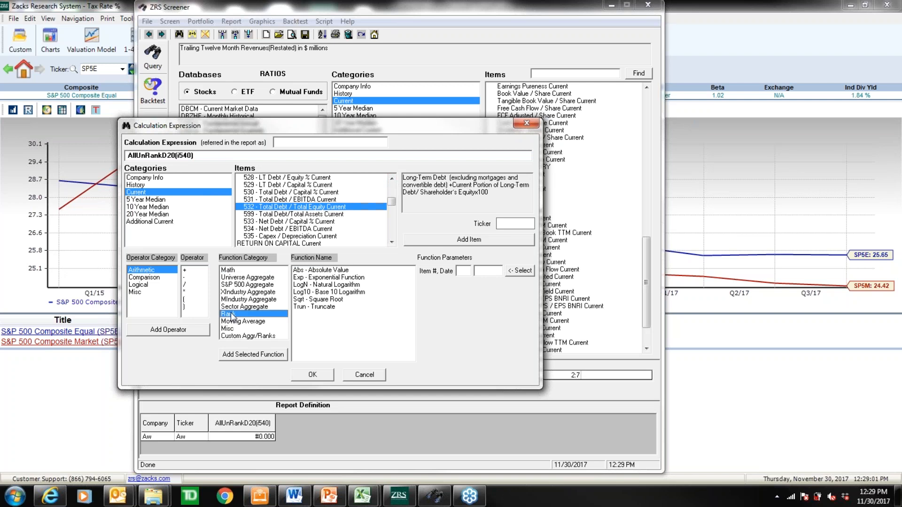
left_click(339, 285)
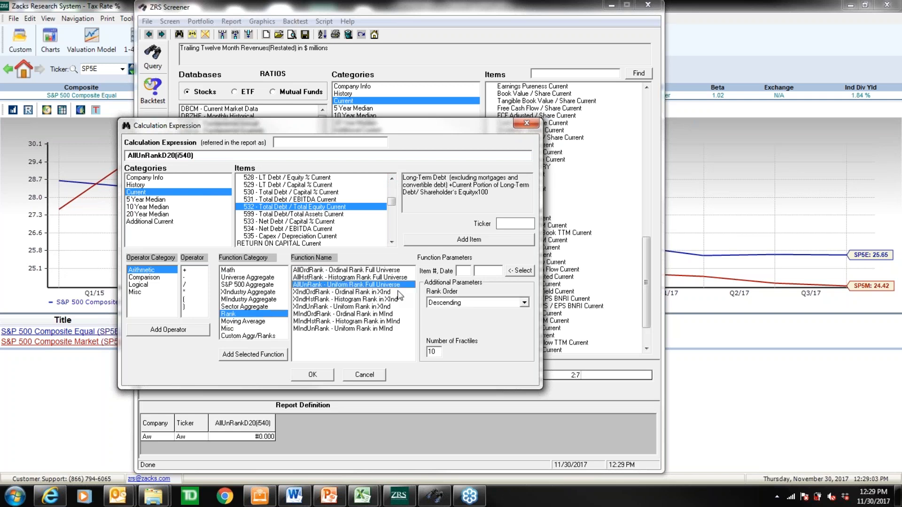
left_click(522, 271)
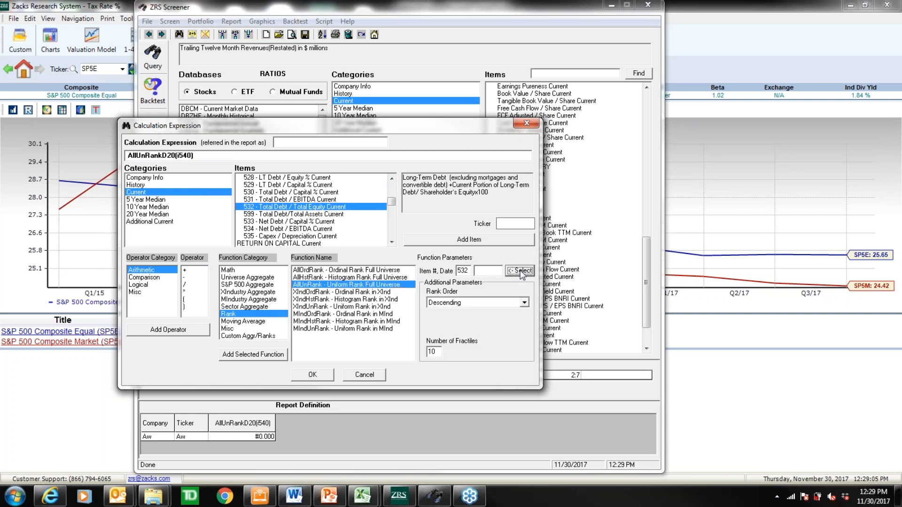
double_click(438, 351)
type("2")
left_click_drag(200, 156, 94, 138)
key("BackSpace")
left_click(261, 356)
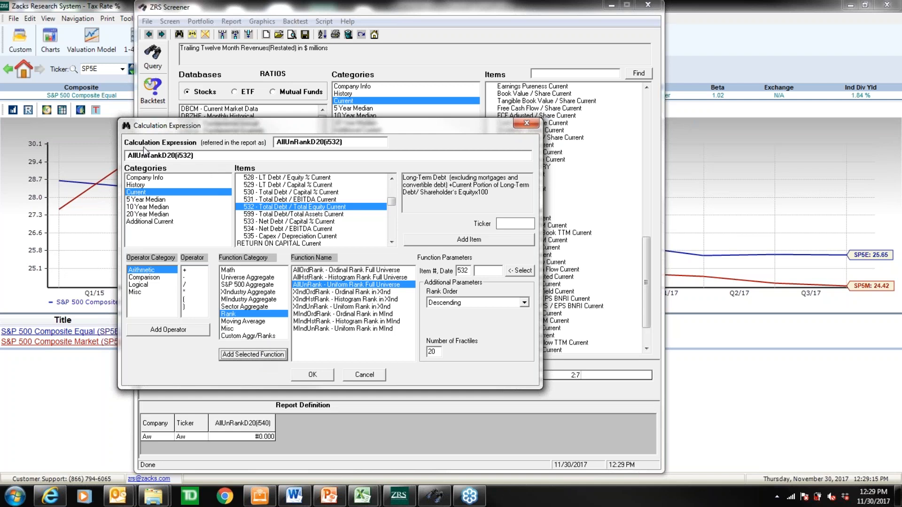
Step: Screen AllUnRankD20(i532) for values greater than 13, combined with And, and run the query with the rest of the data loaded
left_click(322, 375)
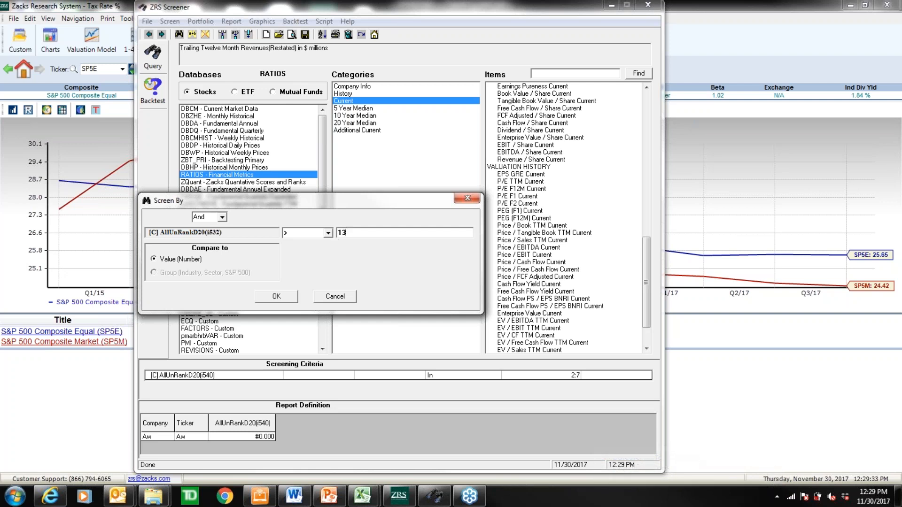
left_click(280, 298)
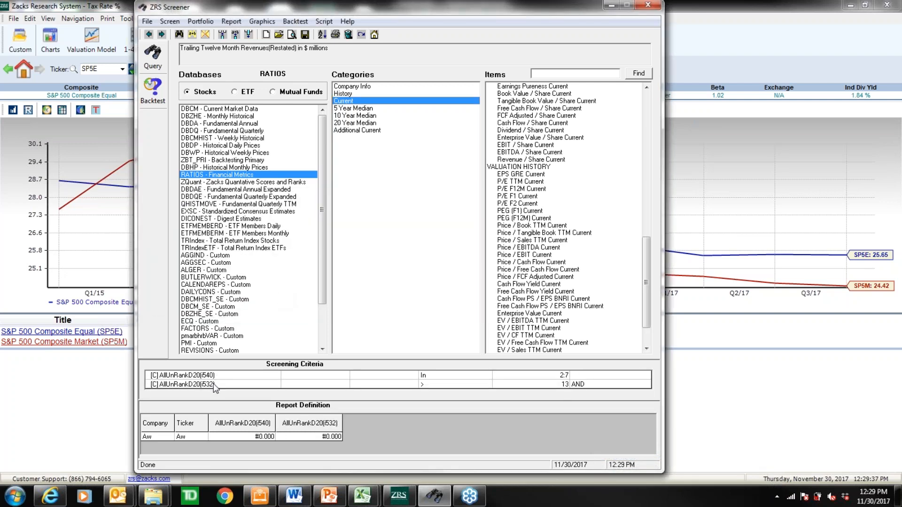
left_click(152, 56)
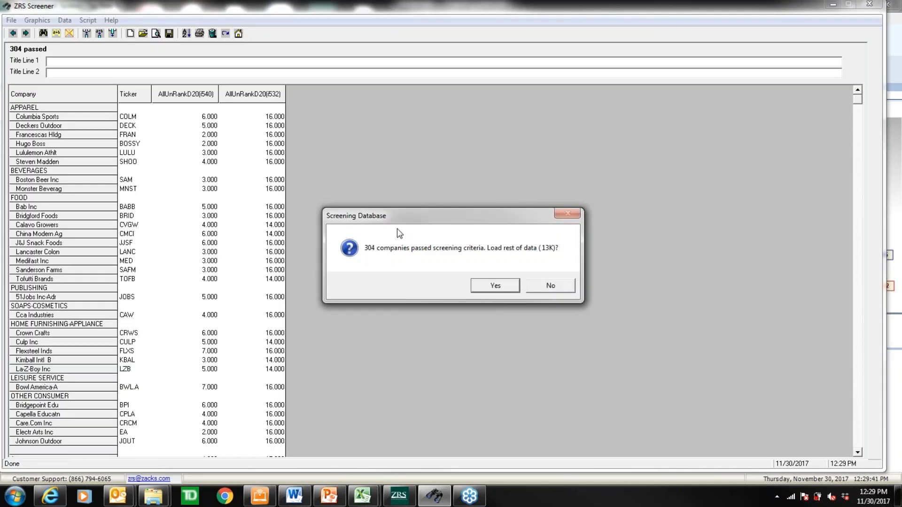
left_click(506, 283)
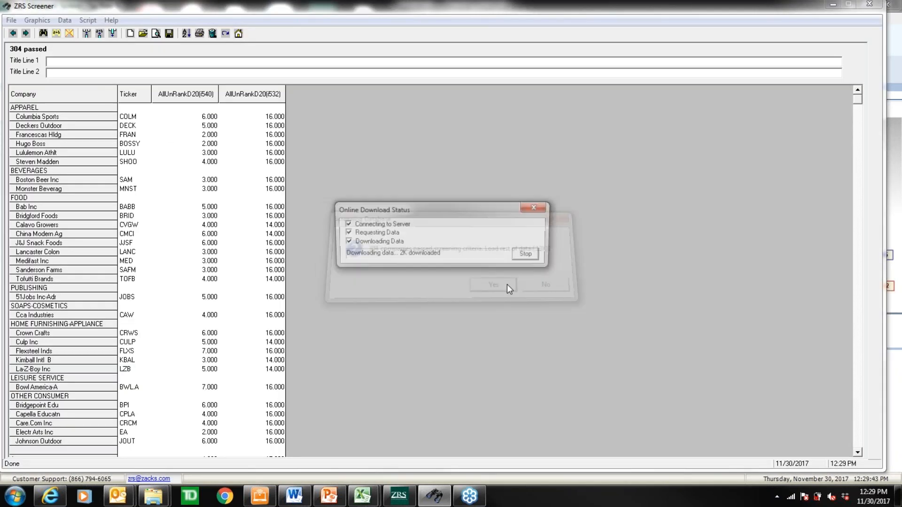
left_click_drag(125, 120, 131, 180)
left_click(142, 244)
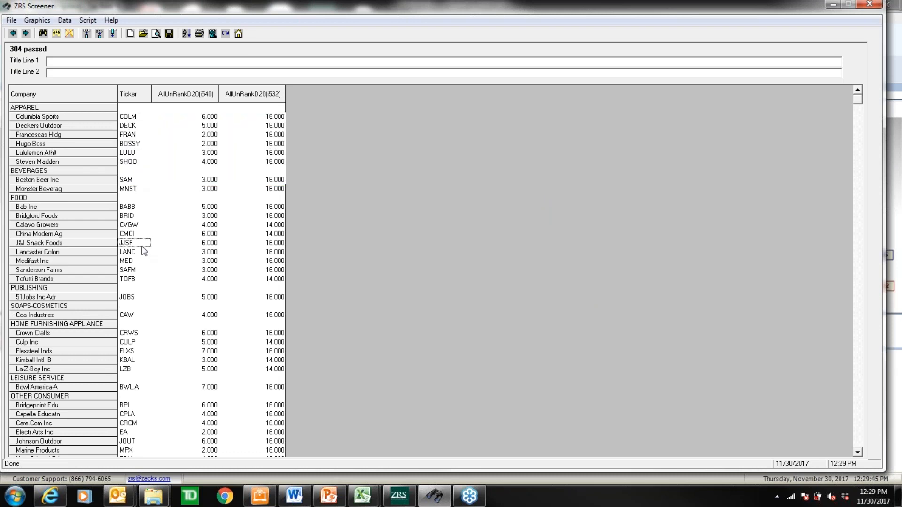
Step: Return to the screen definition and add Return on Equity TTM Current and Total Debt / Total Equity Current to the report
left_click(13, 33)
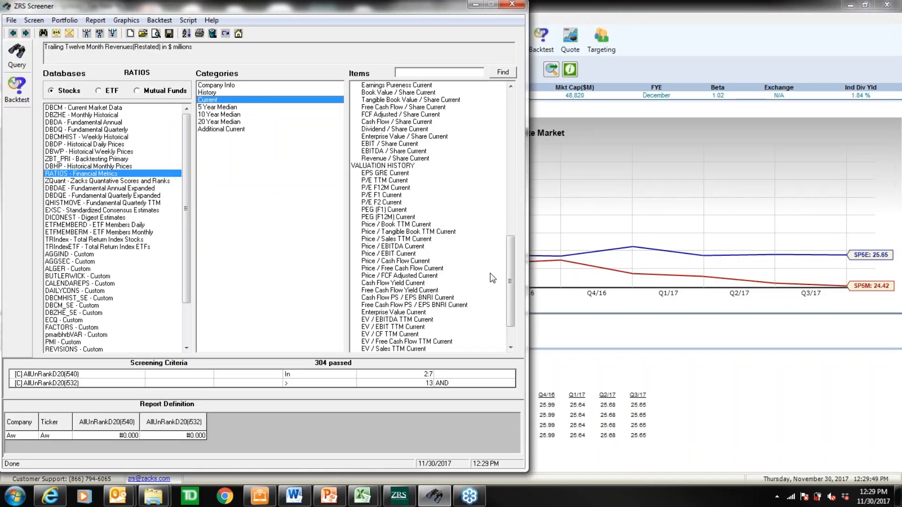
left_click_drag(509, 267, 509, 186)
left_click(395, 196)
right_click(394, 200)
left_click(423, 235)
left_click_drag(510, 188, 509, 176)
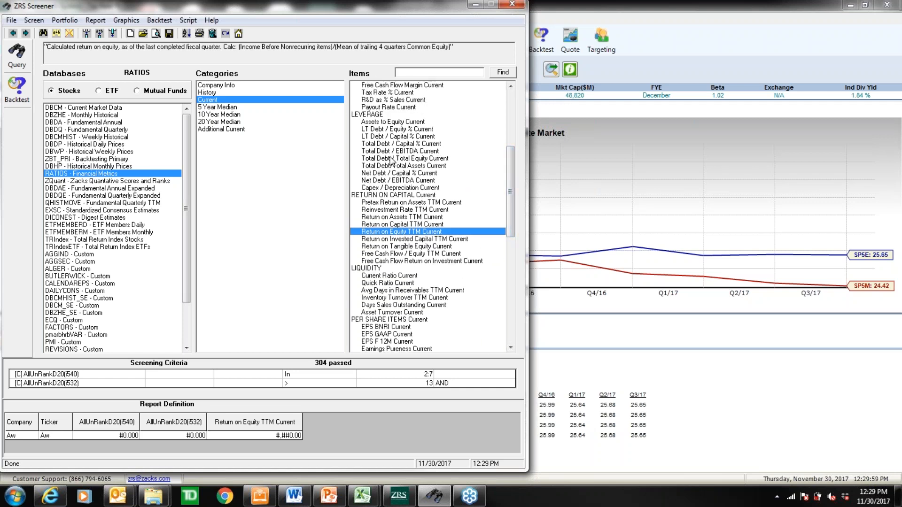
left_click(374, 160)
right_click(375, 160)
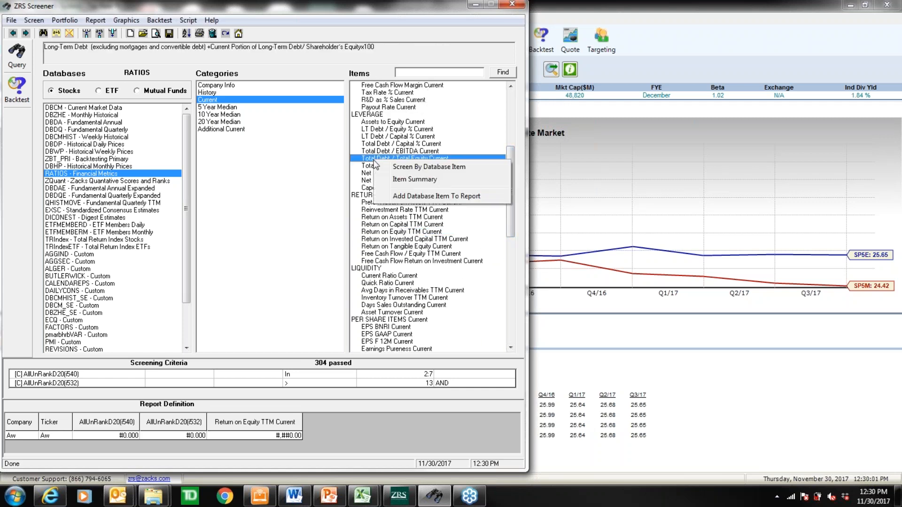
left_click(409, 196)
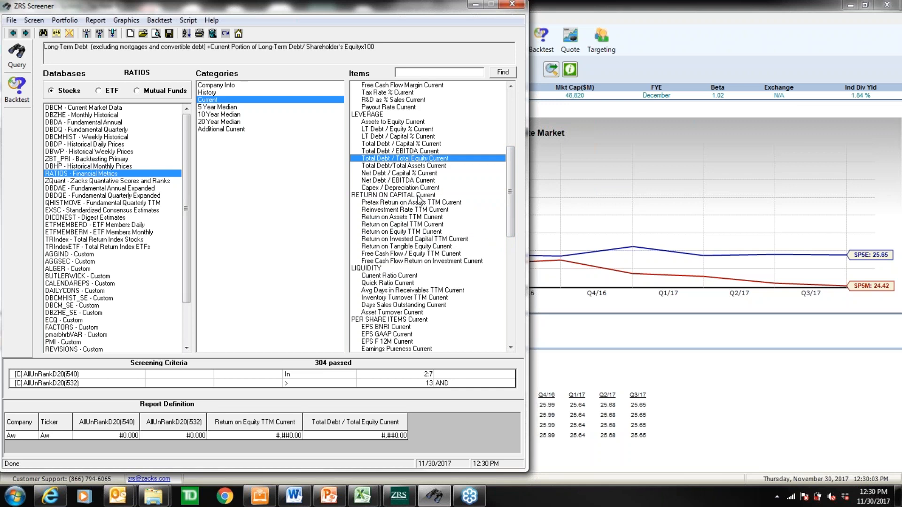
Step: Add Market Capitalization ($mil) from the DBCM database's Size and Share Volume category to the report, and rerun the query with all data loaded
left_click(143, 108)
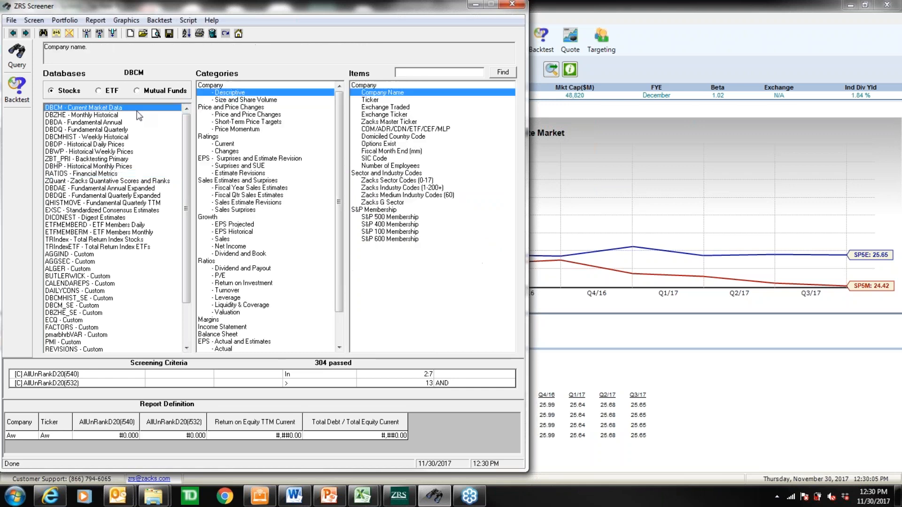
left_click(238, 100)
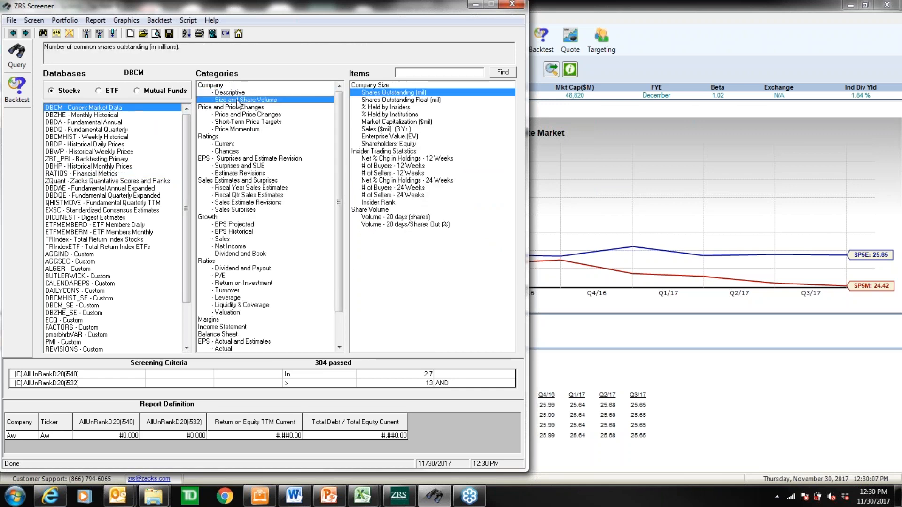
left_click(386, 122)
right_click(386, 122)
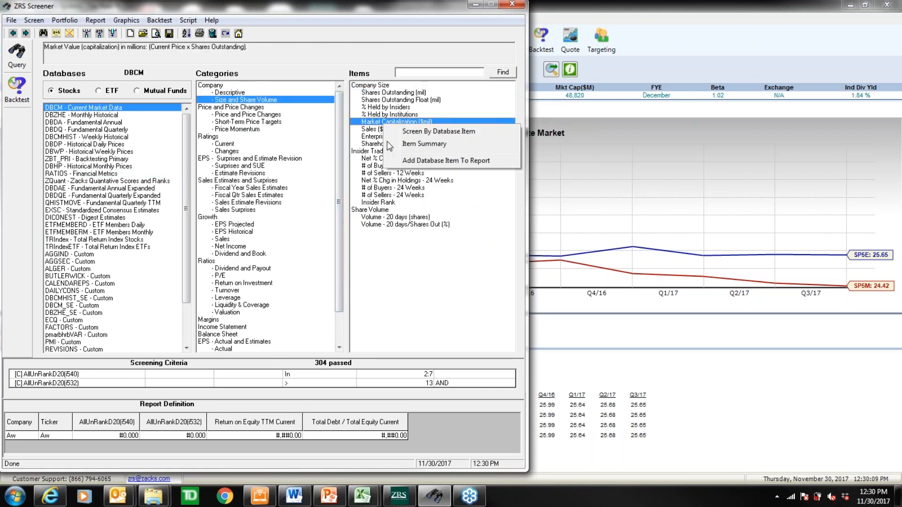
left_click(419, 163)
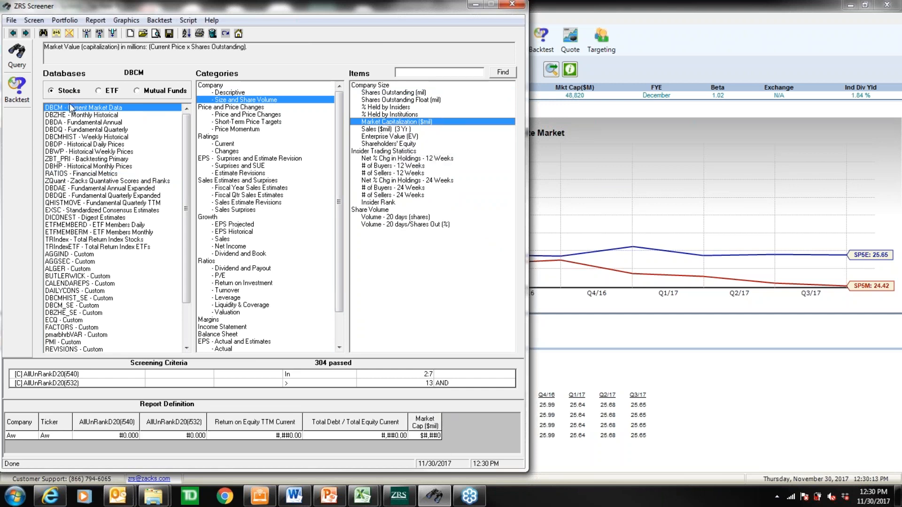
left_click(17, 55)
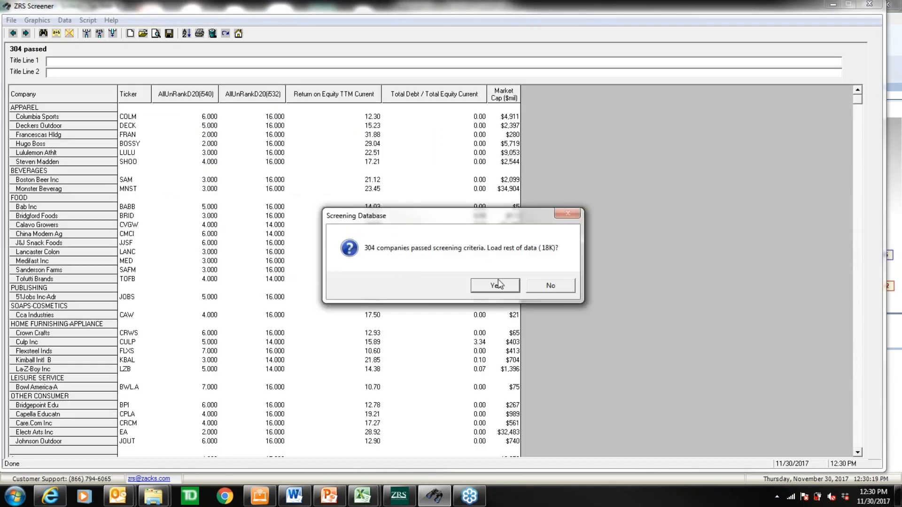
left_click(499, 288)
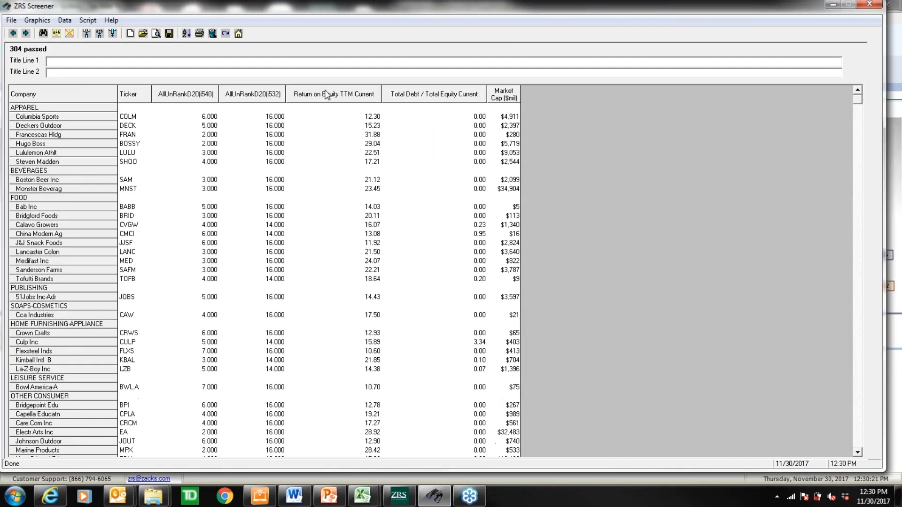
Step: Examine the Return on Equity and Total Debt / Total Equity values of the passing companies across the industry groups
left_click_drag(326, 105, 352, 152)
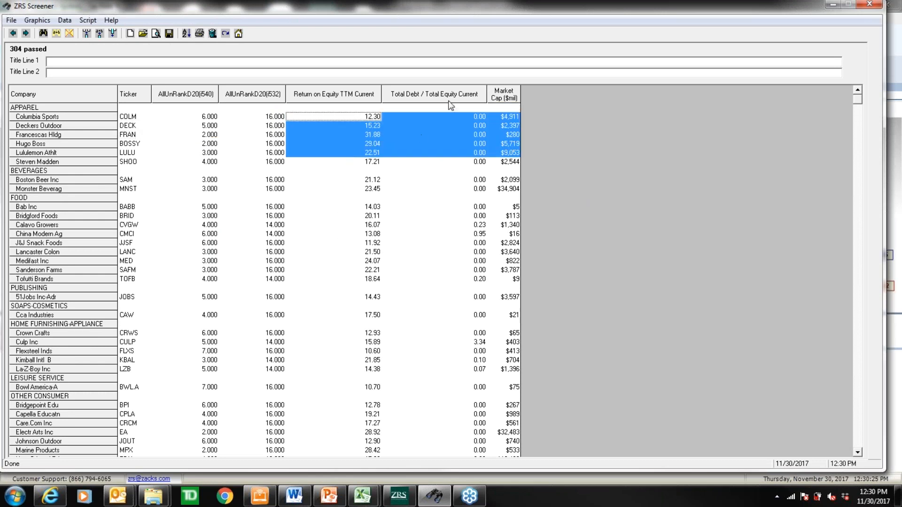
left_click(450, 98)
left_click_drag(450, 116, 448, 162)
left_click(452, 193)
left_click_drag(475, 117, 473, 166)
left_click_drag(365, 108, 366, 166)
left_click(365, 165)
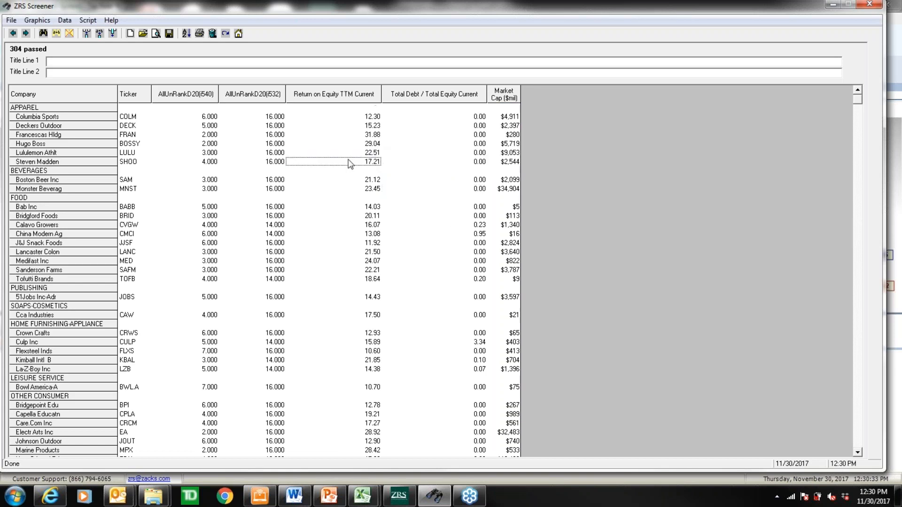
left_click_drag(355, 116, 349, 165)
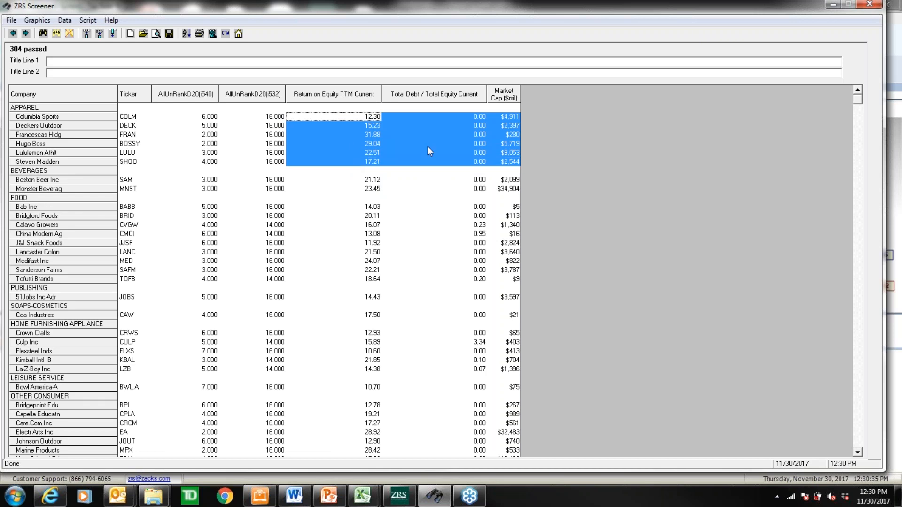
left_click(450, 209)
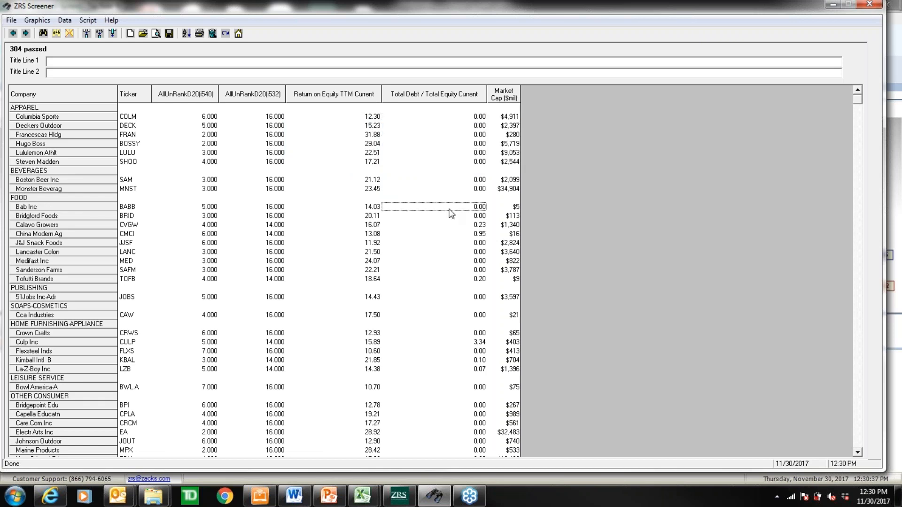
left_click_drag(354, 217, 356, 308)
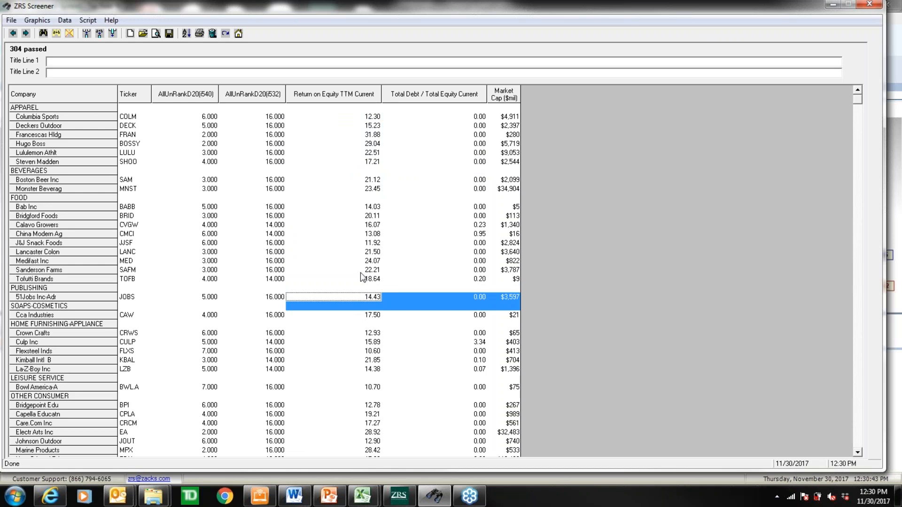
left_click(375, 316)
left_click_drag(373, 333, 376, 422)
left_click(375, 423)
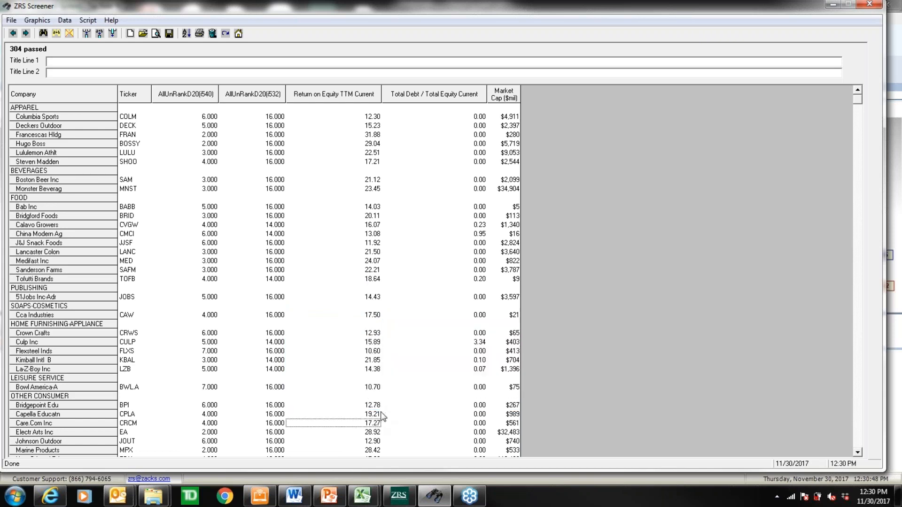
Step: Sort the results by Market Cap from largest to smallest, and review the largest companies and their Total Debt / Total Equity values
left_click(504, 96)
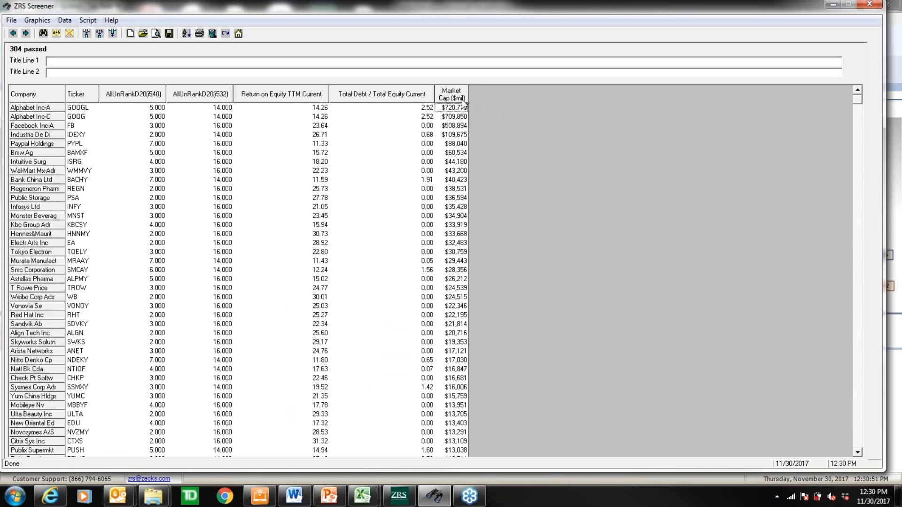
left_click_drag(25, 110, 26, 118)
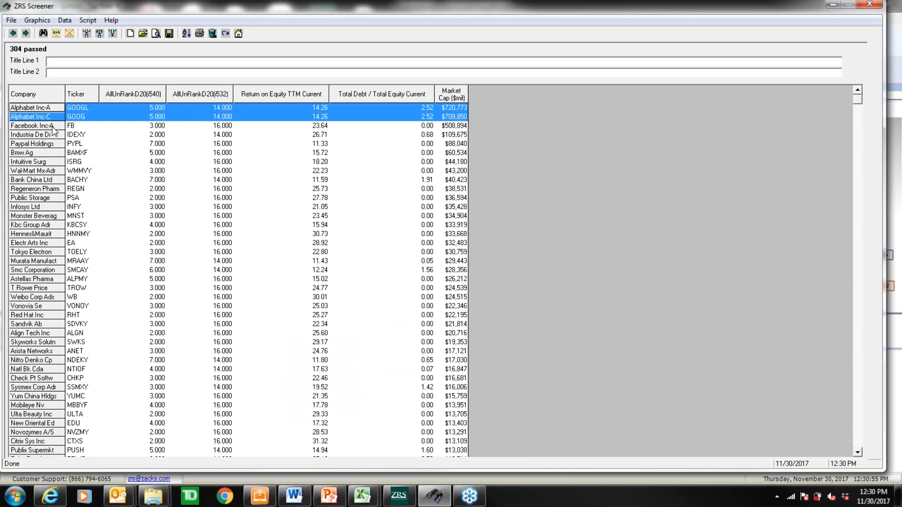
left_click(51, 127)
left_click_drag(43, 162, 49, 210)
left_click(87, 244)
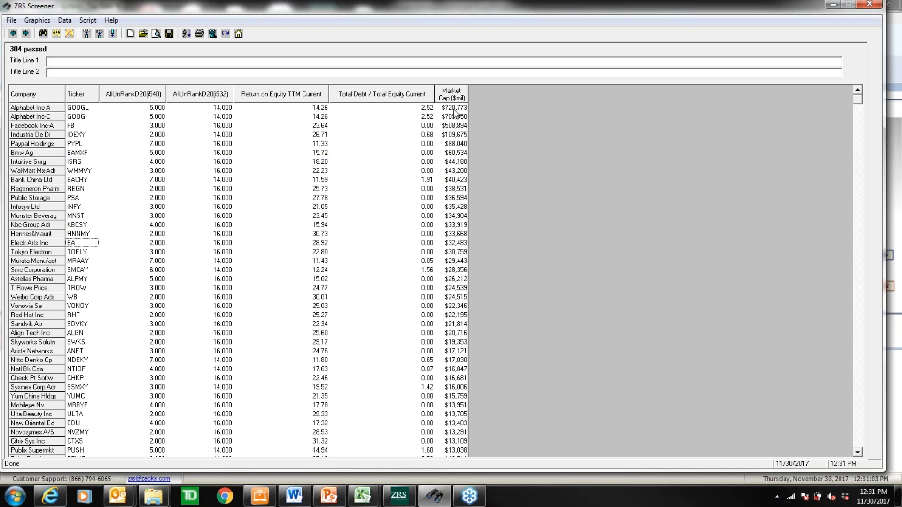
left_click_drag(425, 108, 425, 228)
left_click(425, 260)
left_click_drag(428, 288, 398, 137)
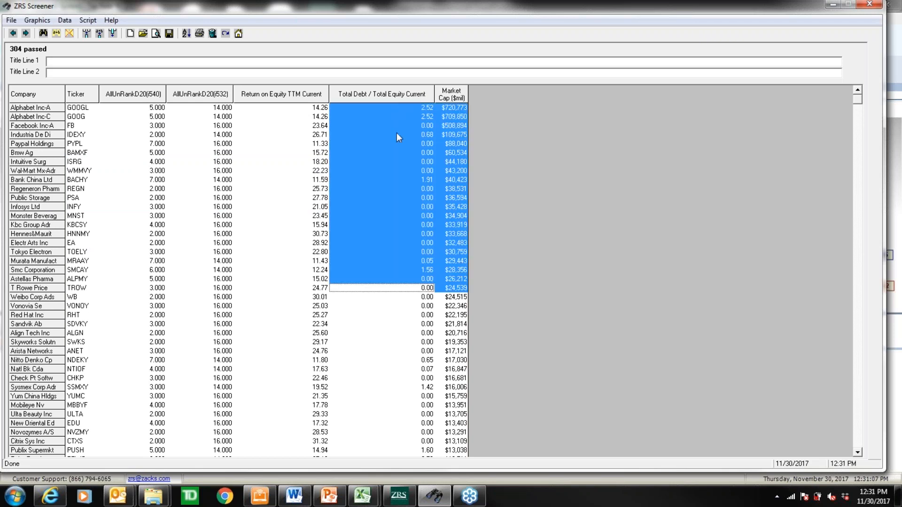
left_click(397, 135)
left_click(13, 33)
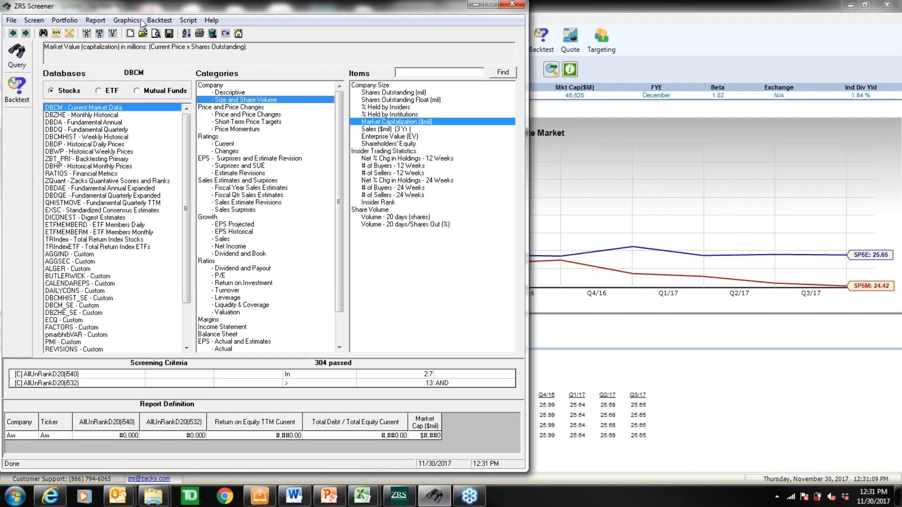
Step: Clear the existing screening criteria and the report definition to start a fresh screen
left_click_drag(202, 10, 242, 13)
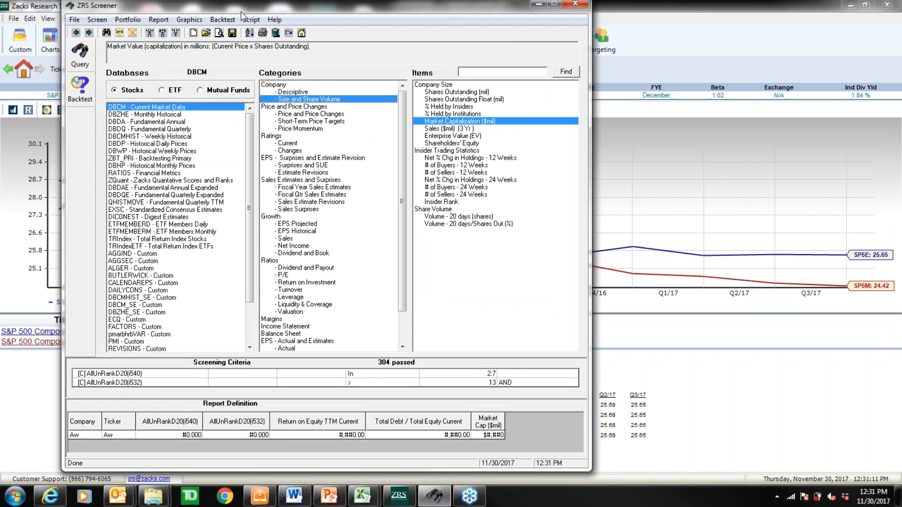
left_click(98, 20)
left_click(98, 20)
left_click(98, 20)
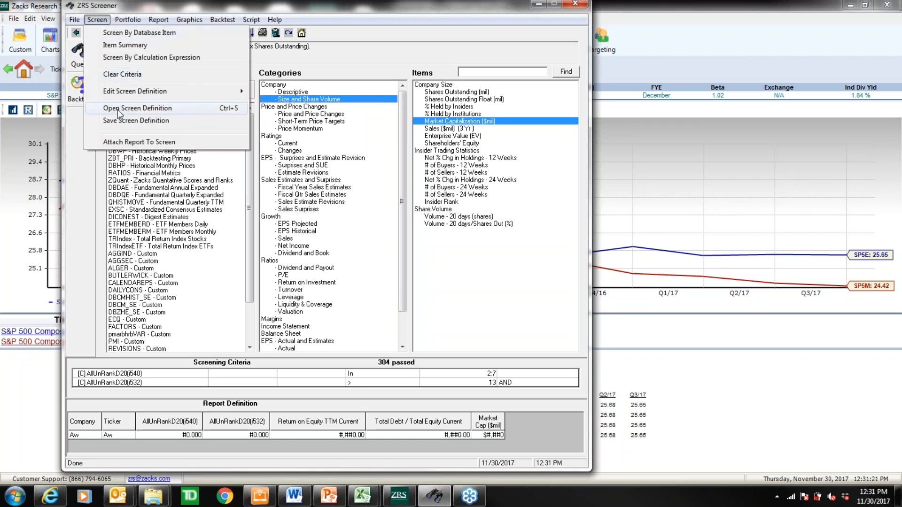
left_click(113, 76)
left_click(159, 20)
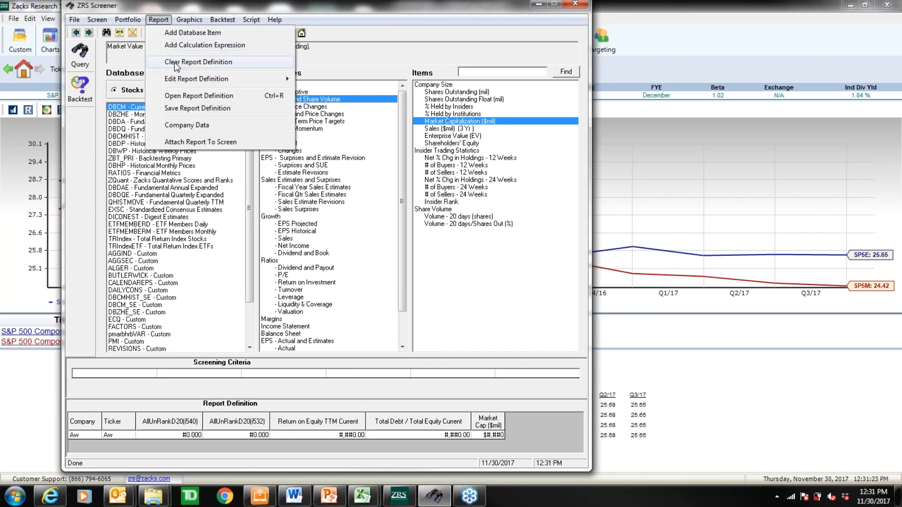
left_click(177, 63)
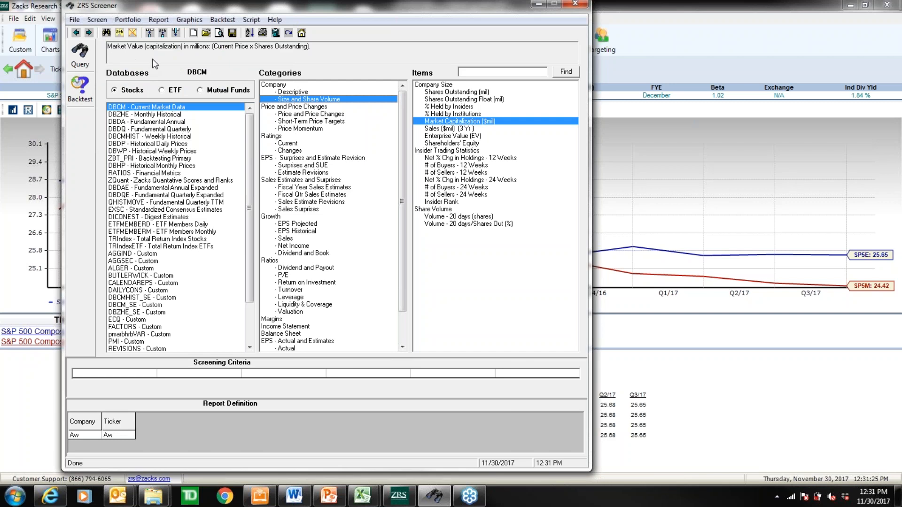
Step: Open the momentum growth.und screen definition and review its Sales Surprises, Zacks Rank and Market Capitalization criteria
left_click(97, 21)
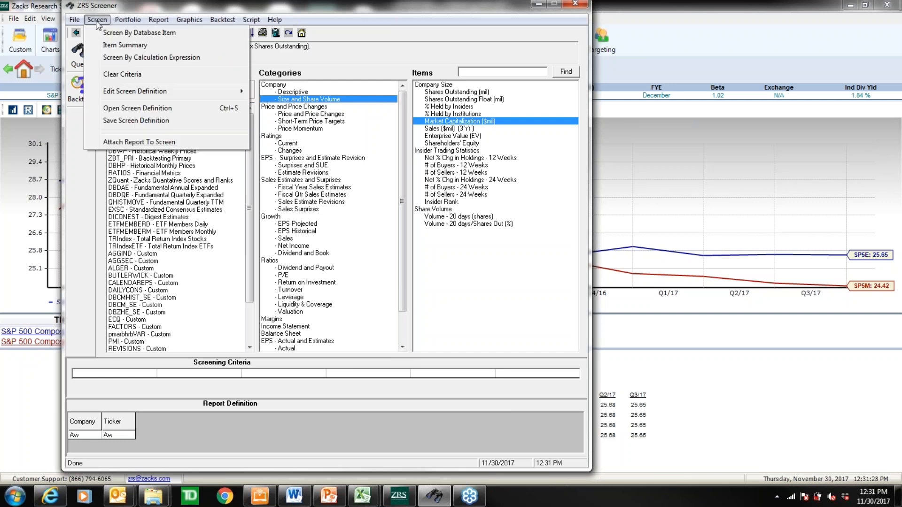
left_click(125, 109)
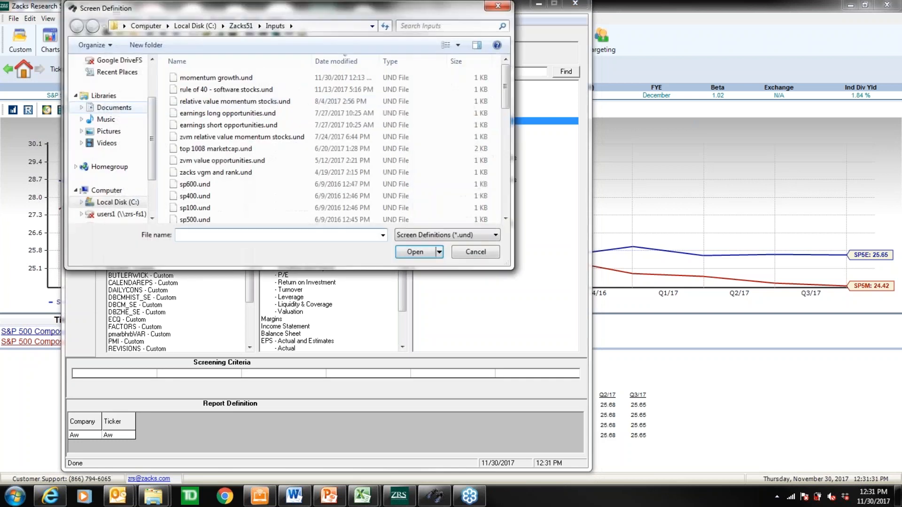
double_click(208, 78)
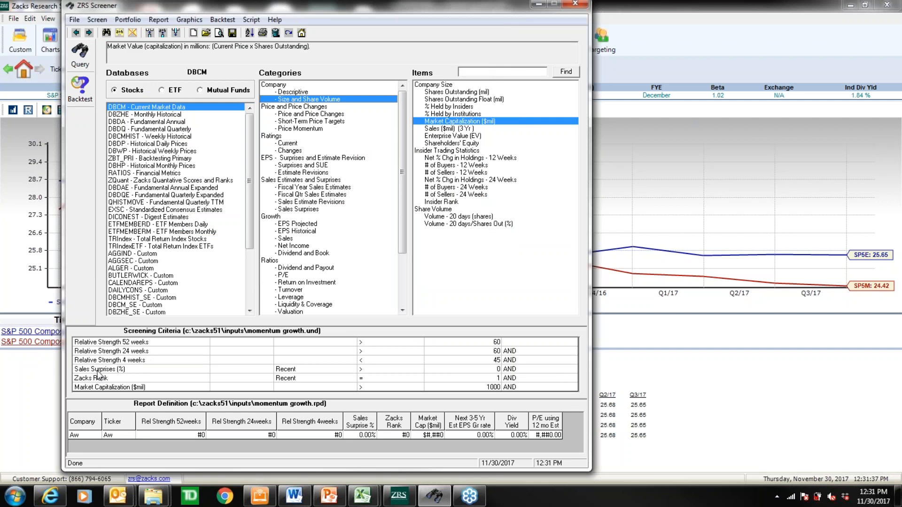
mouse_move(97, 370)
left_mouse_down()
mouse_move(95, 378)
mouse_move(100, 371)
left_mouse_up()
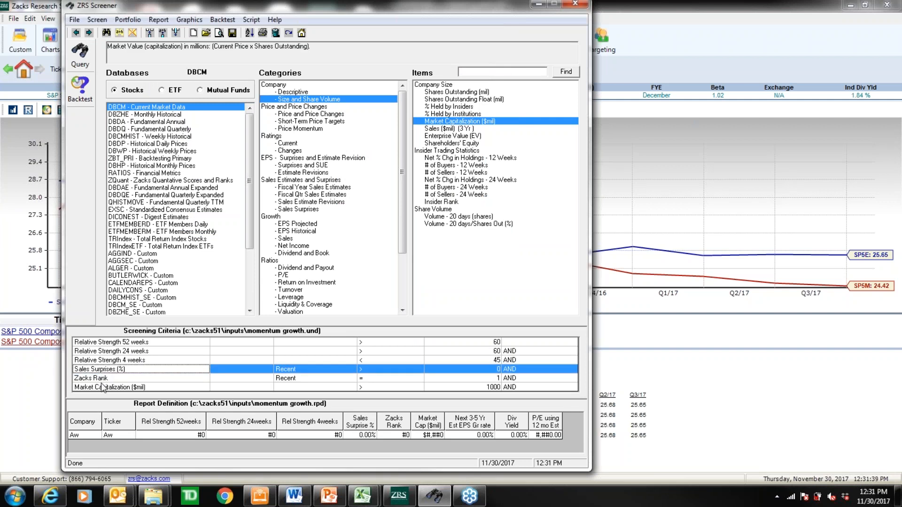
left_click(103, 389)
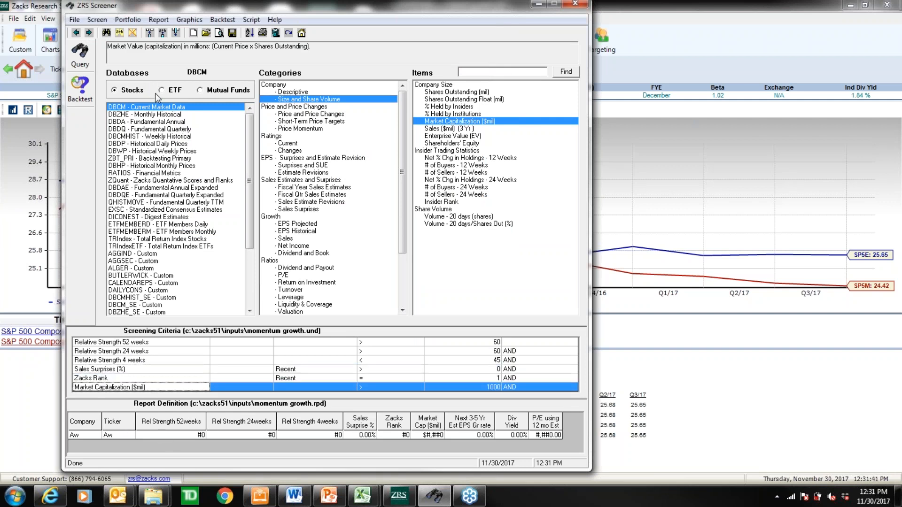
Step: Start a backtest of the momentum growth screen with the date range from 12/14/2012 to 11/03/2017
left_click(82, 88)
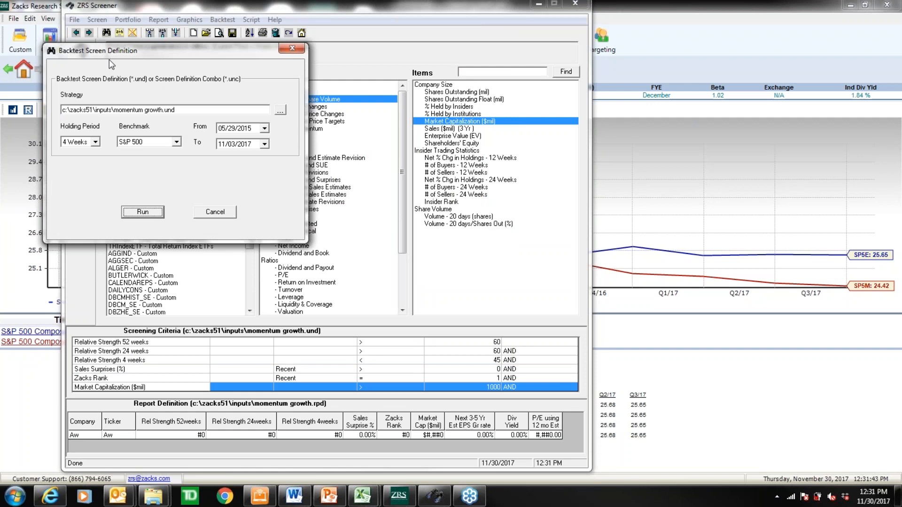
left_click_drag(112, 52, 345, 90)
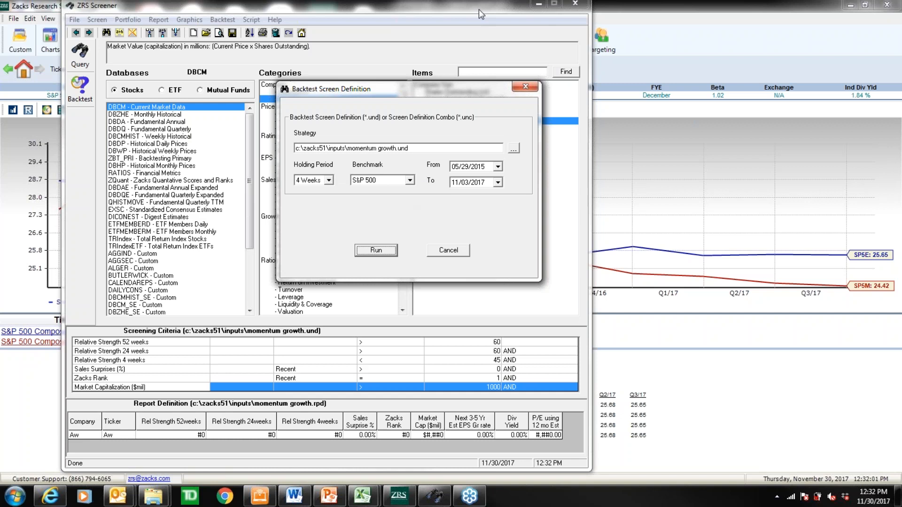
left_click(498, 167)
left_click_drag(498, 205, 497, 234)
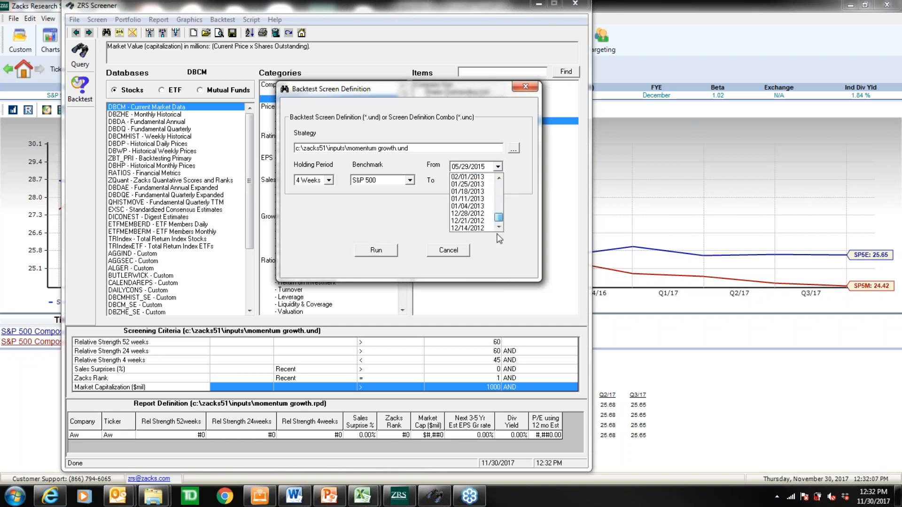
left_click(478, 229)
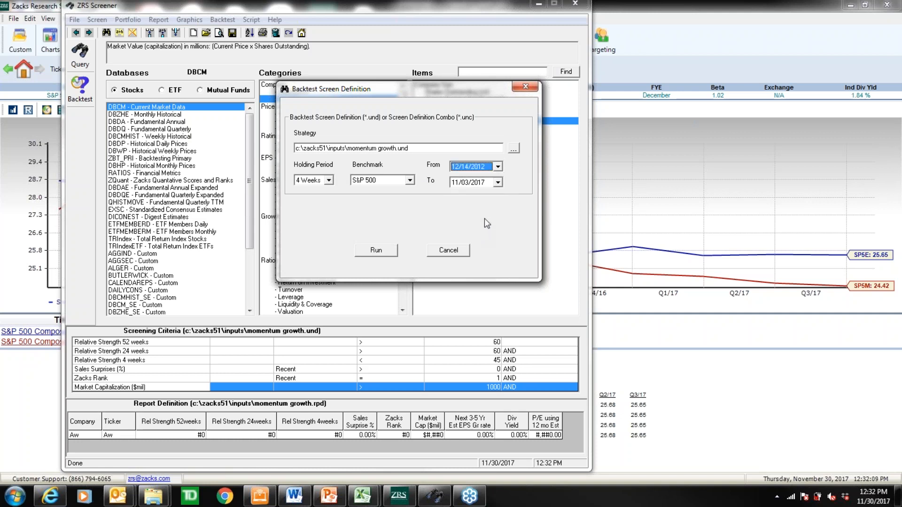
left_click(498, 183)
left_click(498, 183)
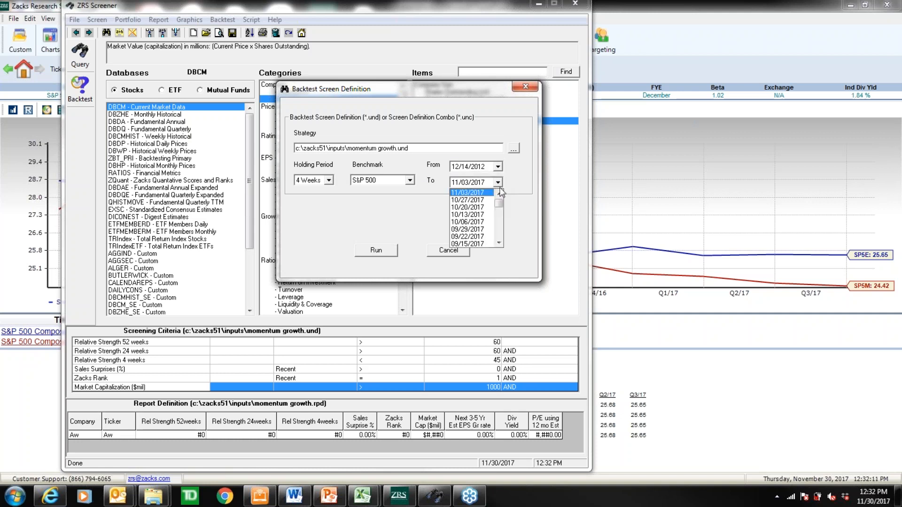
left_click(489, 194)
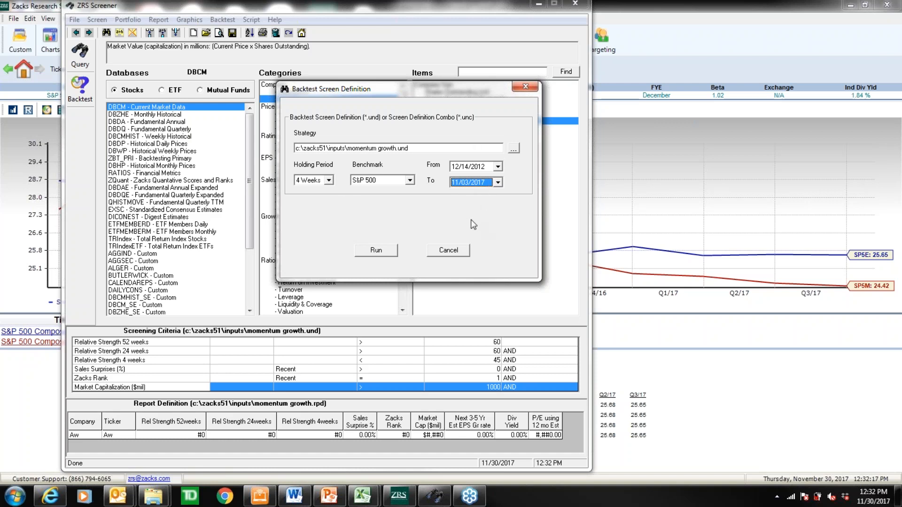
Step: Set the backtest's holding period to 24 weeks and run it against the S&P 500 benchmark
left_click(329, 181)
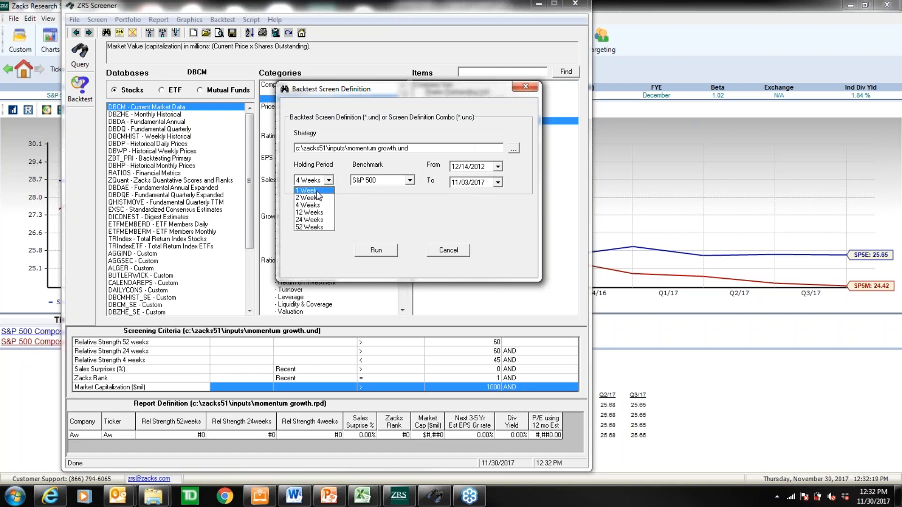
left_click(309, 220)
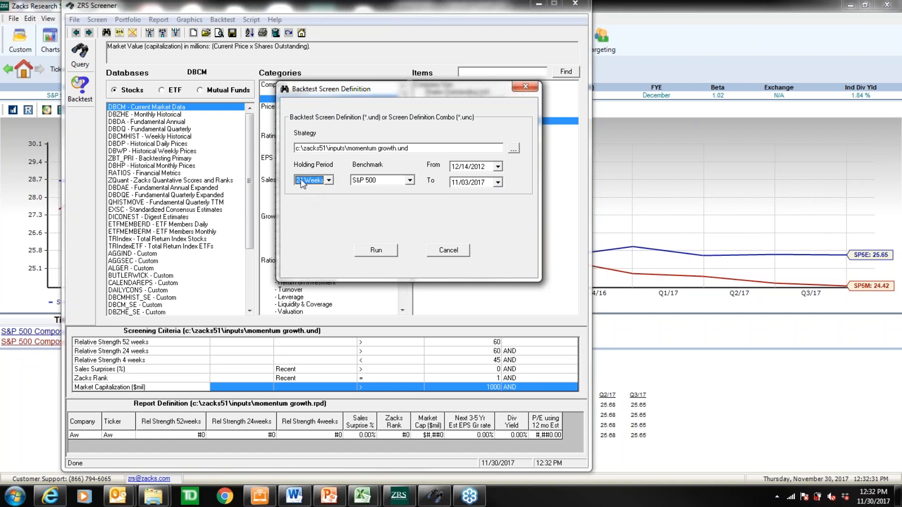
left_click(379, 253)
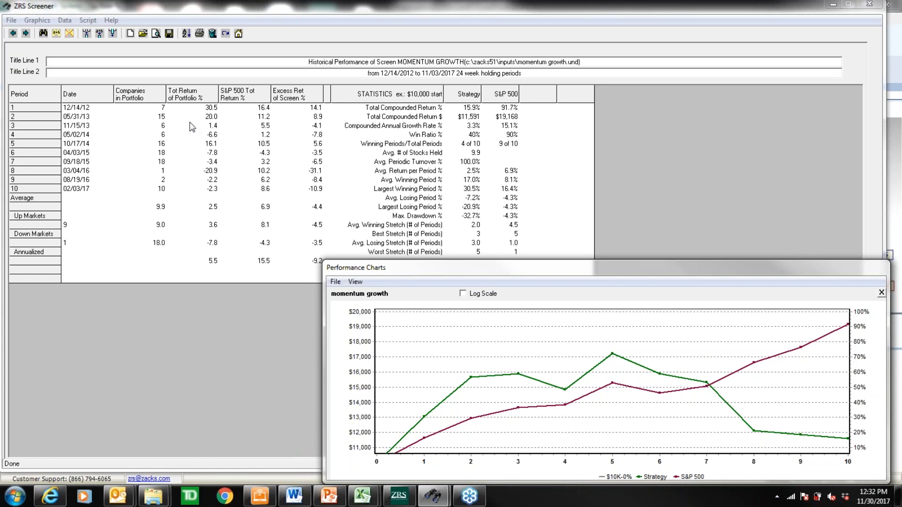
Step: Move the performance chart clear of the backtest table and examine the holding periods and total compounded returns of strategy and S&P 500
left_click_drag(432, 266, 375, 281)
left_click_drag(439, 295, 507, 278)
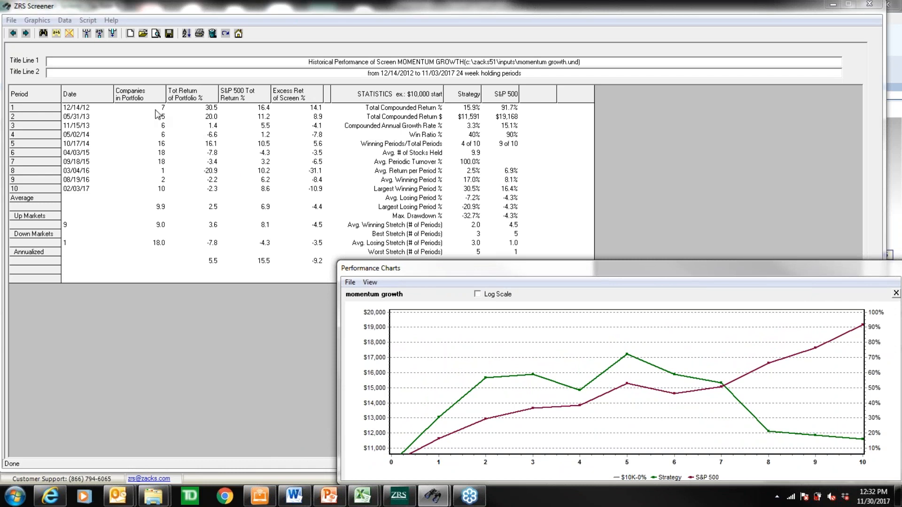
left_click_drag(78, 111, 72, 282)
left_click(72, 279)
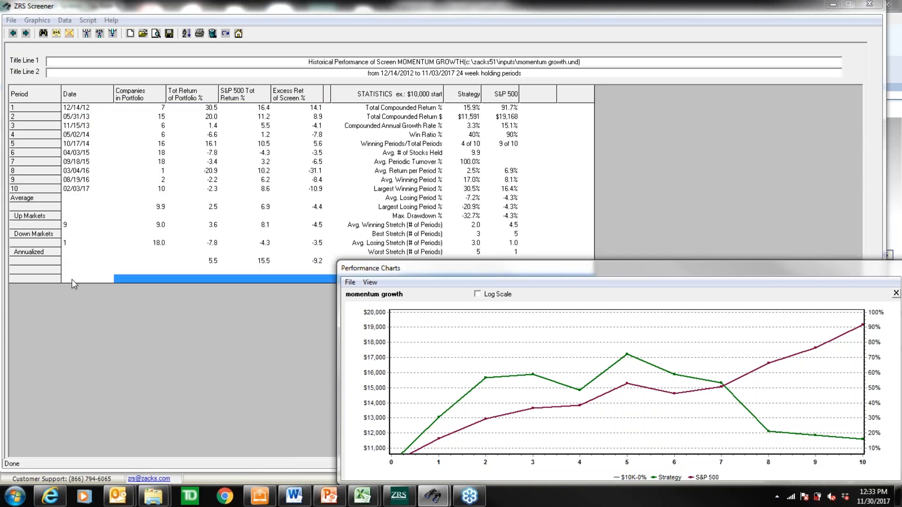
left_click(476, 110)
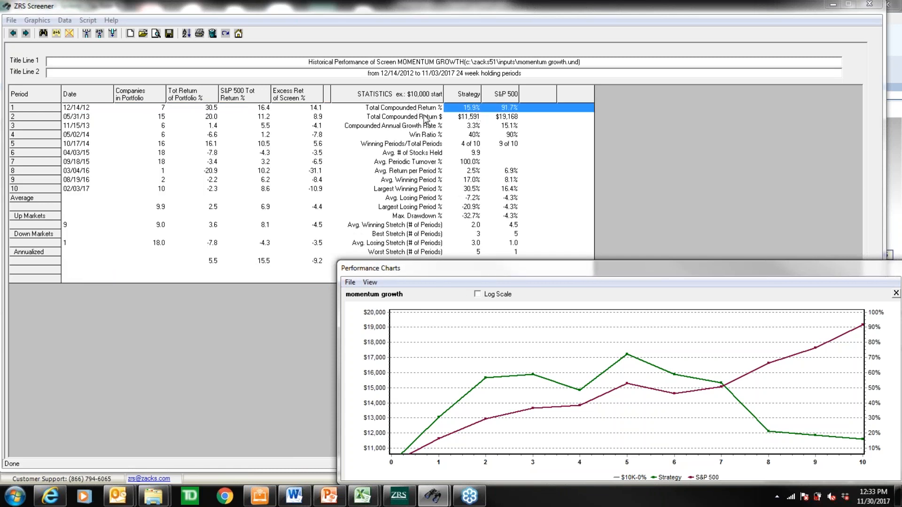
left_click(407, 117)
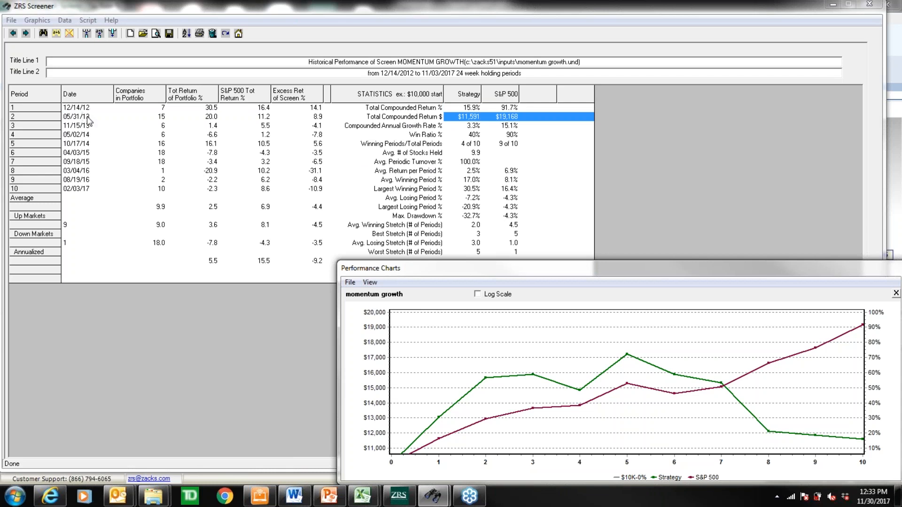
Step: View the ticker details of the backtest period starting 03/04/16, and close them
left_click(137, 108)
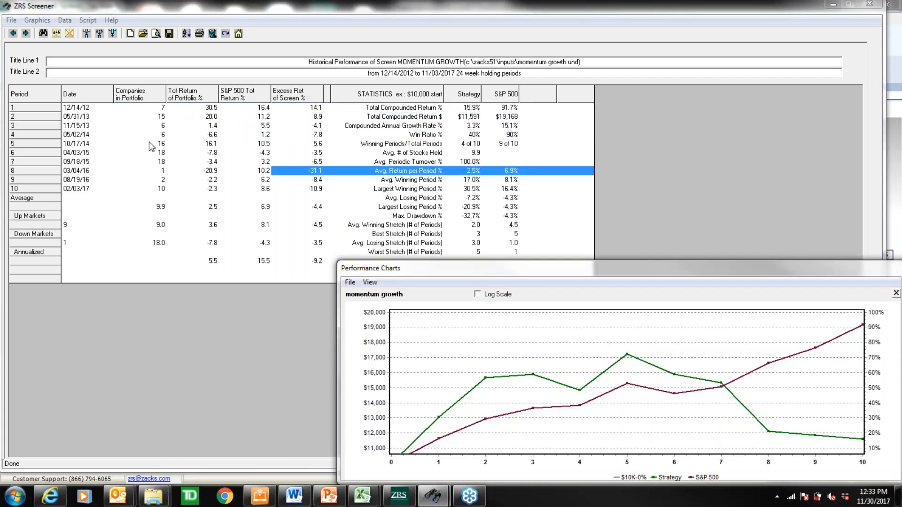
right_click(83, 113)
left_click(113, 116)
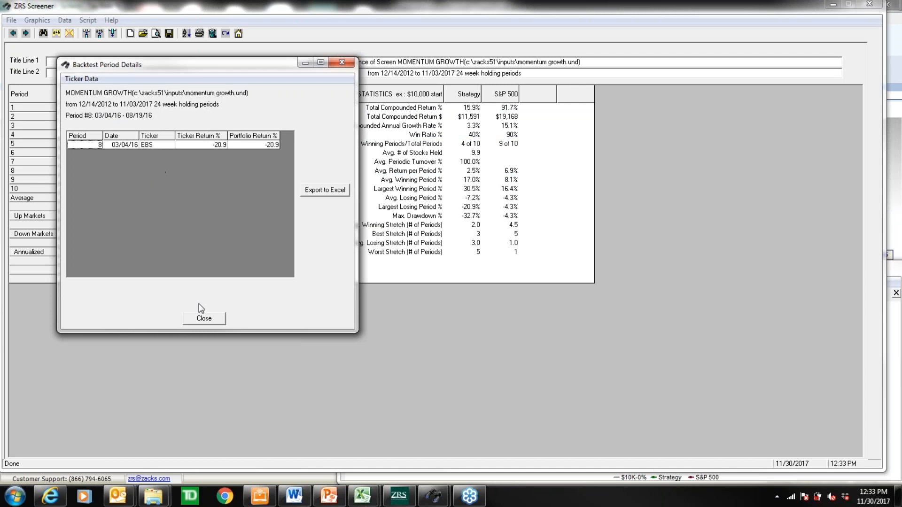
left_click(206, 320)
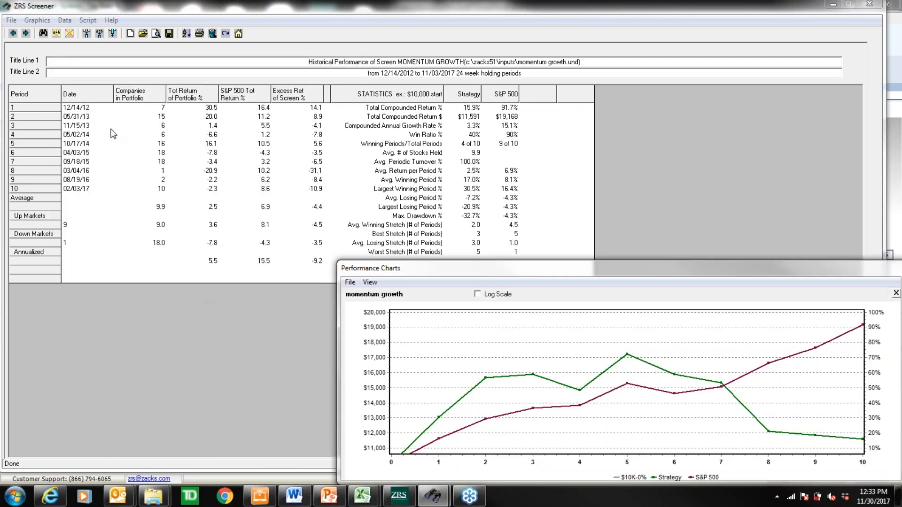
Step: View the individual ticker returns for the backtest period starting 05/31/13, and close the details
right_click(78, 120)
left_click(113, 126)
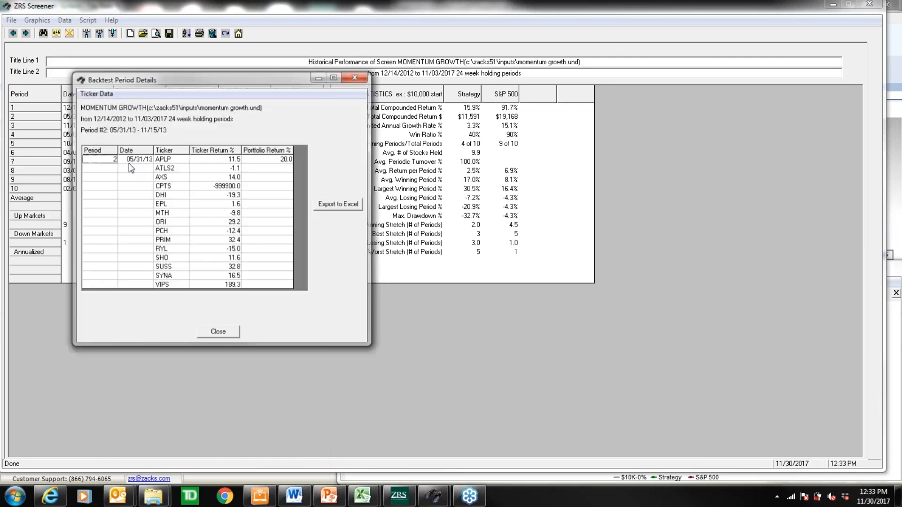
left_click(164, 267)
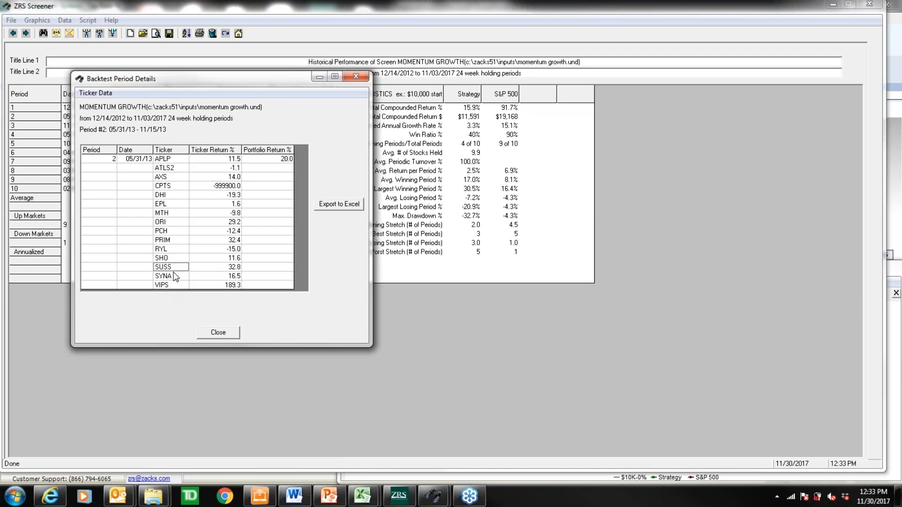
left_click(213, 332)
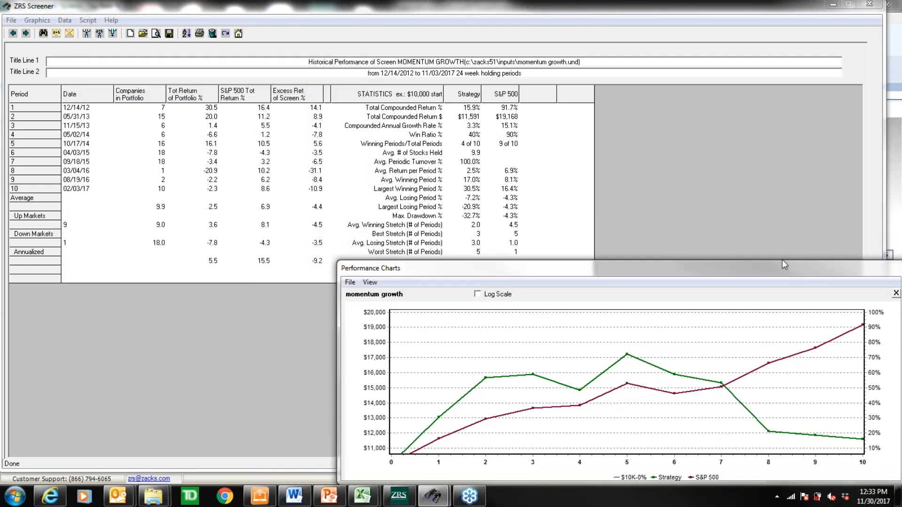
Step: Leave the backtest results for the momentum growth screen definition, and list the DBCM items in the Descriptive category
left_click(896, 293)
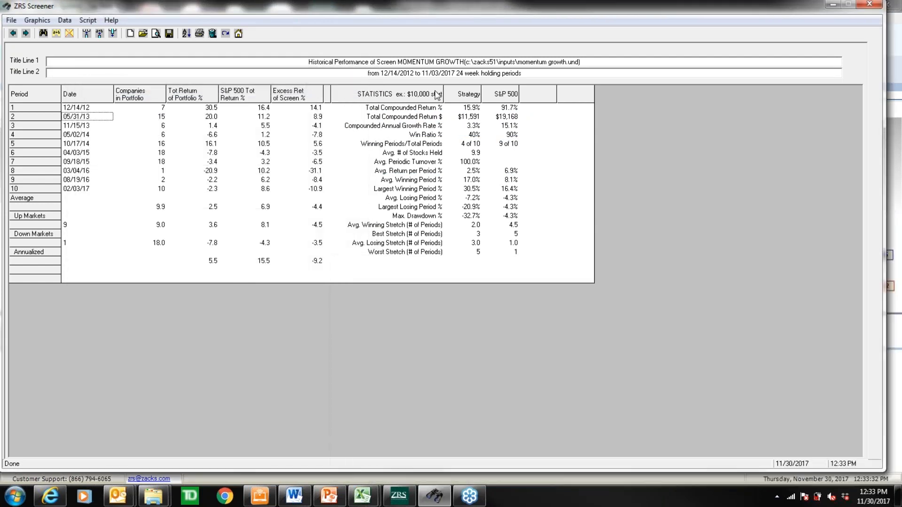
left_click(12, 33)
left_click_drag(78, 9, 193, 11)
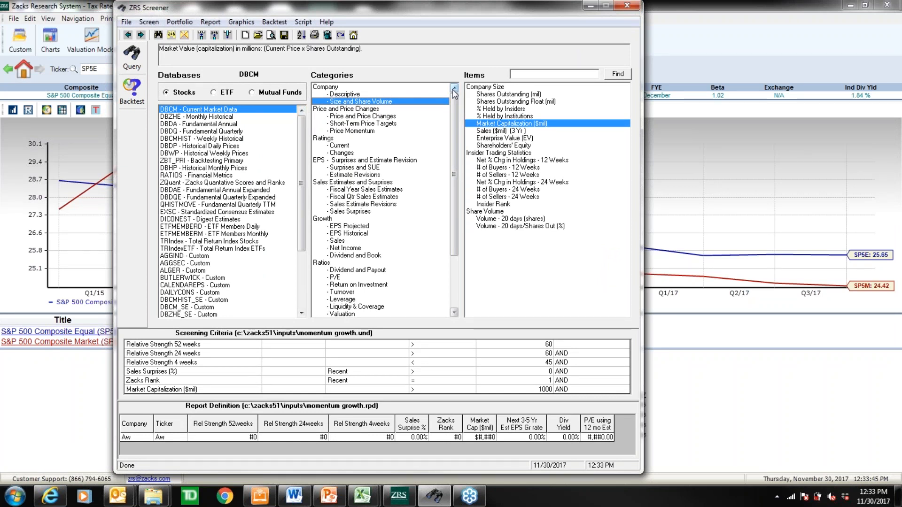
left_click(354, 94)
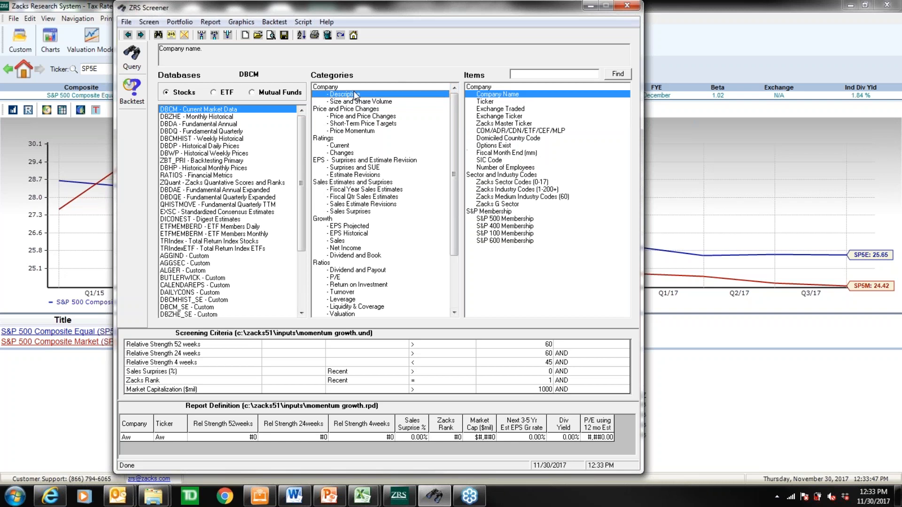